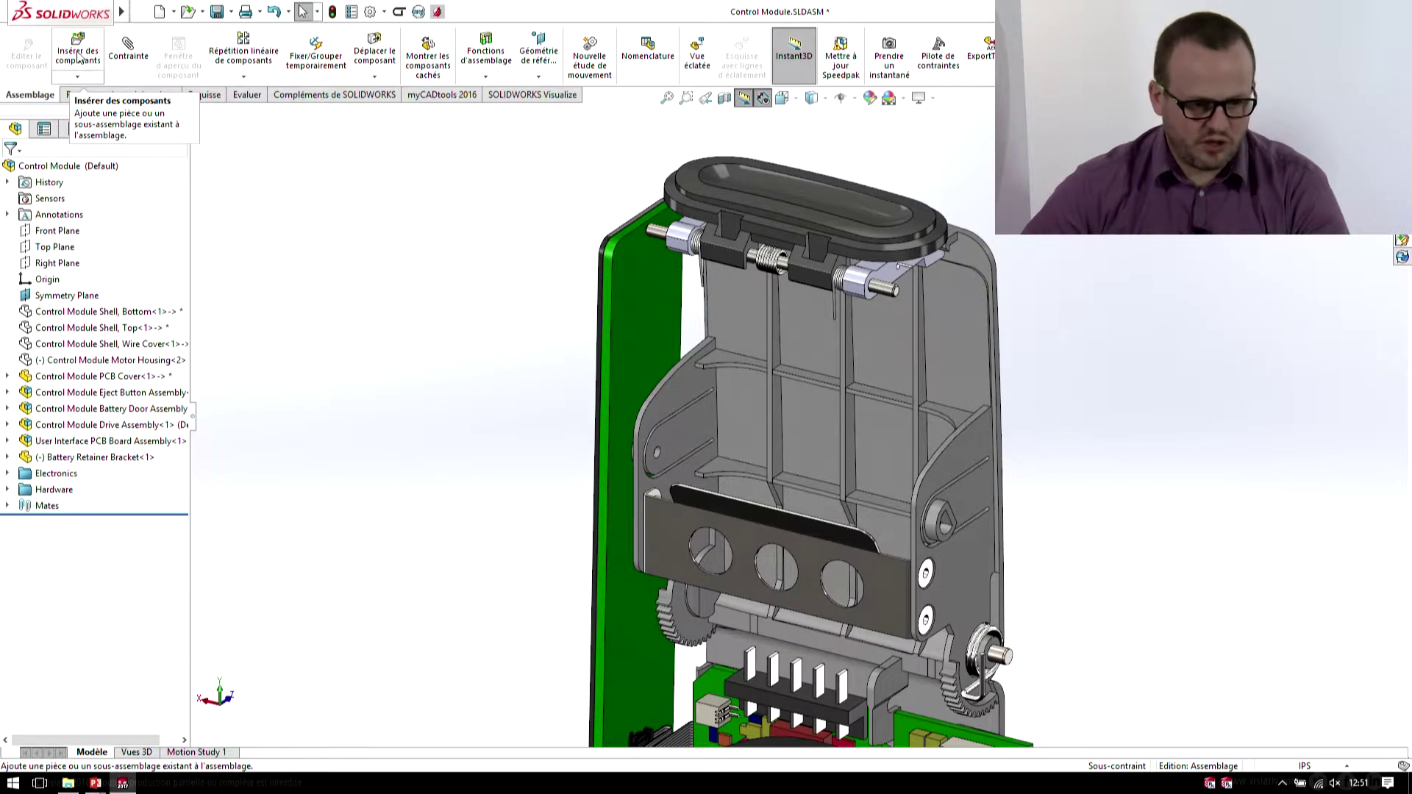
- Insert Myomo Battery Pack Assembly.iam using the Inventor Assembly (*.iam) file filter
click(78, 58)
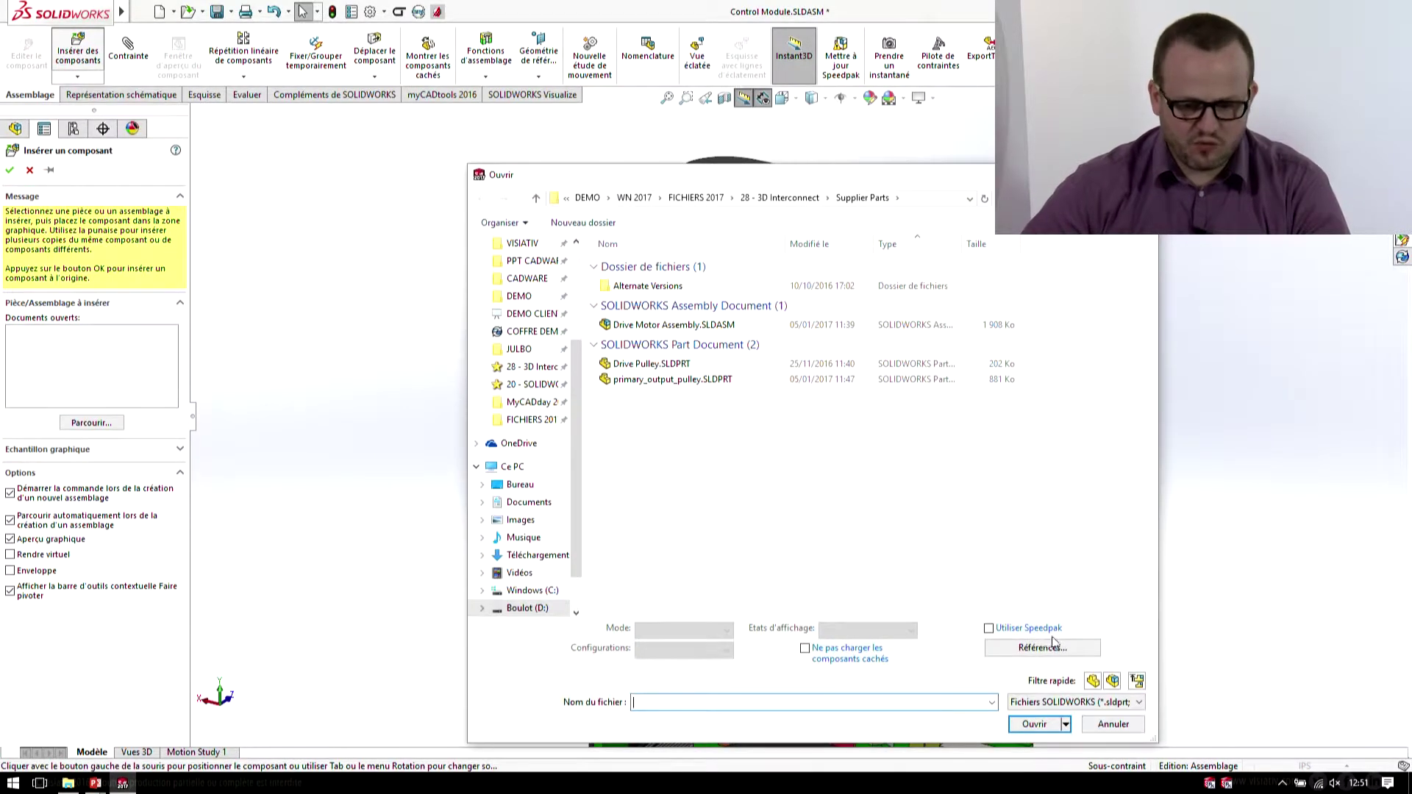
click(1090, 703)
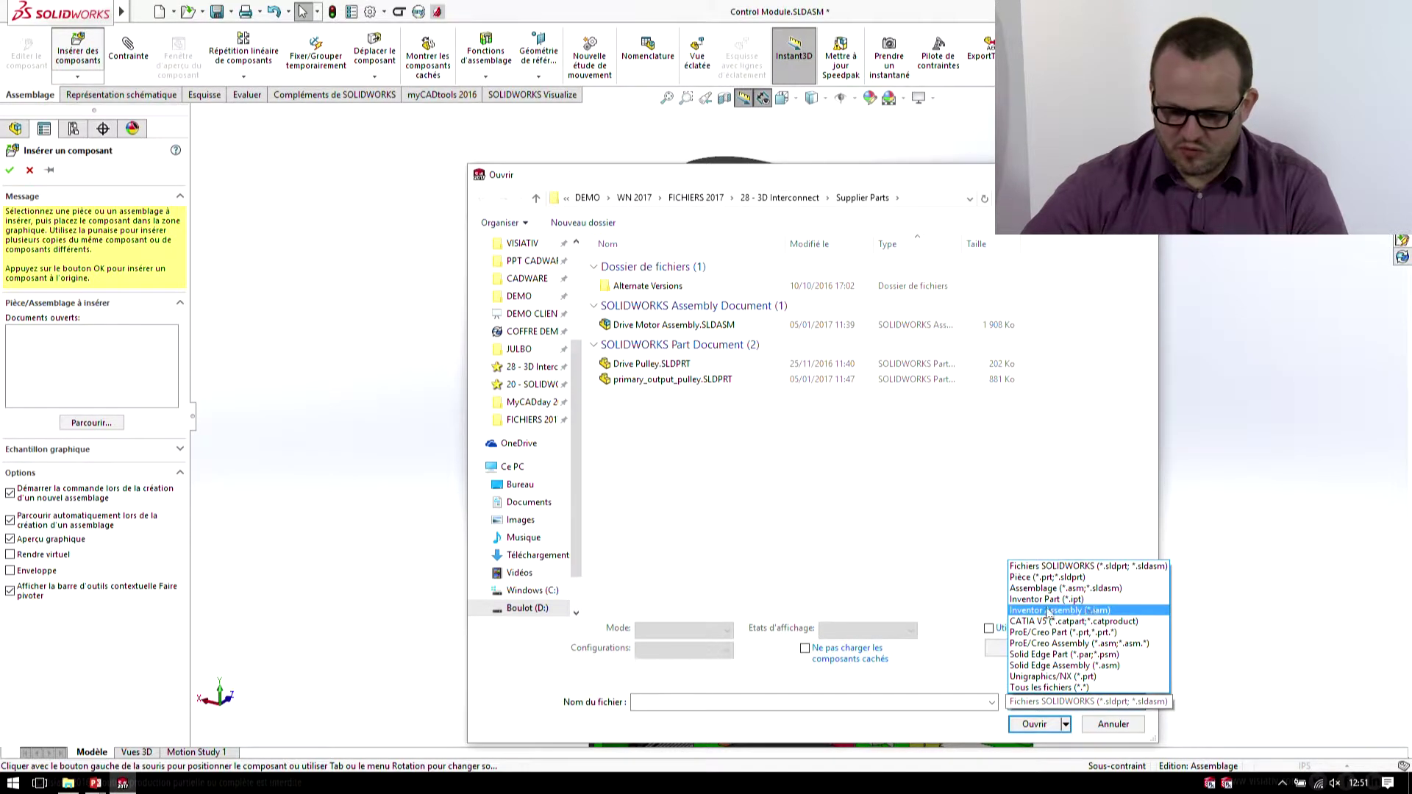
click(1074, 610)
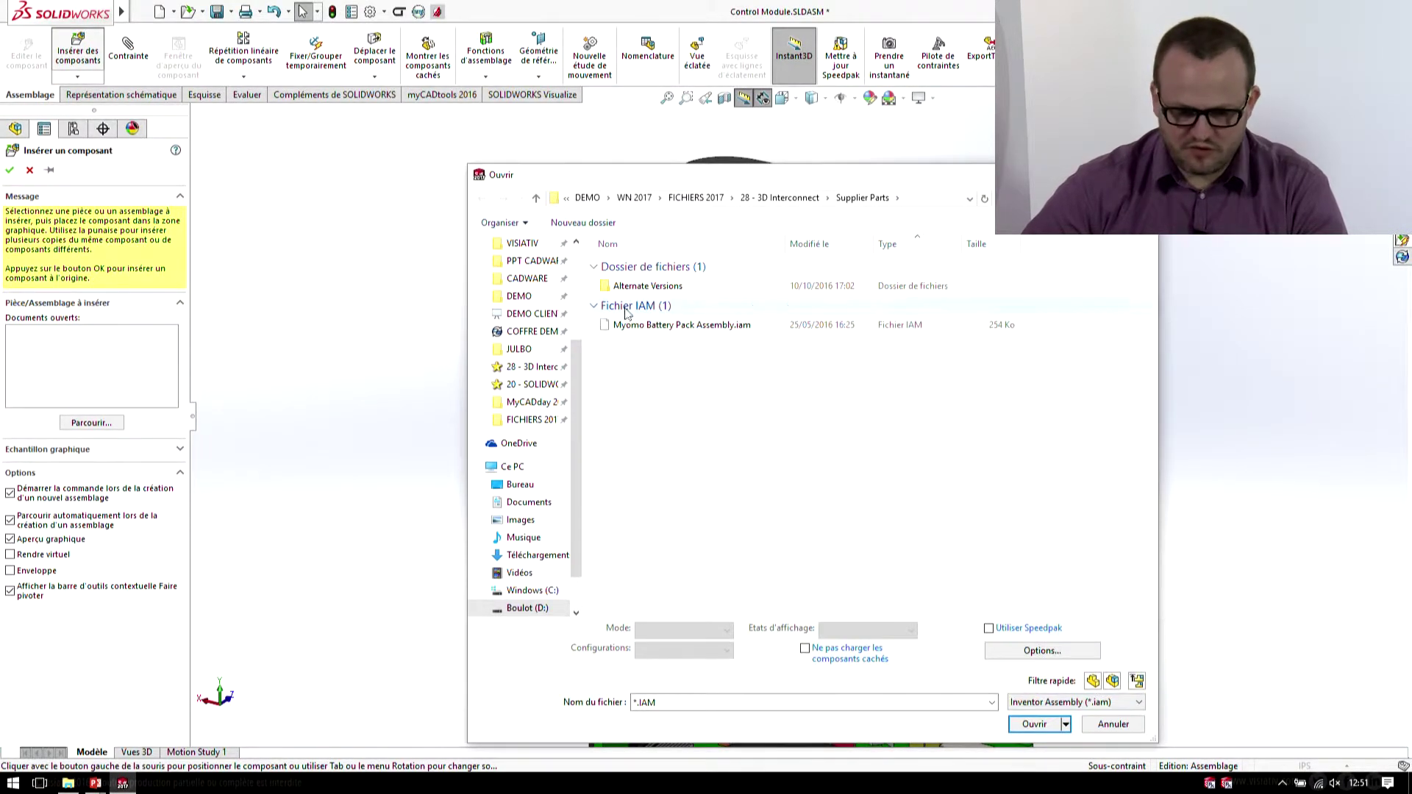
click(631, 329)
click(1034, 722)
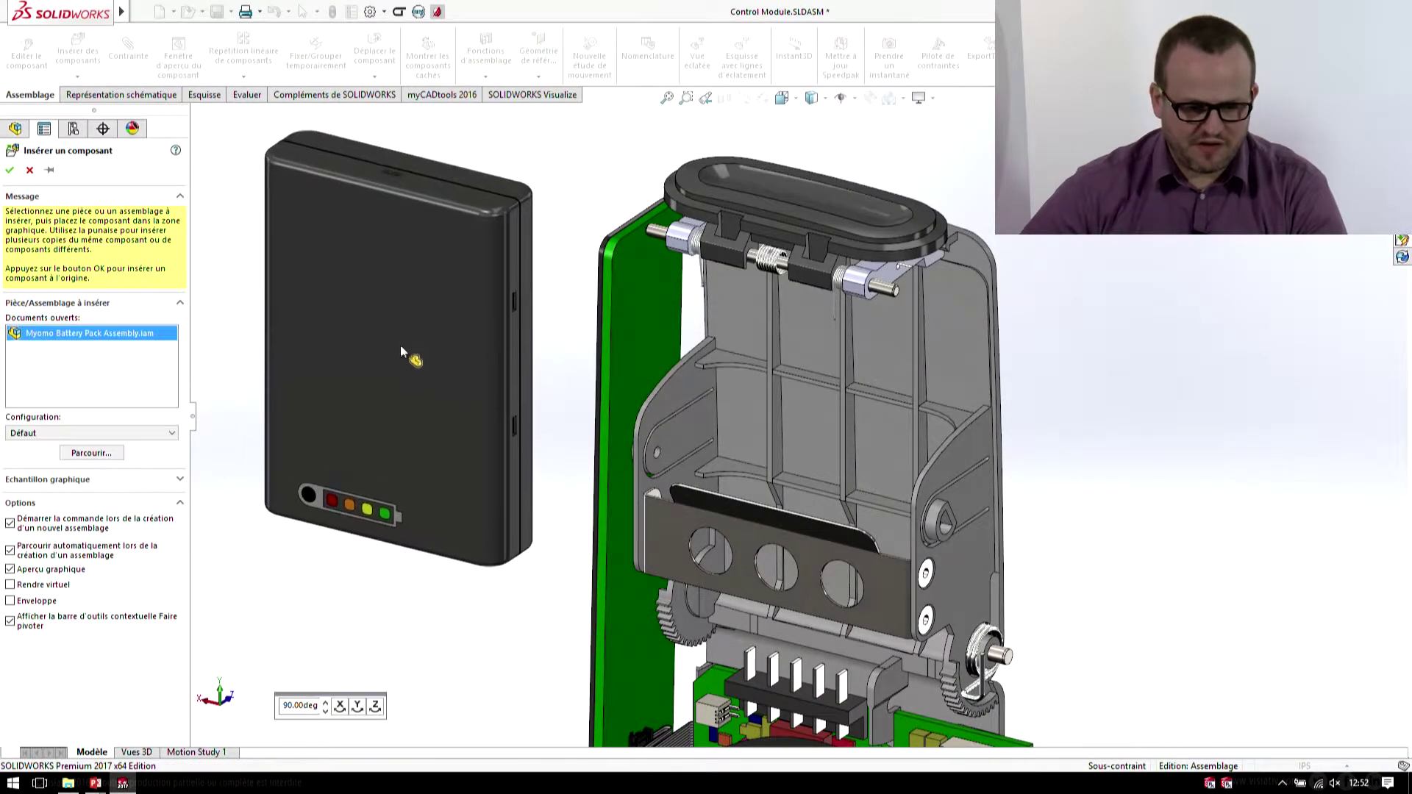
- Place the battery pack beside the housing and inspect its parts in the tree
click(402, 333)
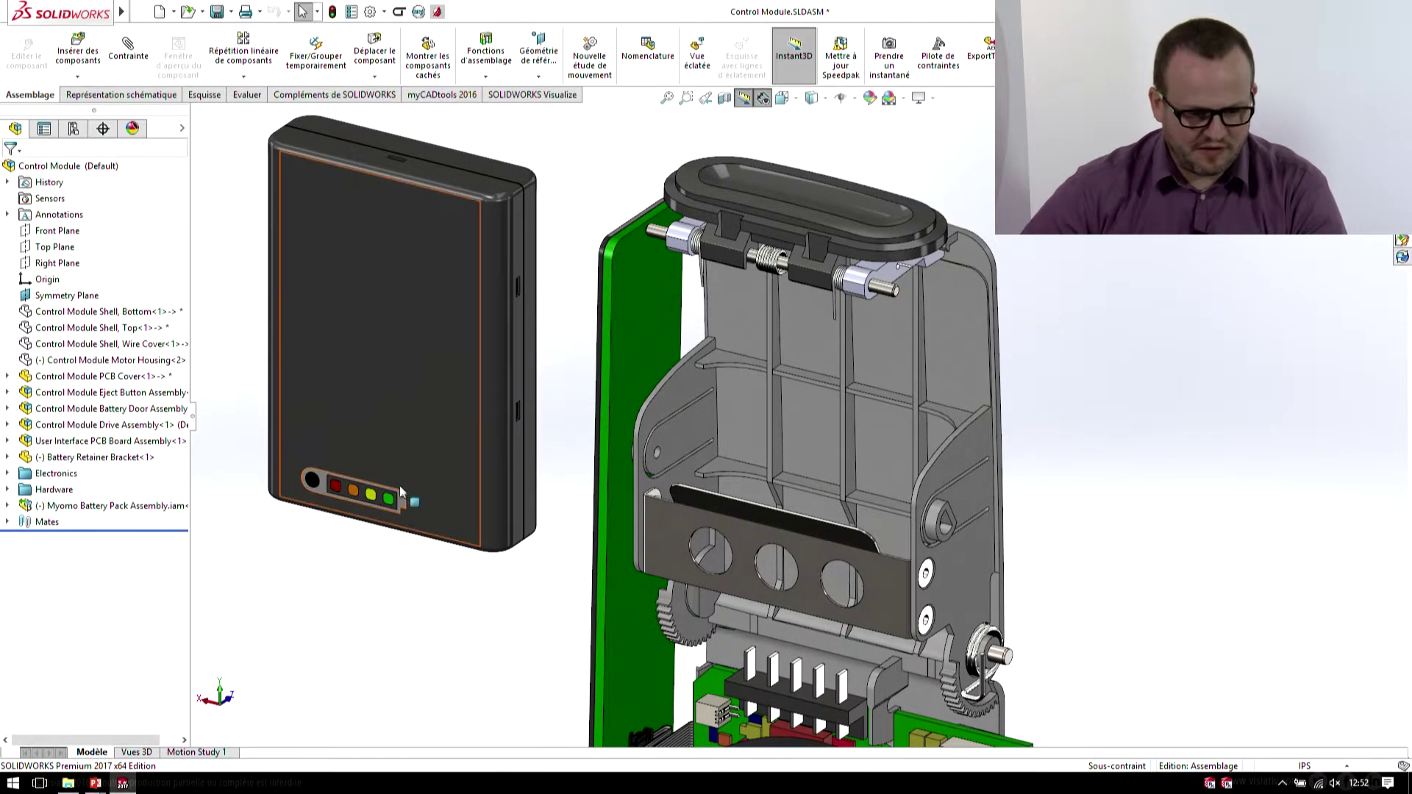
click(7, 506)
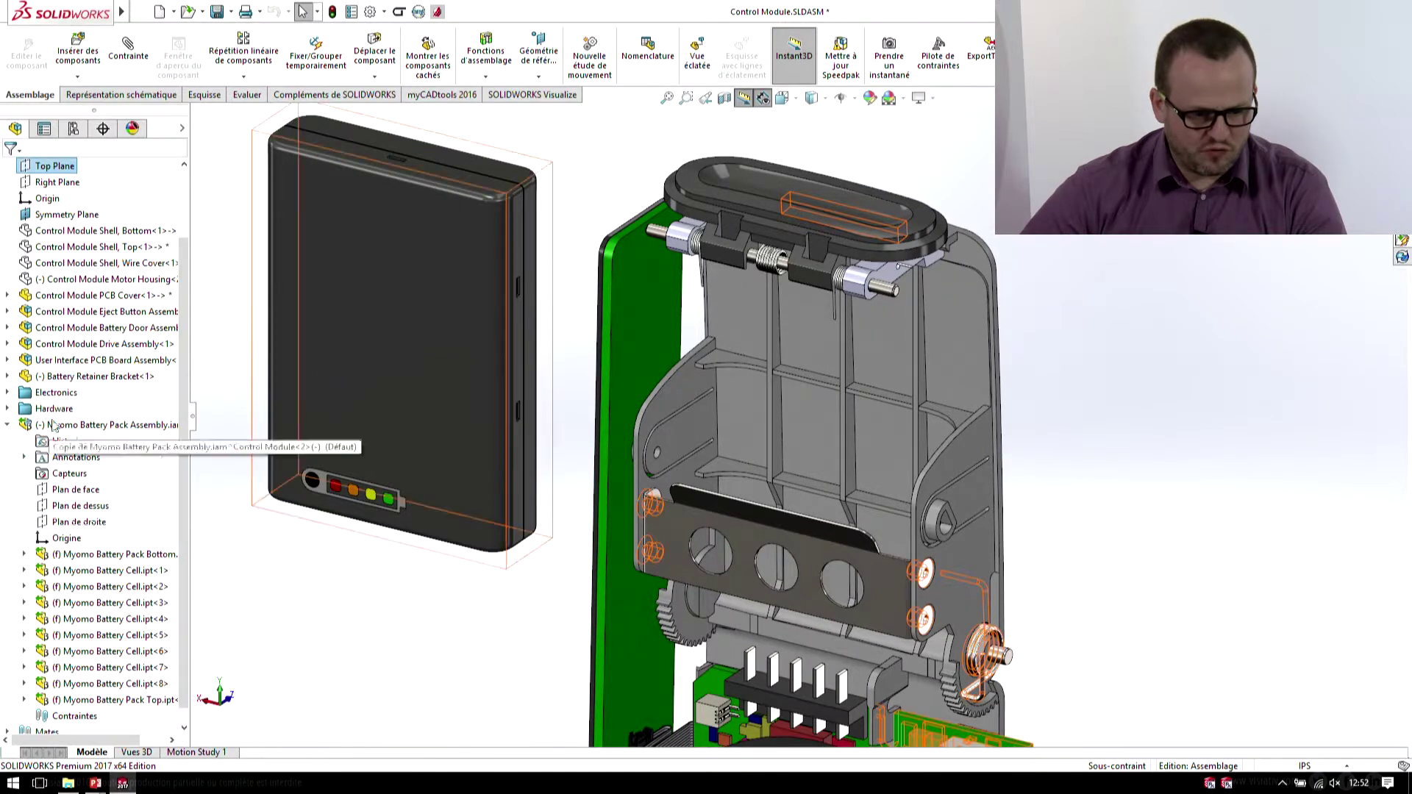
click(139, 668)
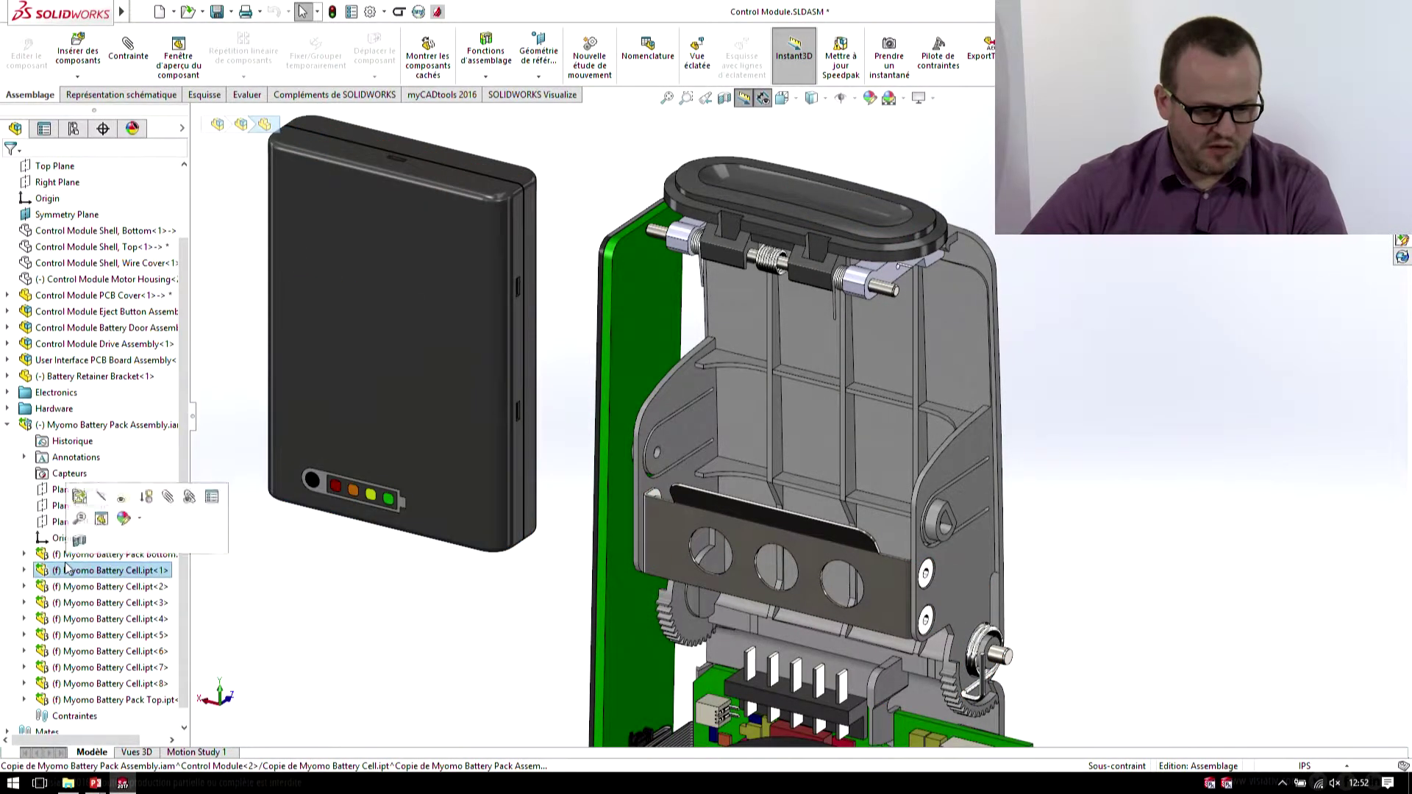
click(7, 426)
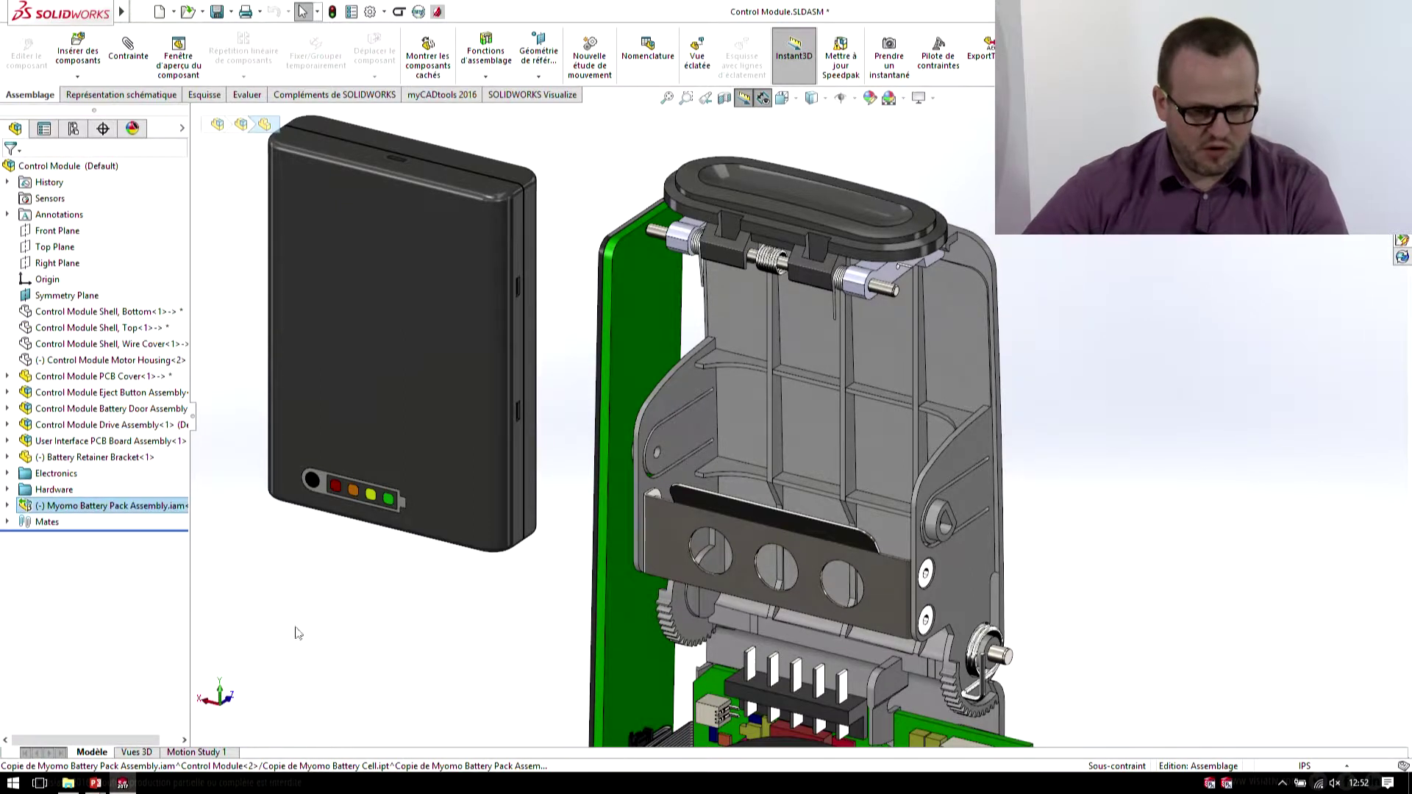
- Make the Myomo Battery Pack Top cover transparent so the cells show
click(394, 351)
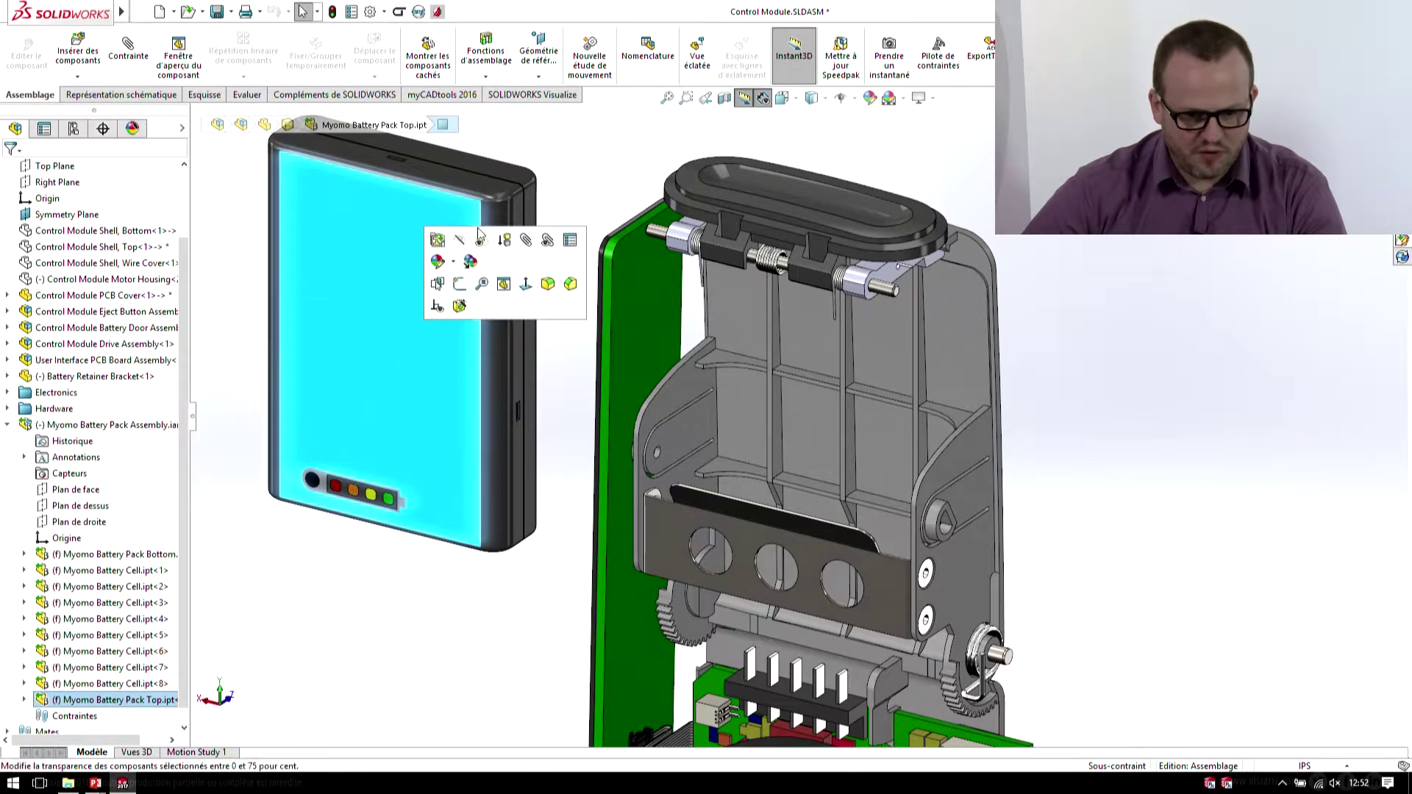
click(471, 612)
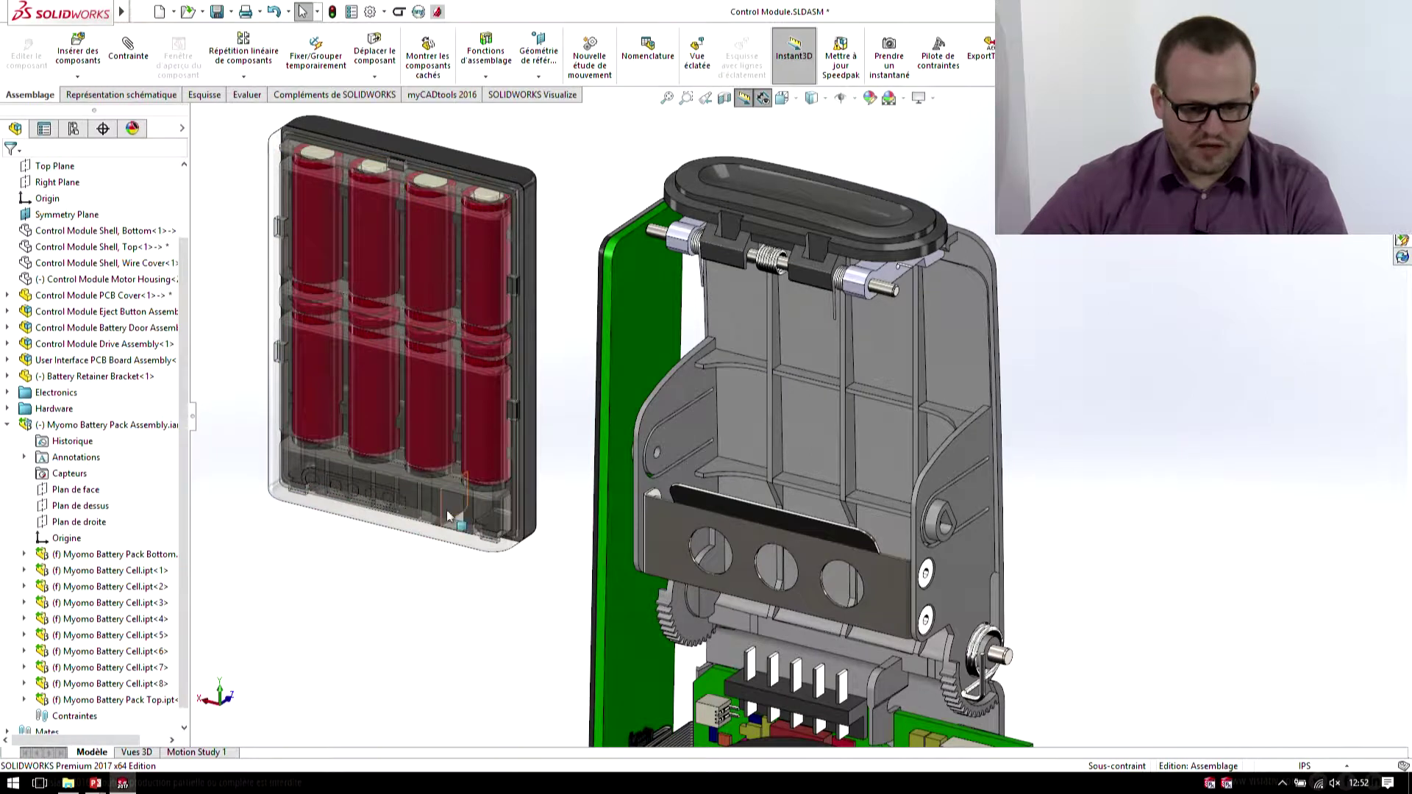
mouse_move(518, 479)
middle_down()
mouse_move(466, 304)
mouse_move(919, 426)
middle_up()
click(466, 304)
scroll(924, 432, down, 5)
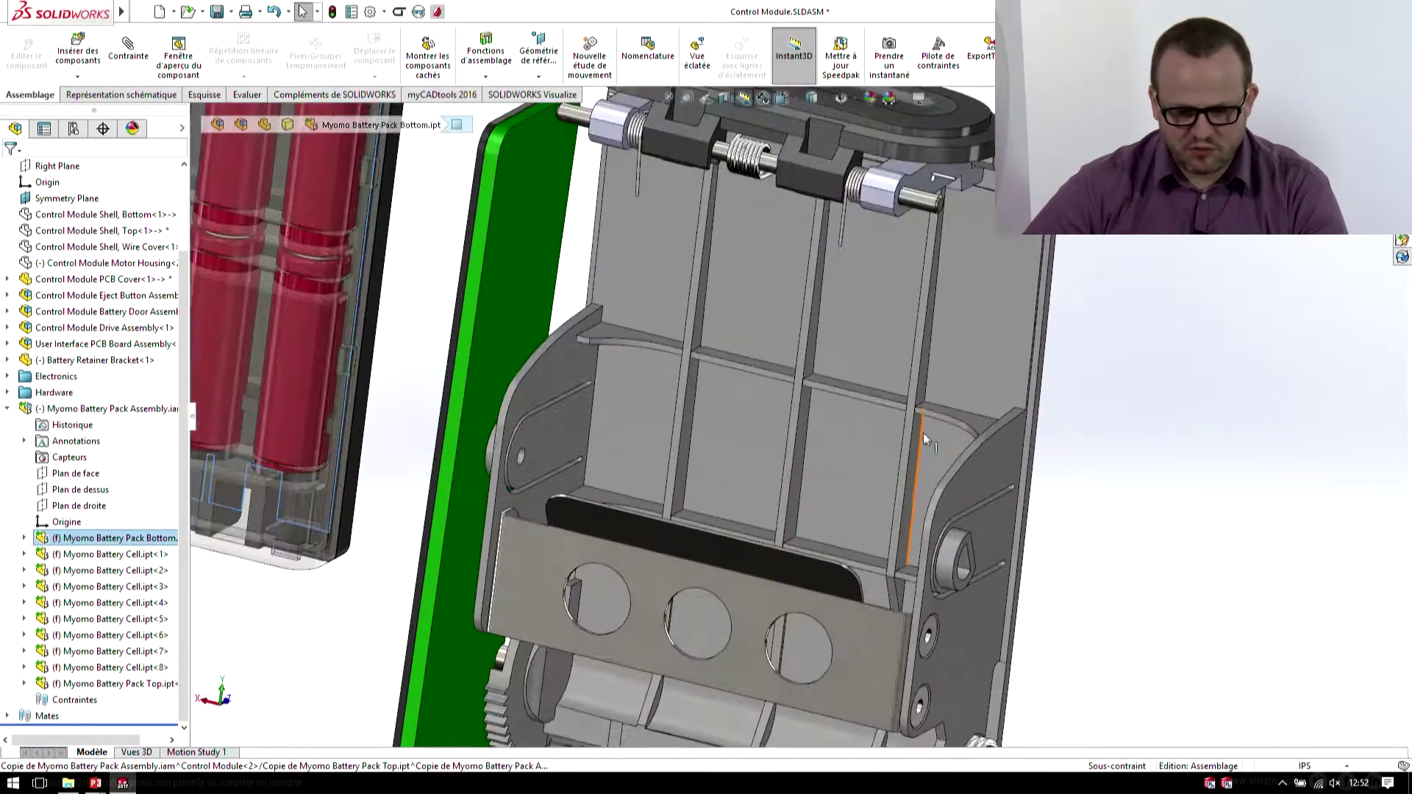
scroll(915, 406, down, 3)
- Mate the battery pack face against the battery door
click(896, 406)
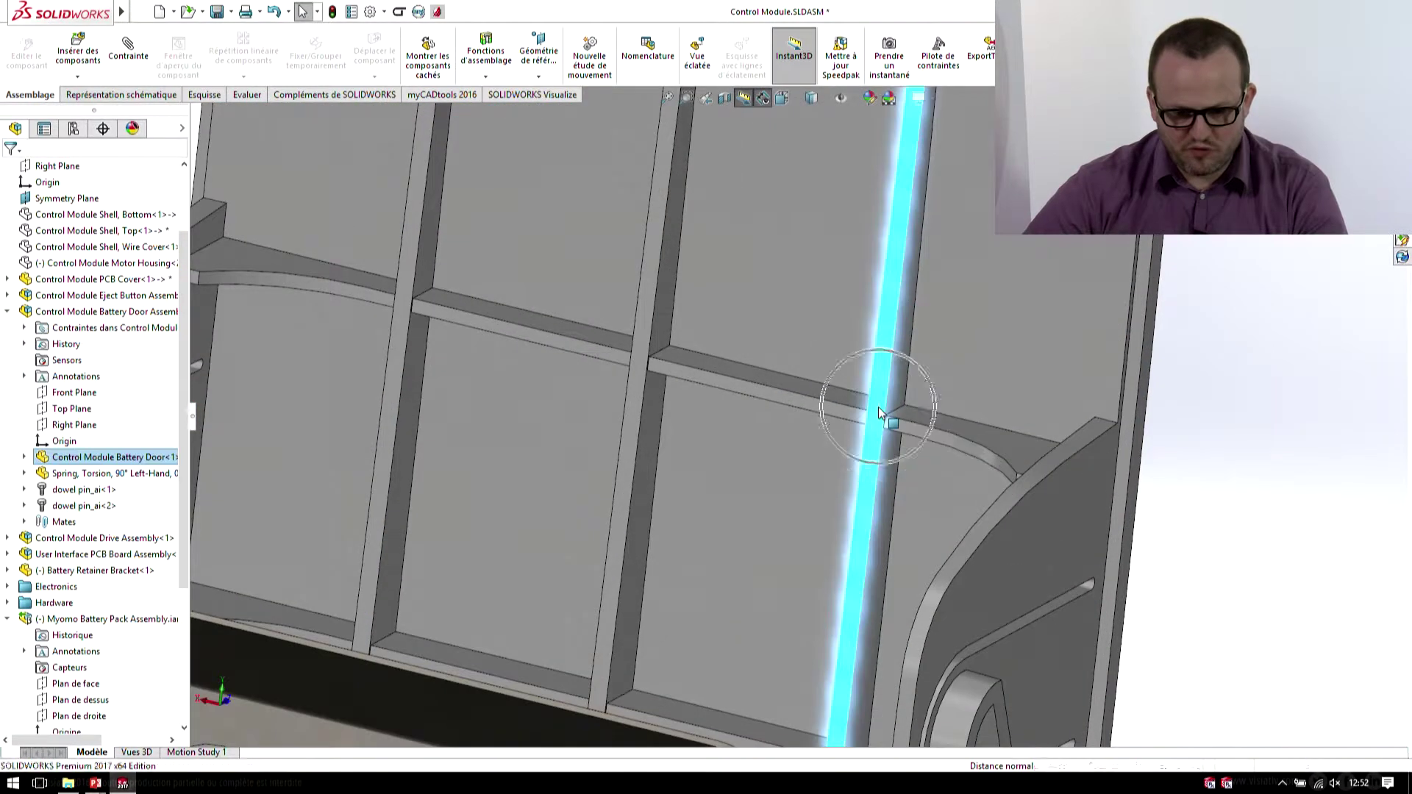
key(Tab)
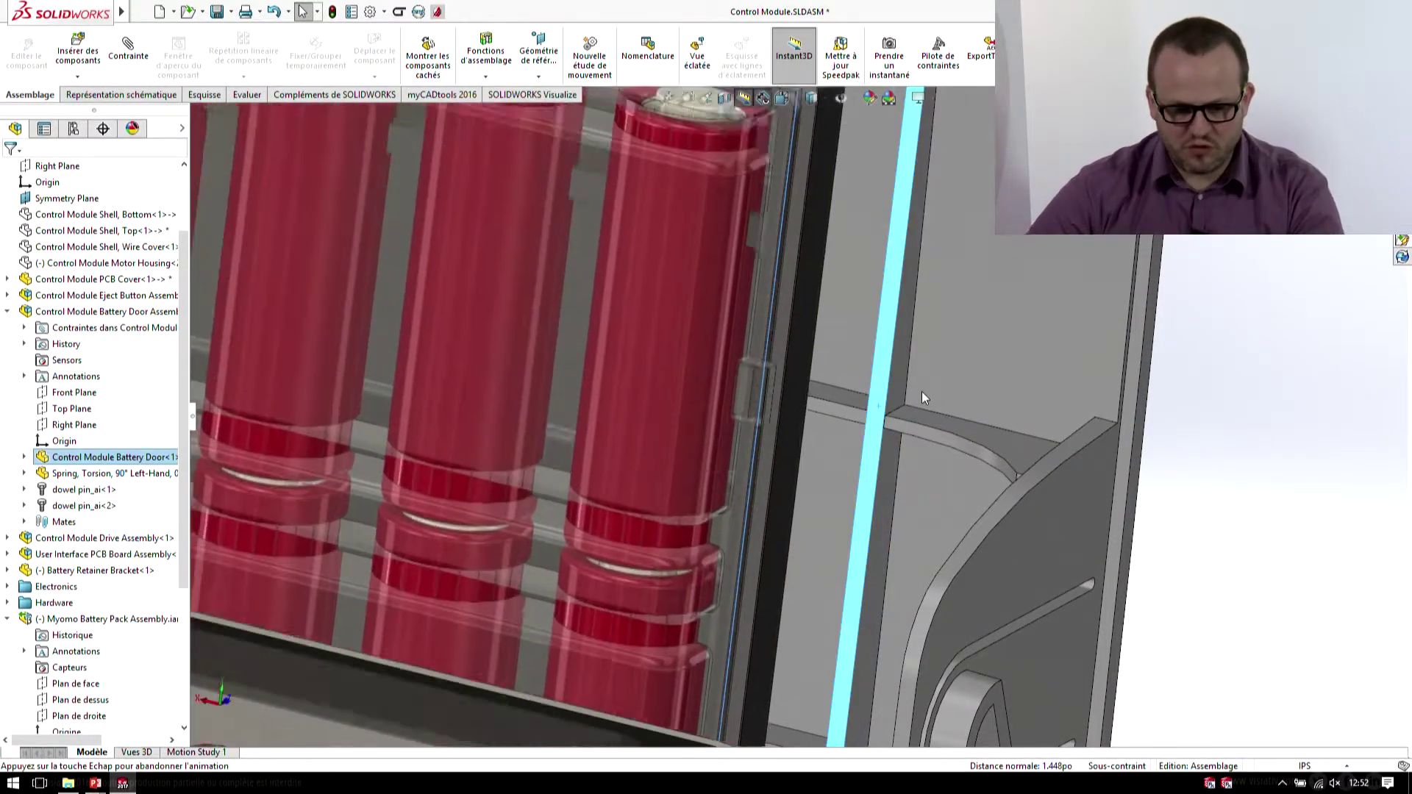
key(f)
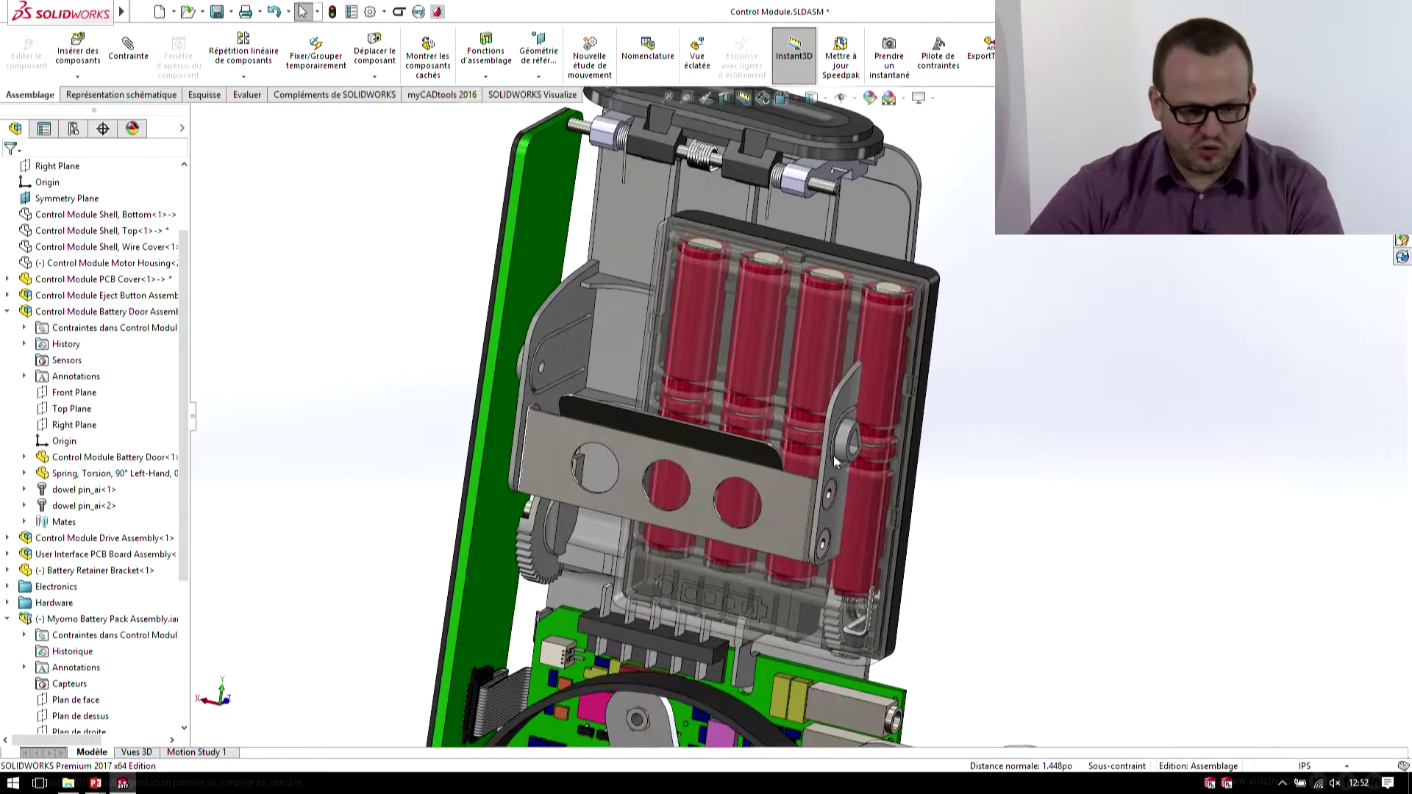
- Mate the pack's Right Plane coincident with the assembly Symmetry Plane
click(80, 731)
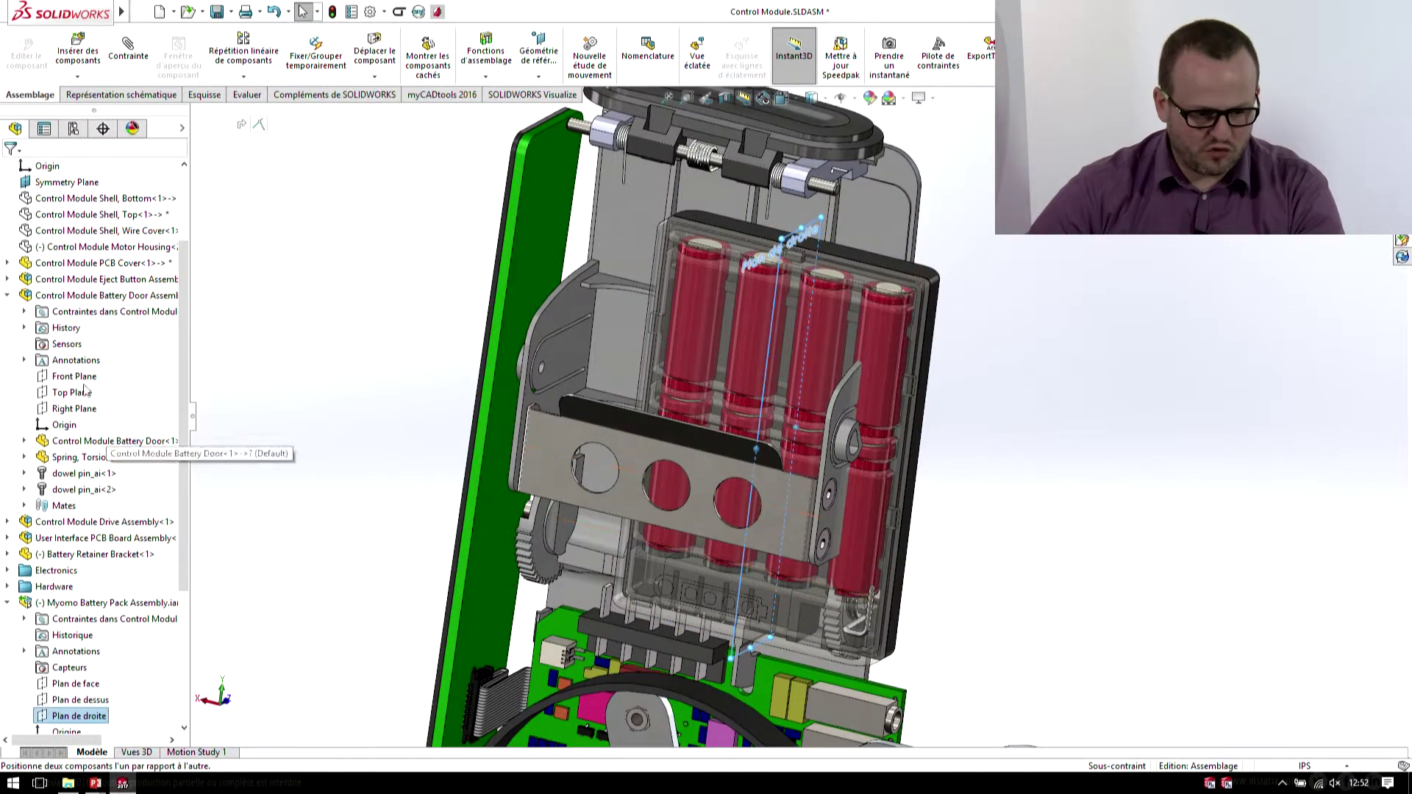
scroll(65, 352, up, 2)
click(66, 295)
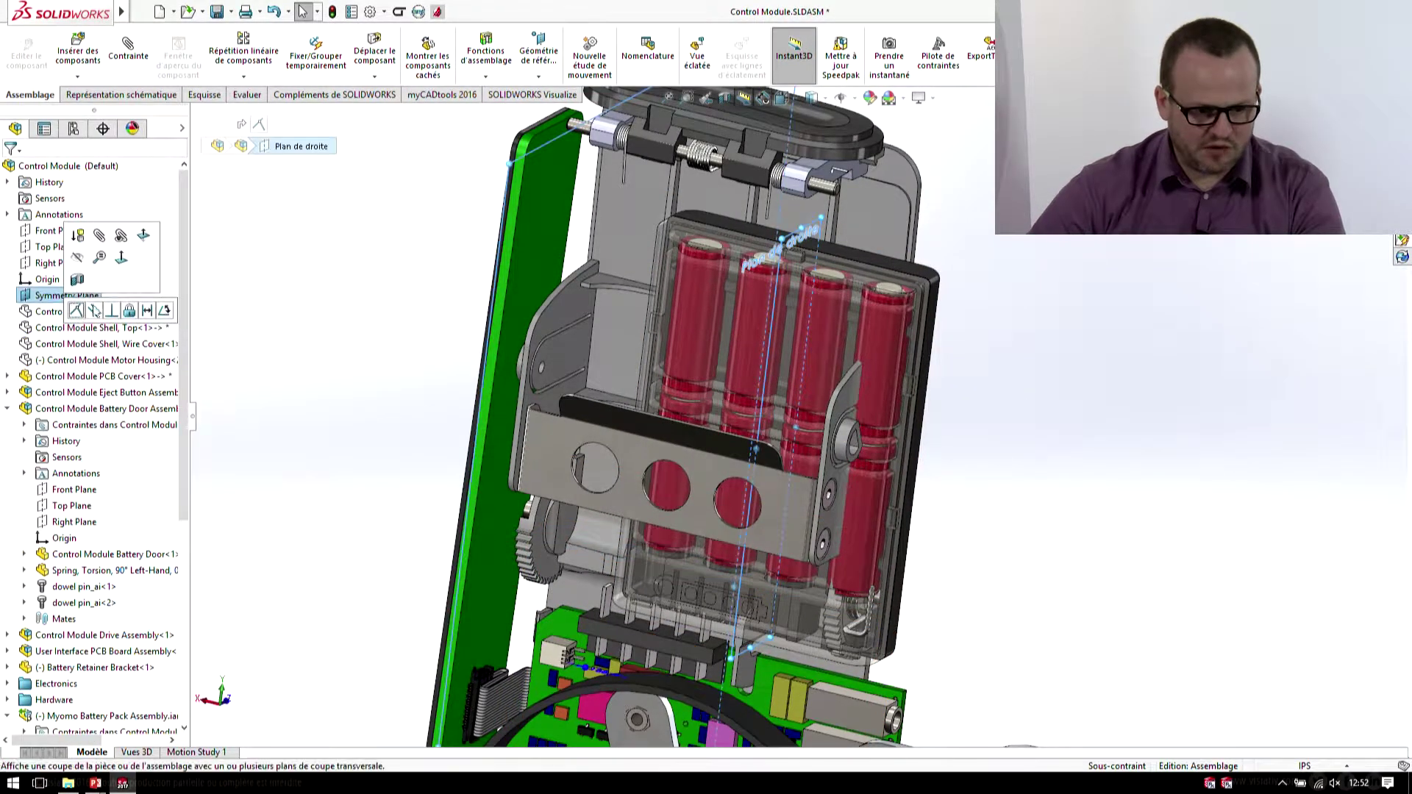
key(Left)
key(Left)
- Inspect the seated pack and orbit to show the retainer bracket and battery ends
click(989, 434)
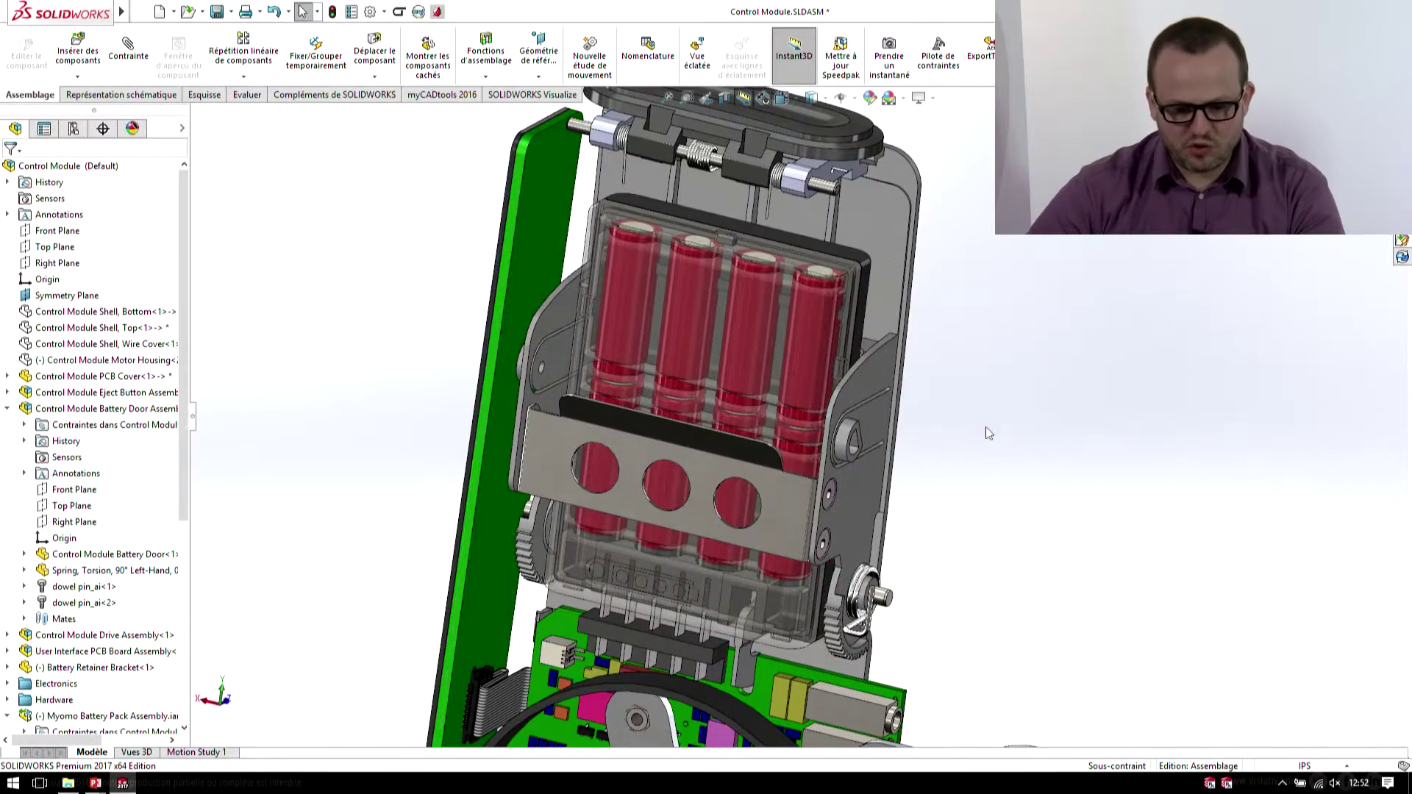
key(Right)
key(Right)
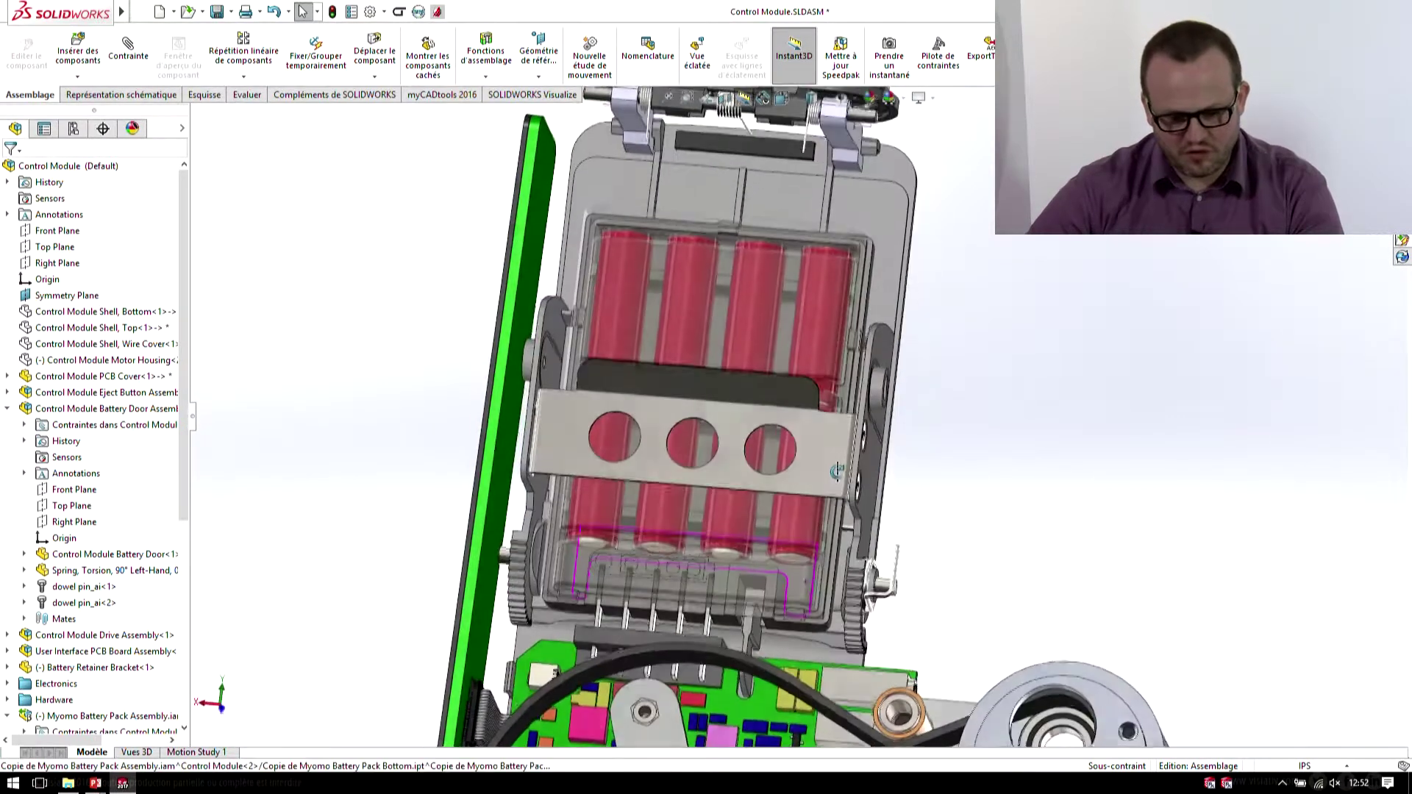
scroll(766, 605, down, 5)
click(739, 572)
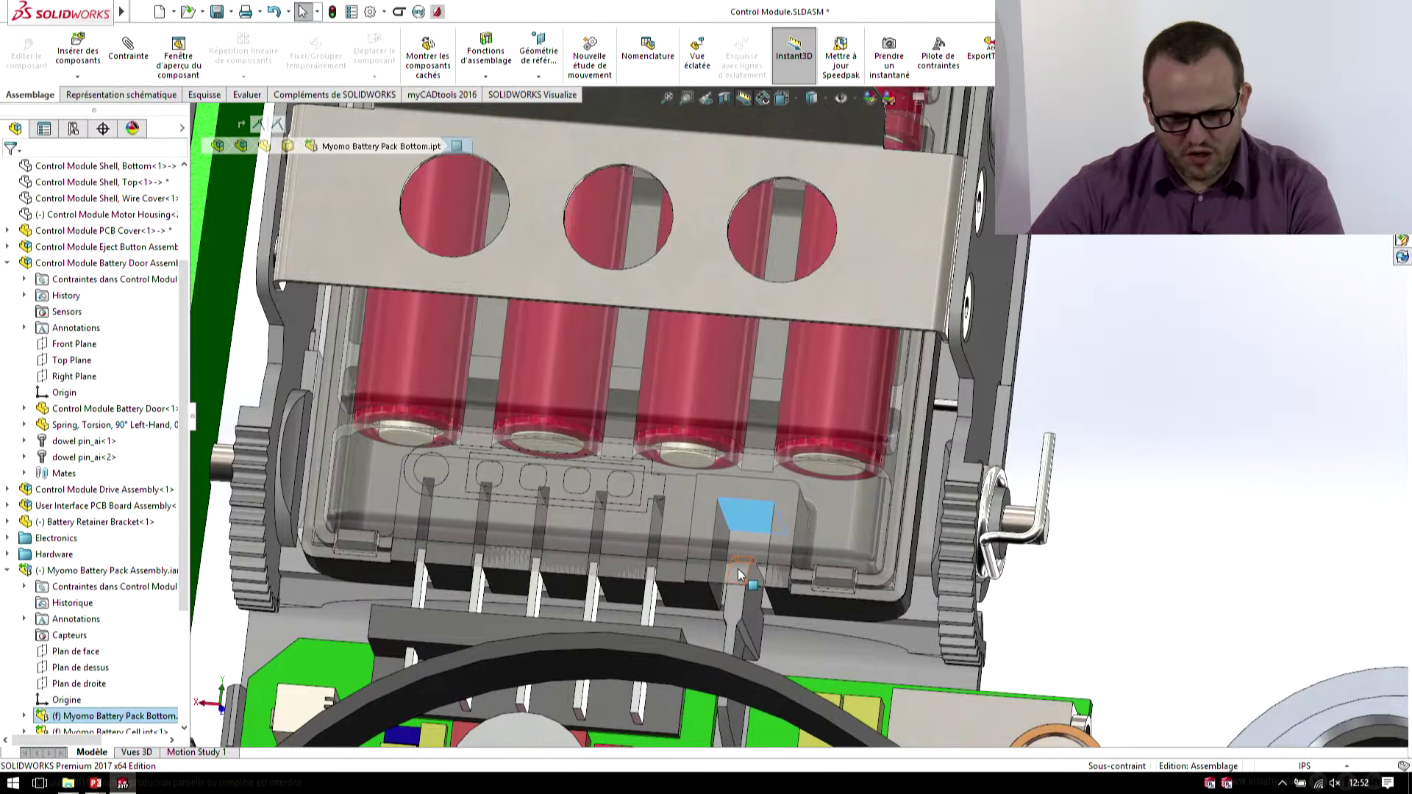
click(1091, 439)
mouse_move(902, 297)
middle_down()
mouse_move(851, 545)
mouse_move(838, 526)
middle_up()
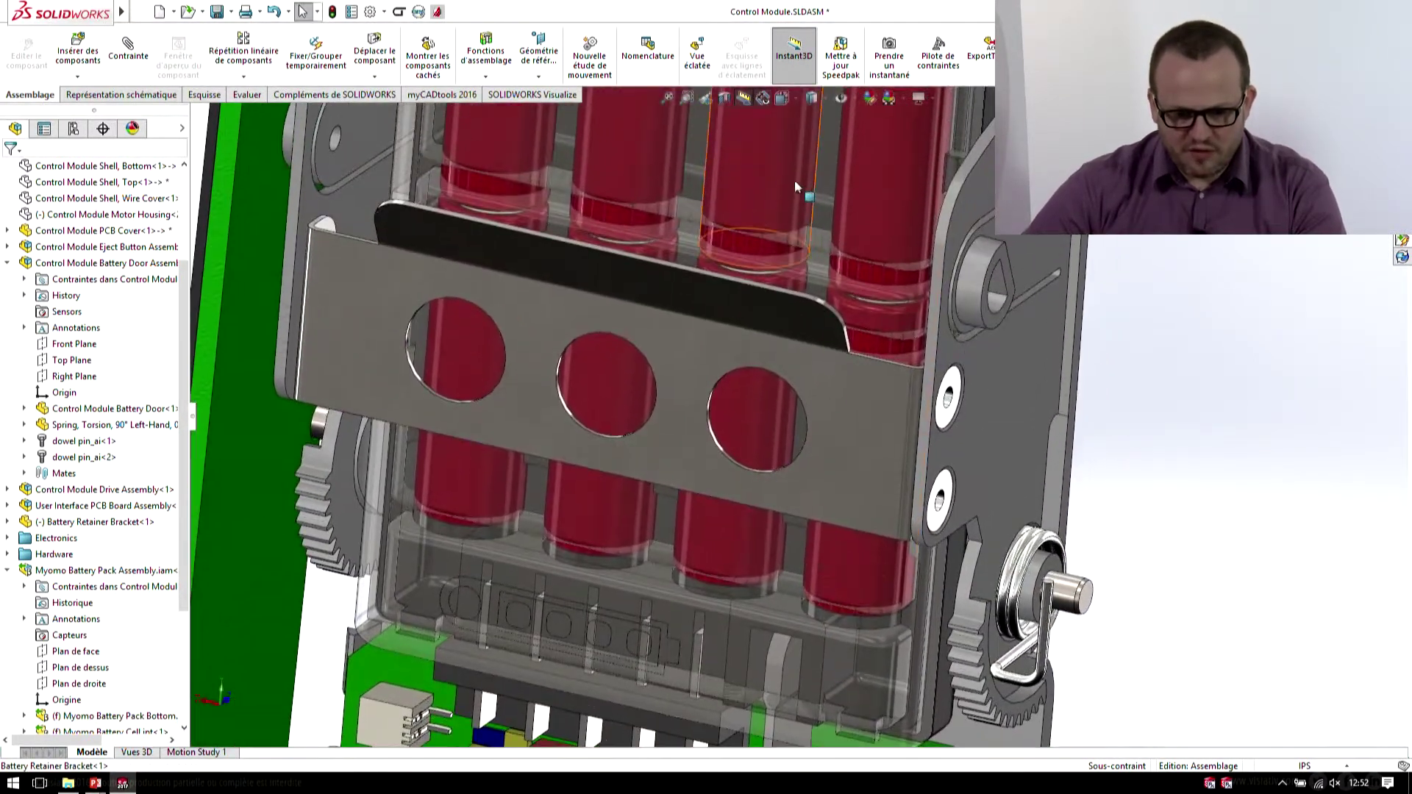
- Pick the Battery Retainer Bracket via Select Other and apply a Coincident mate
click(823, 223)
click(820, 372)
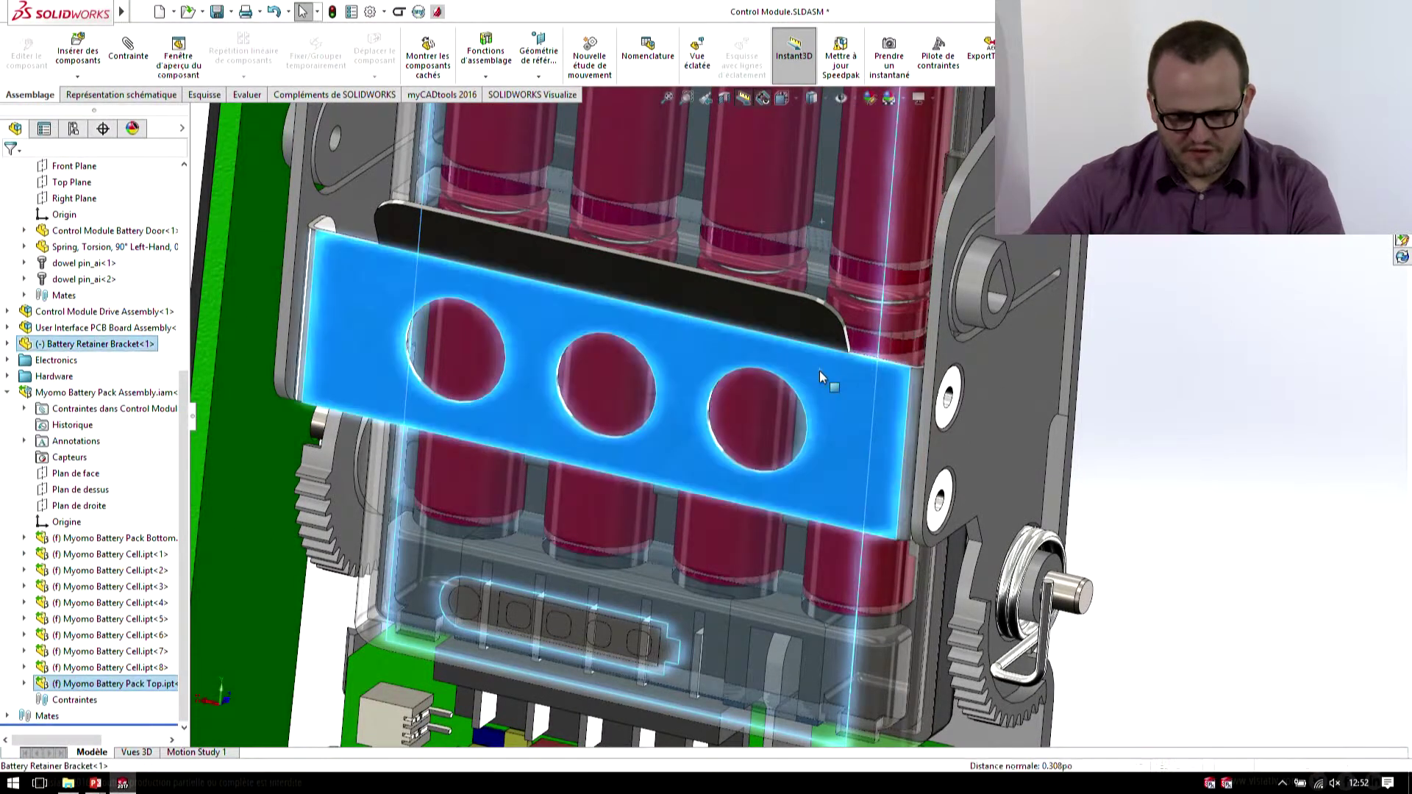
right_click(821, 377)
click(907, 355)
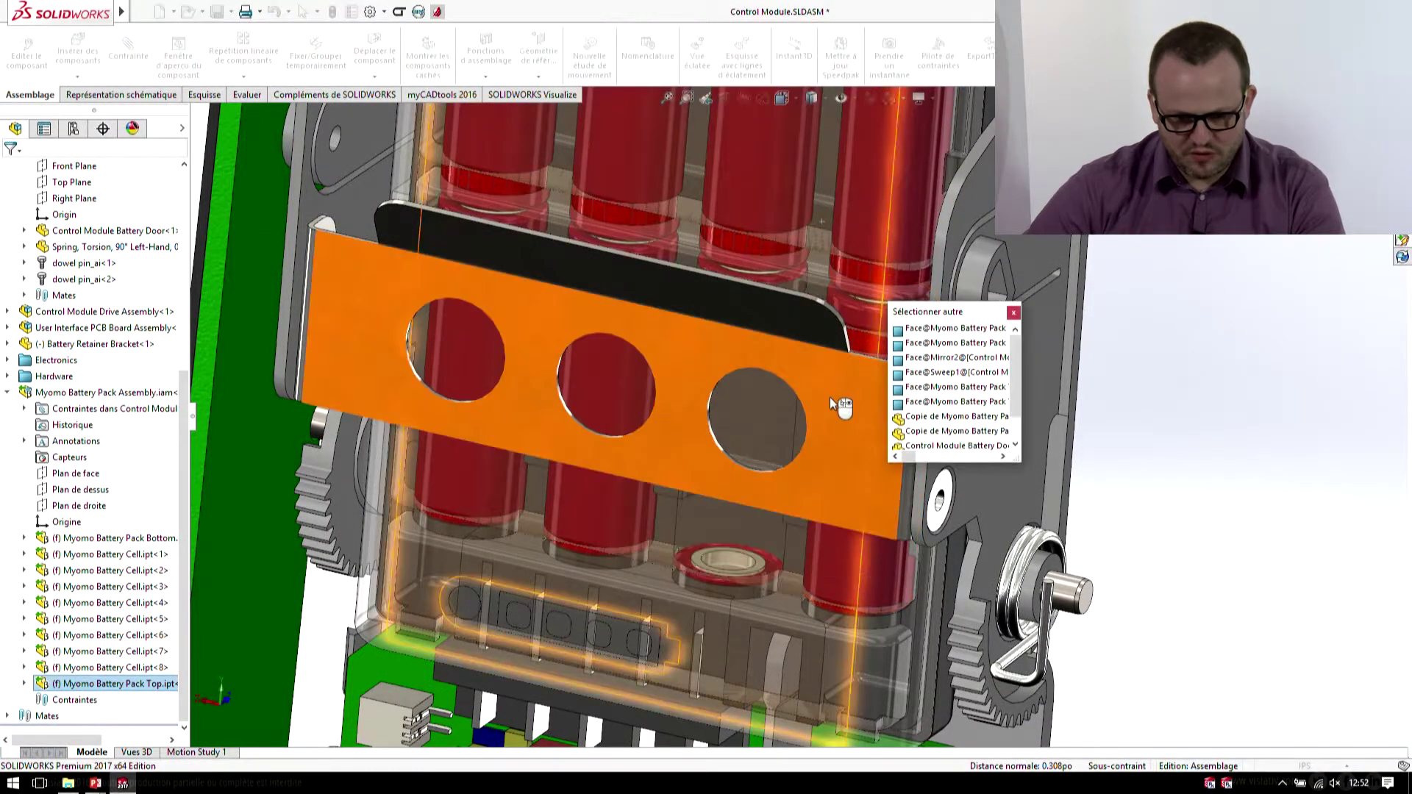
click(830, 397)
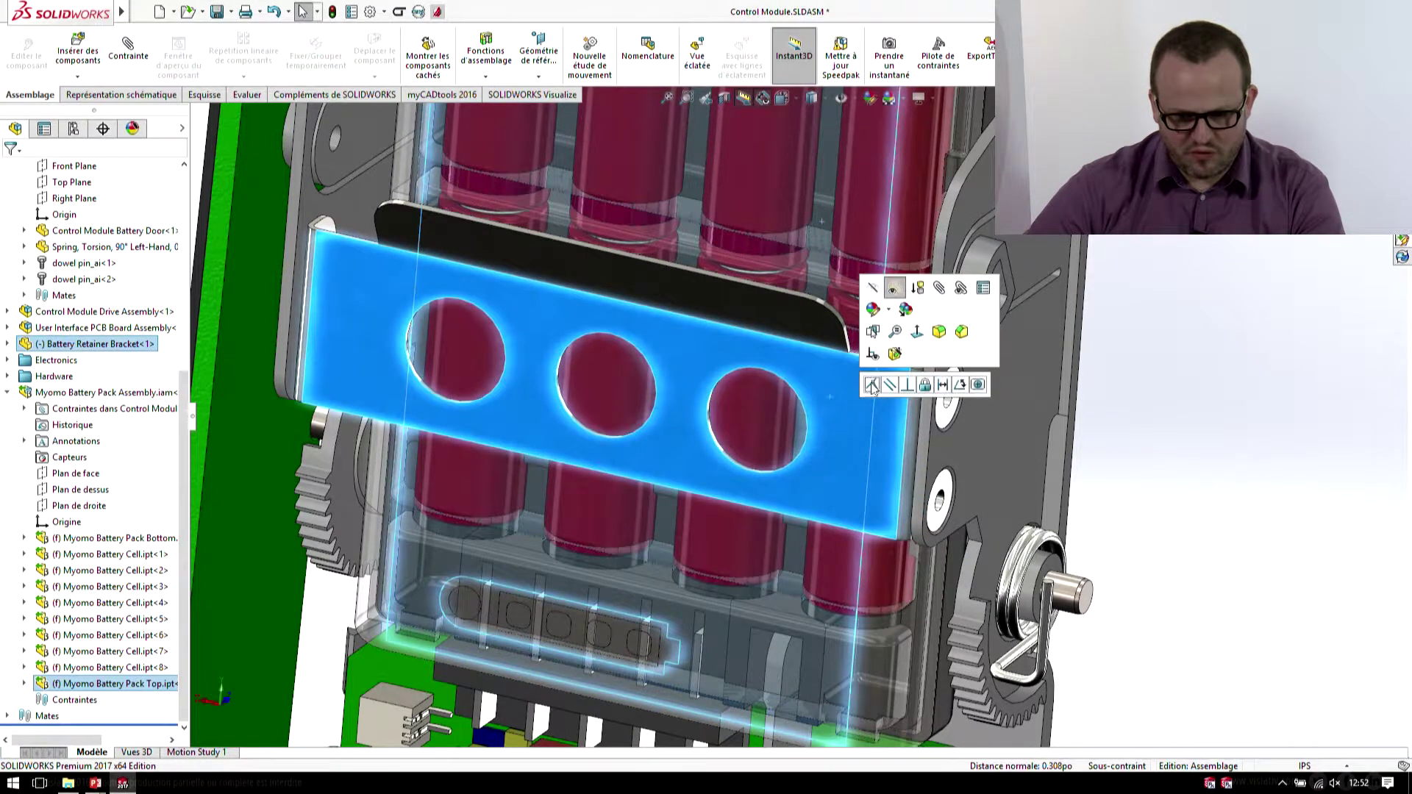
click(888, 390)
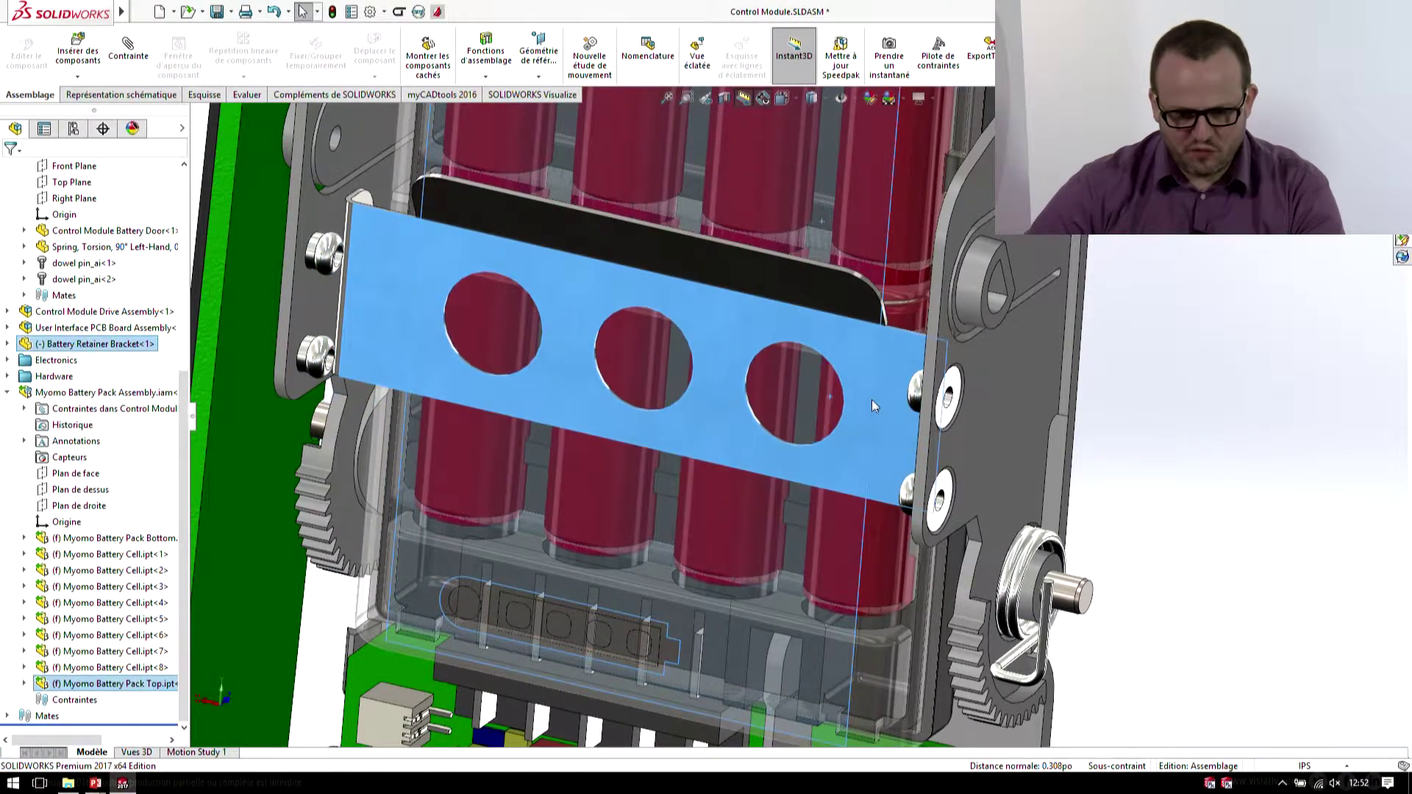
click(1166, 390)
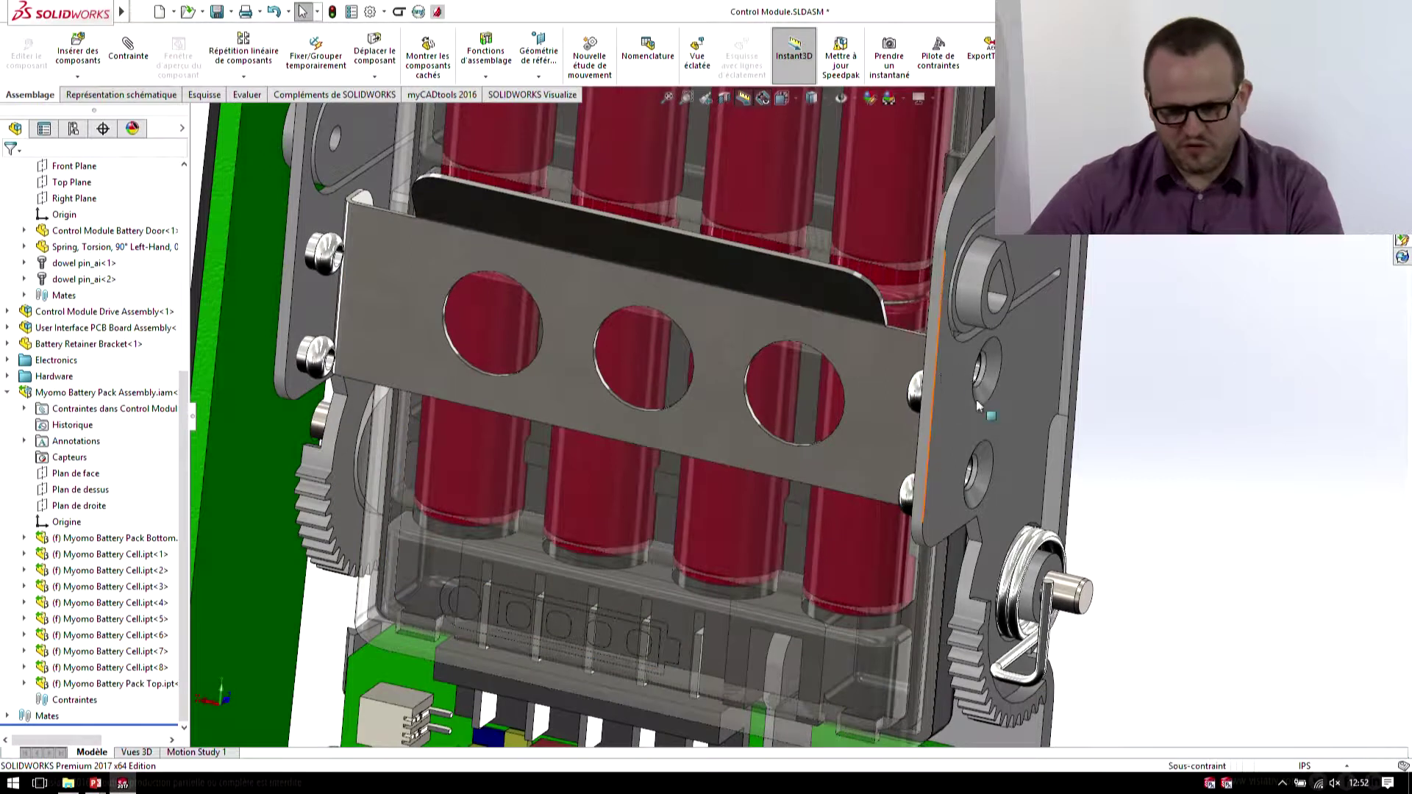
mouse_move(947, 379)
middle_down()
mouse_move(937, 365)
mouse_move(933, 396)
middle_up()
key(f)
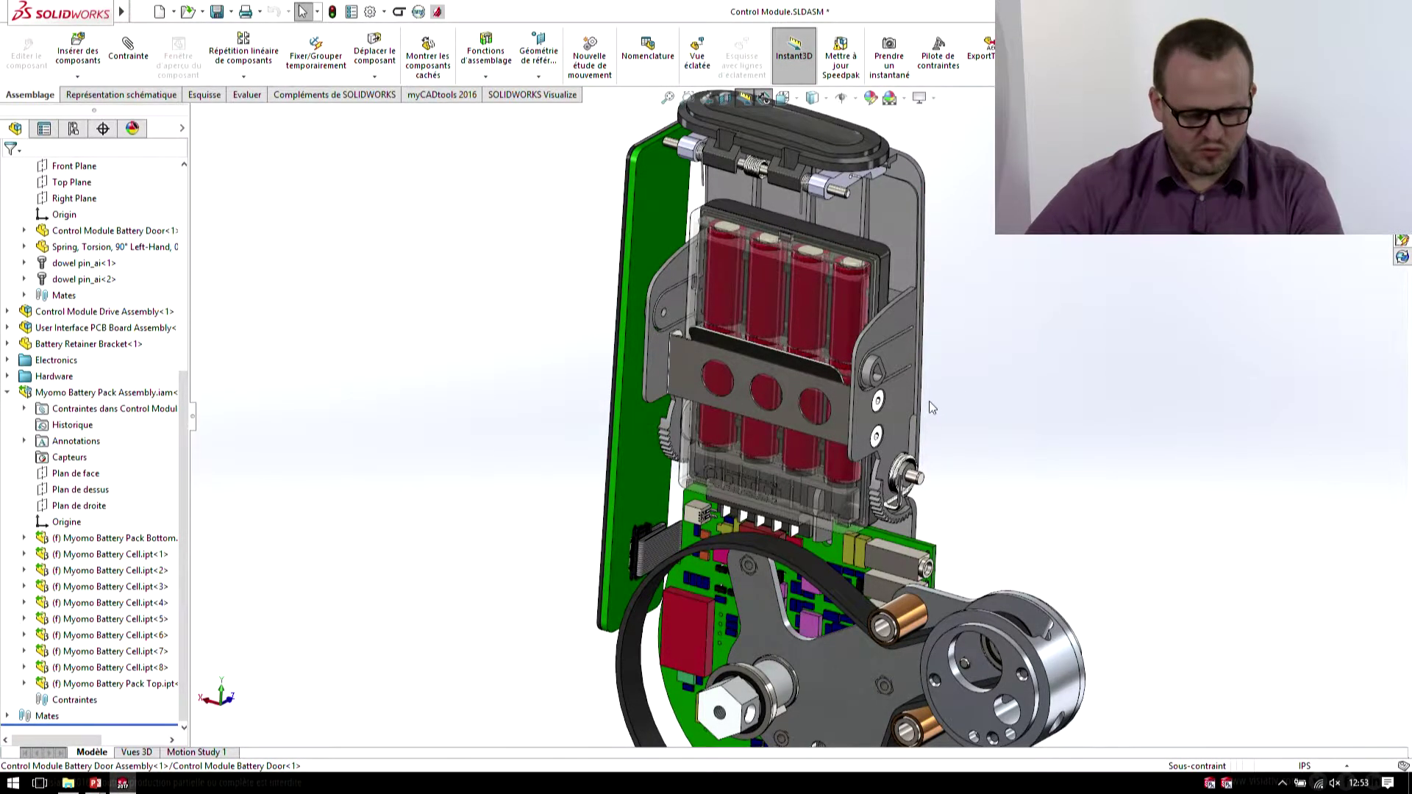
- Copy the four Myomo battery files from Alternate Versions > Battery Pack Version 2
key(super+Tab)
click(868, 232)
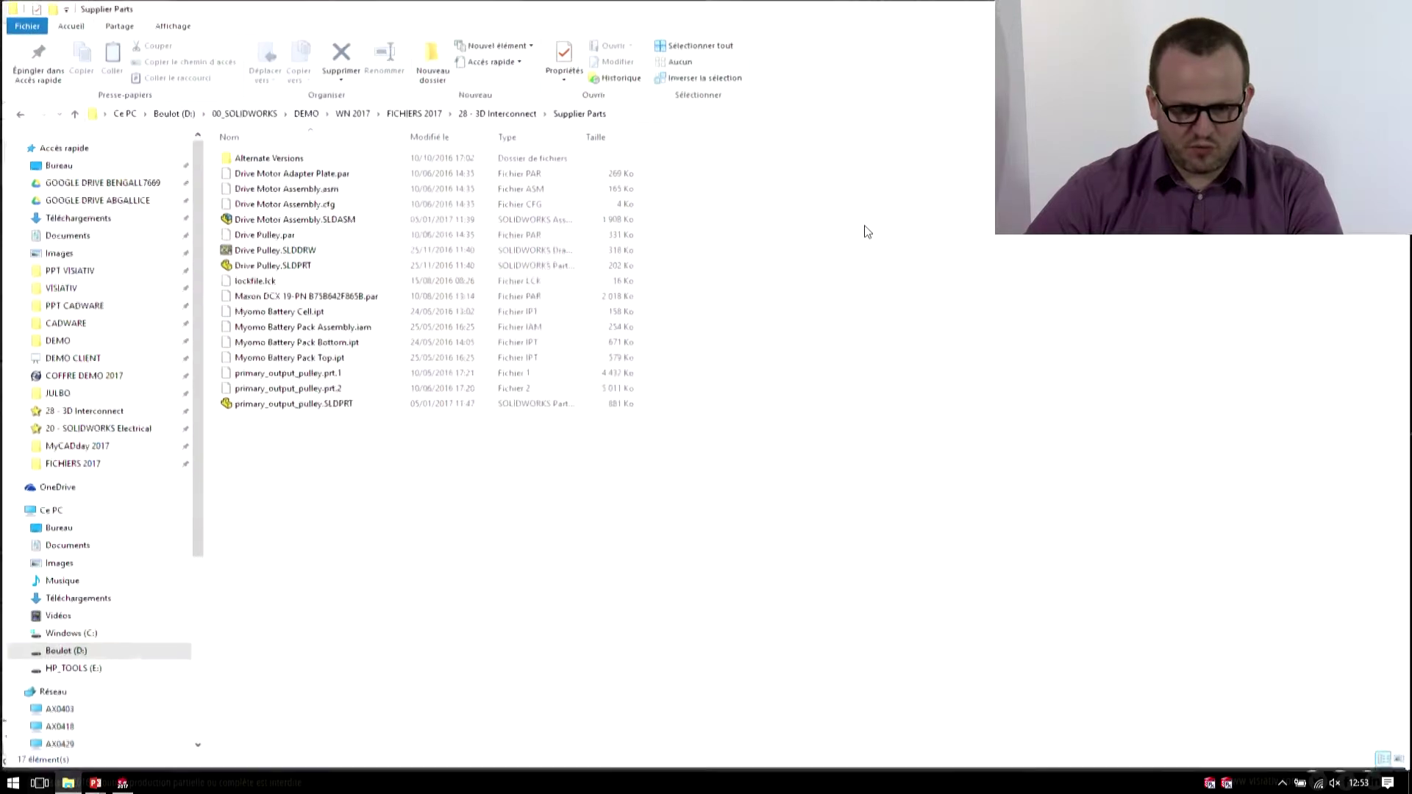
double_click(267, 158)
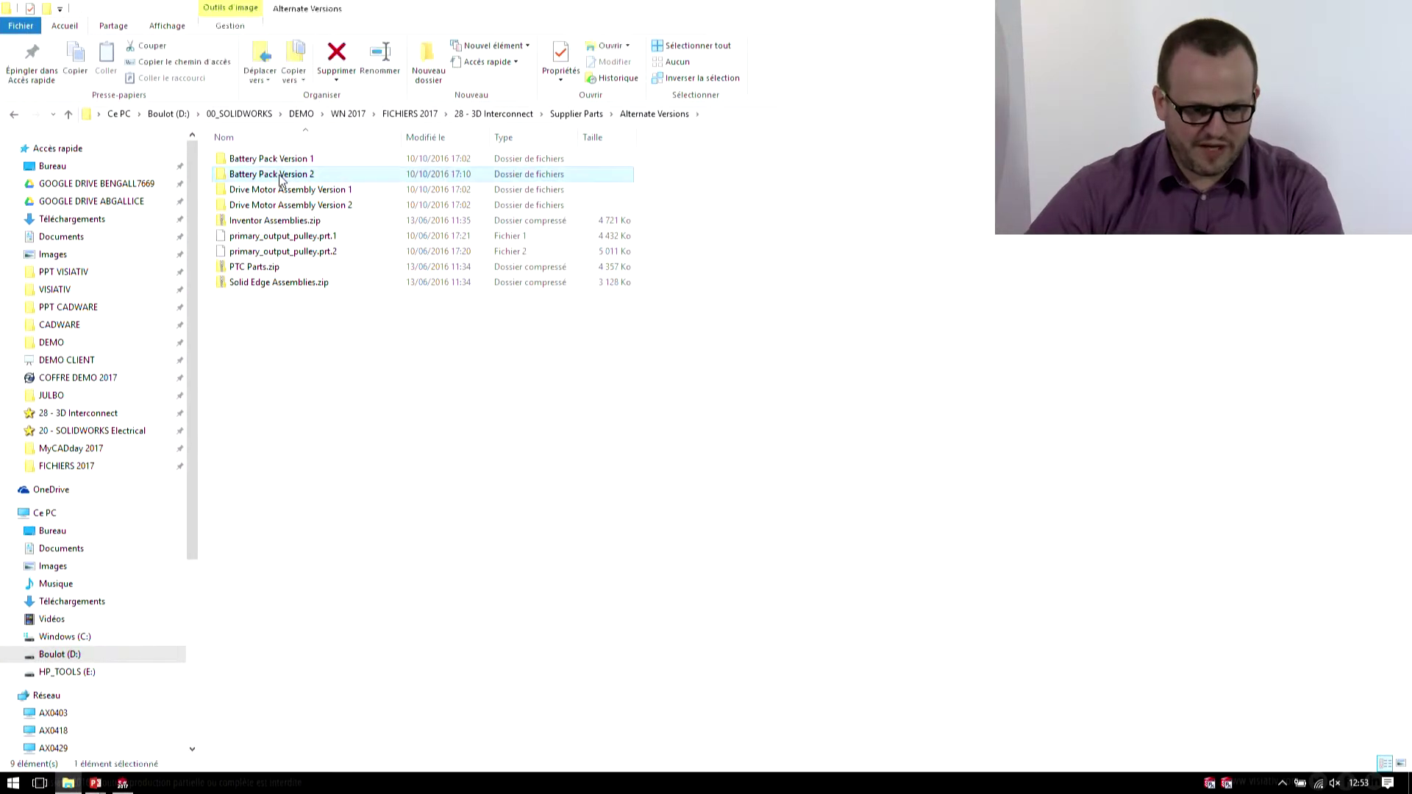
double_click(281, 178)
drag(688, 285, 447, 206)
key(ctrl+c)
- Paste them into Supplier Parts, replacing the existing Myomo files
click(659, 114)
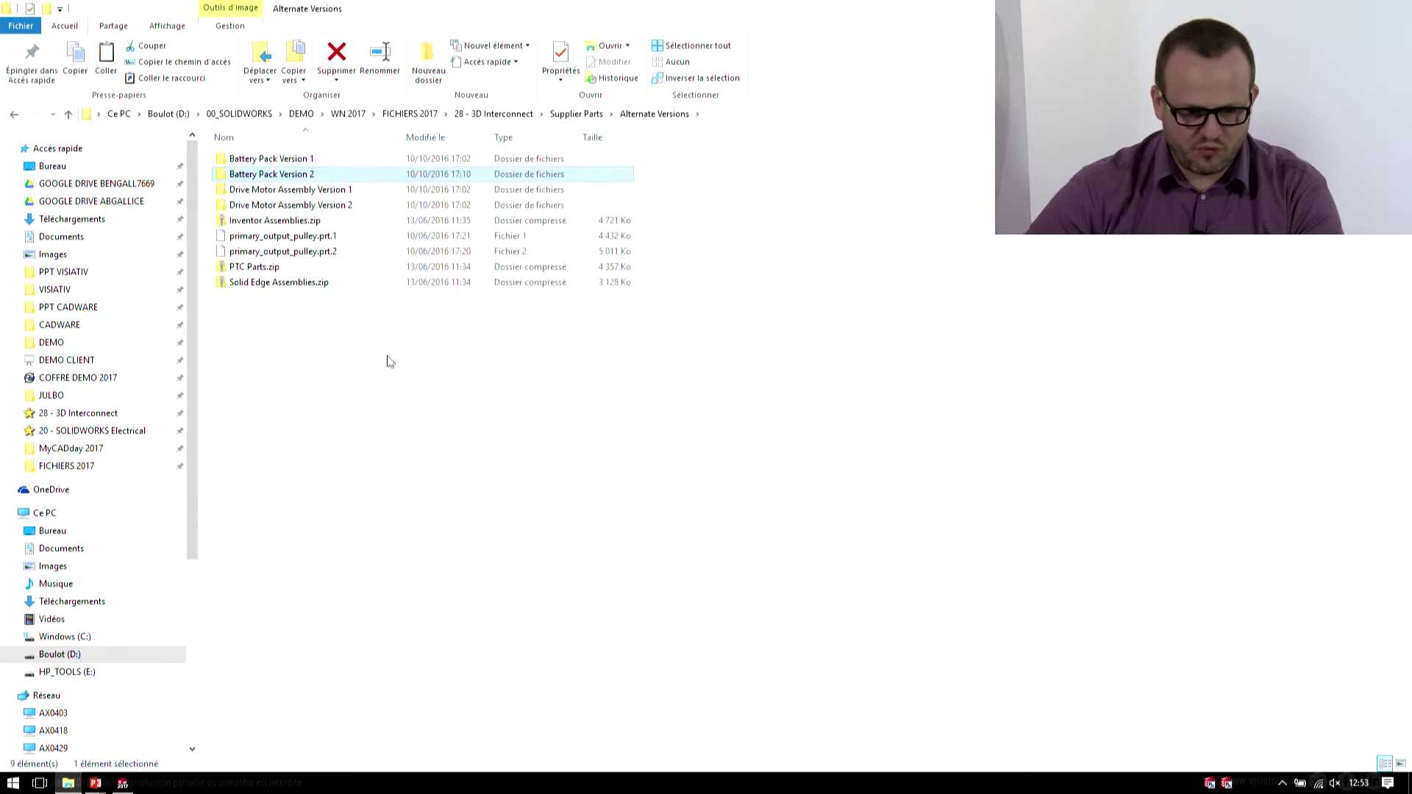
click(576, 114)
right_click(379, 507)
click(395, 599)
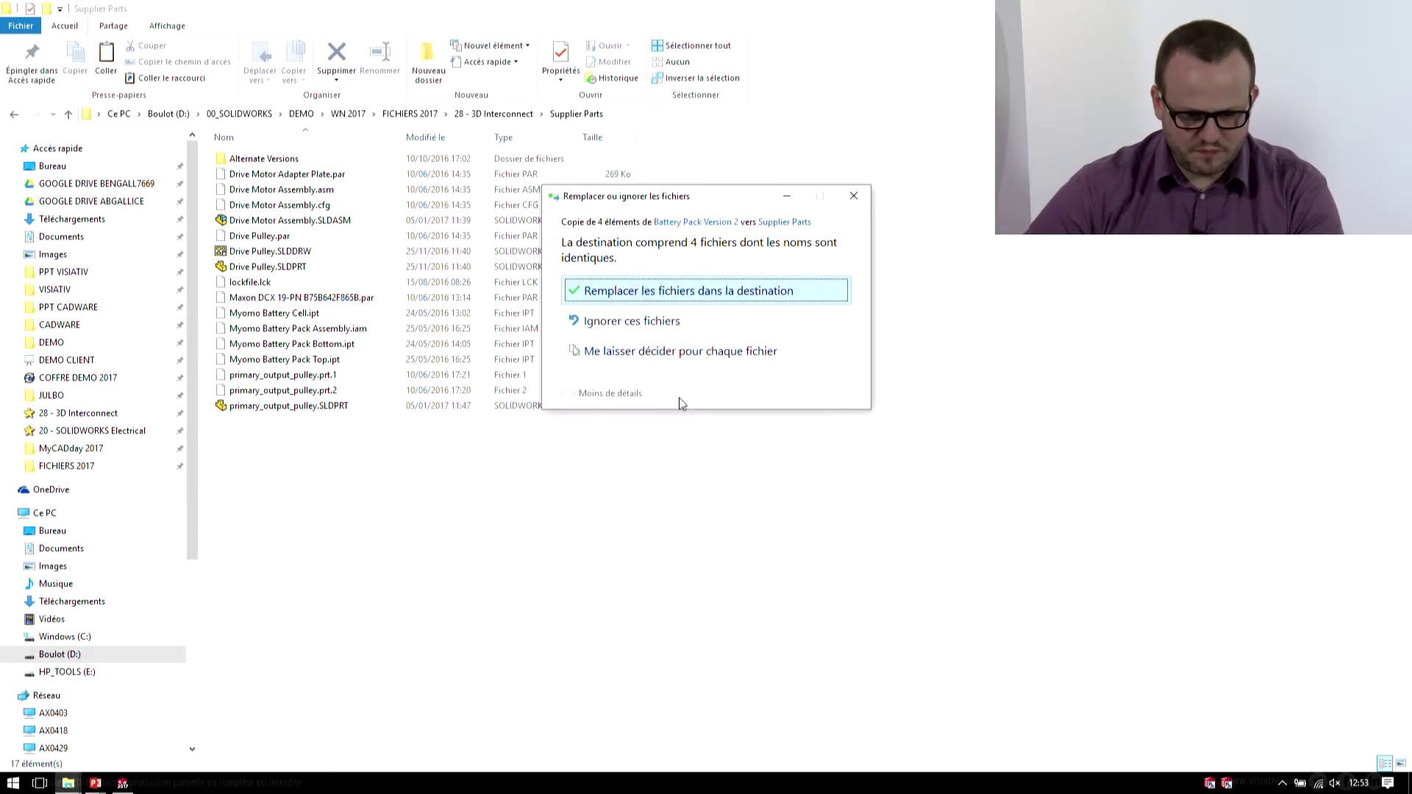
click(666, 294)
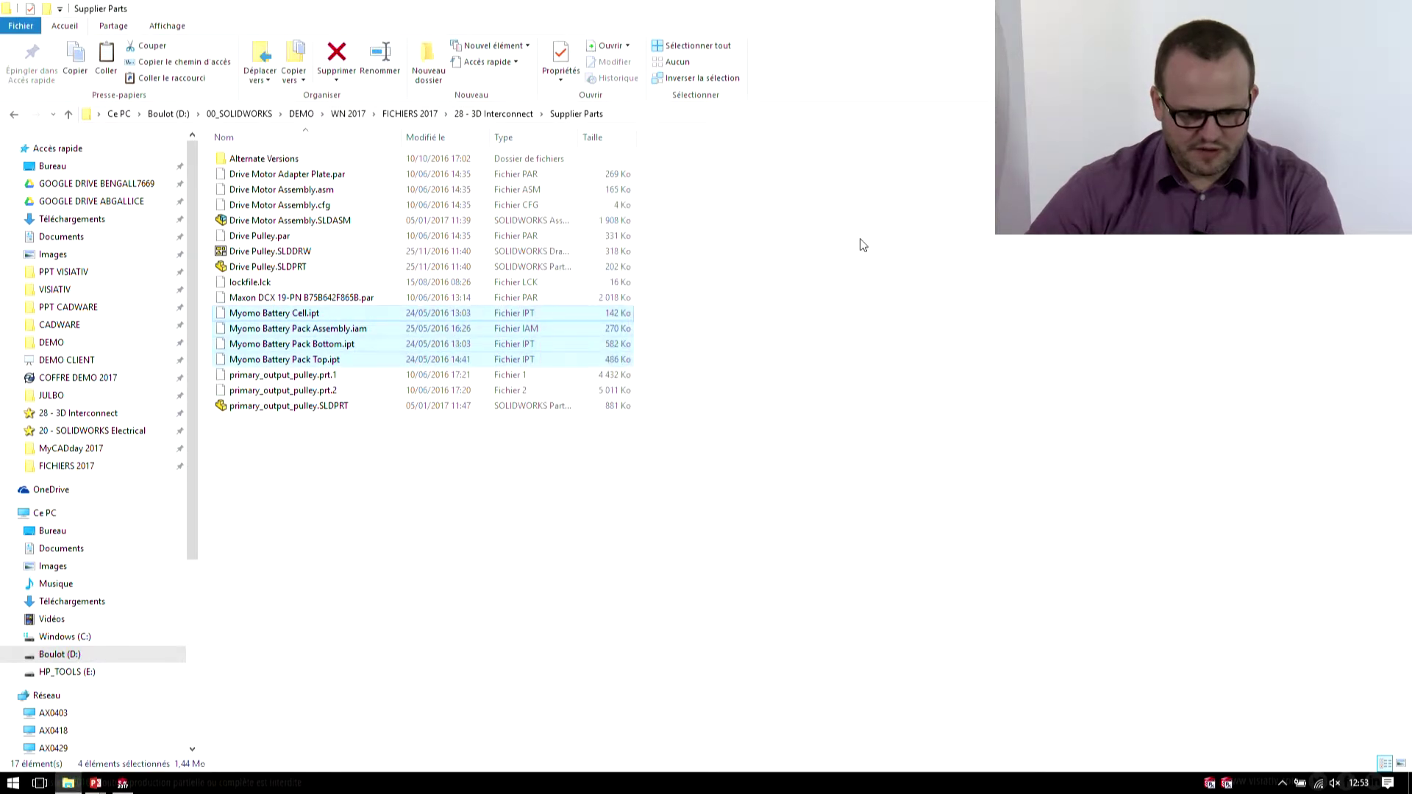
key(alt+Tab)
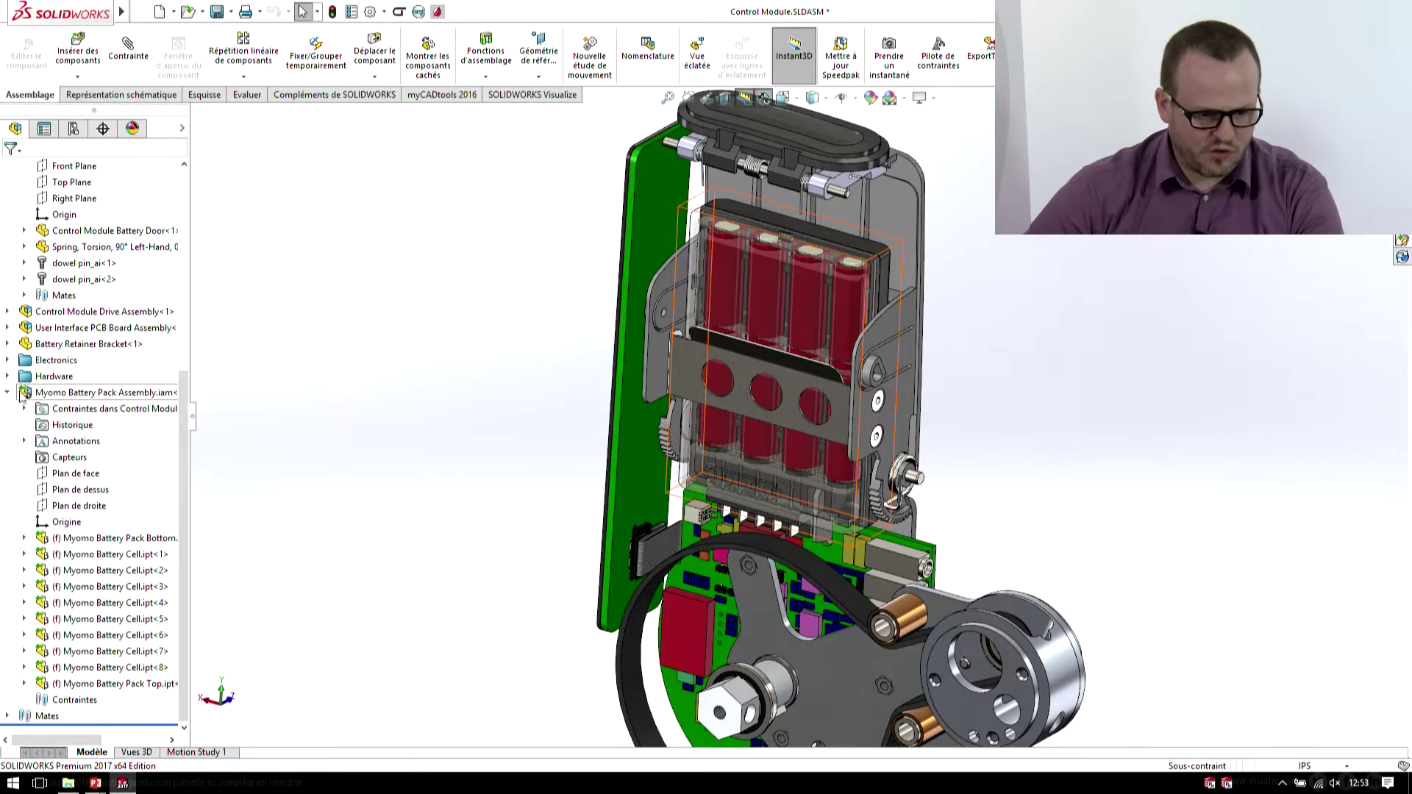
mouse_move(104, 393)
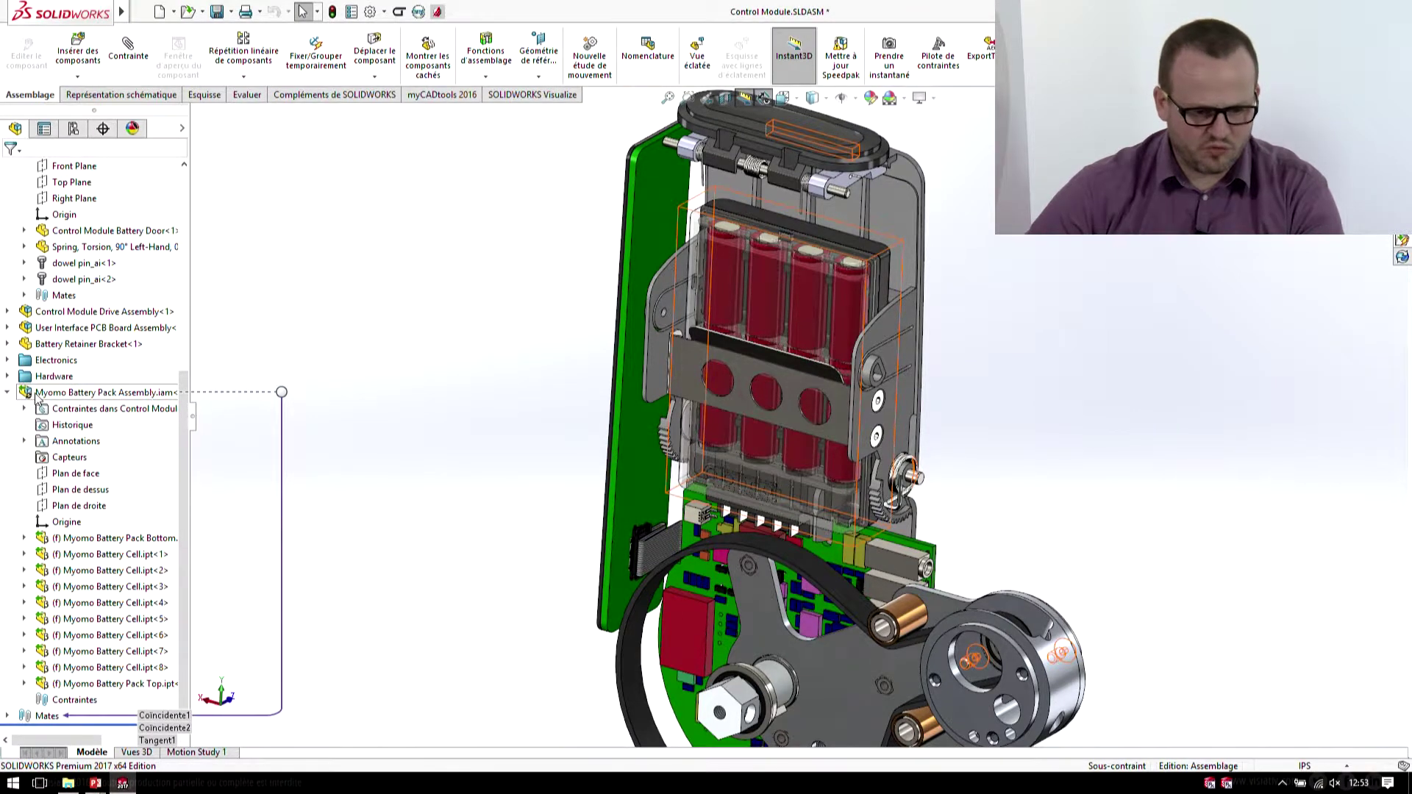
- Update Myomo Battery Pack Assembly.iam from its Inventor file and show its mates
right_click(39, 396)
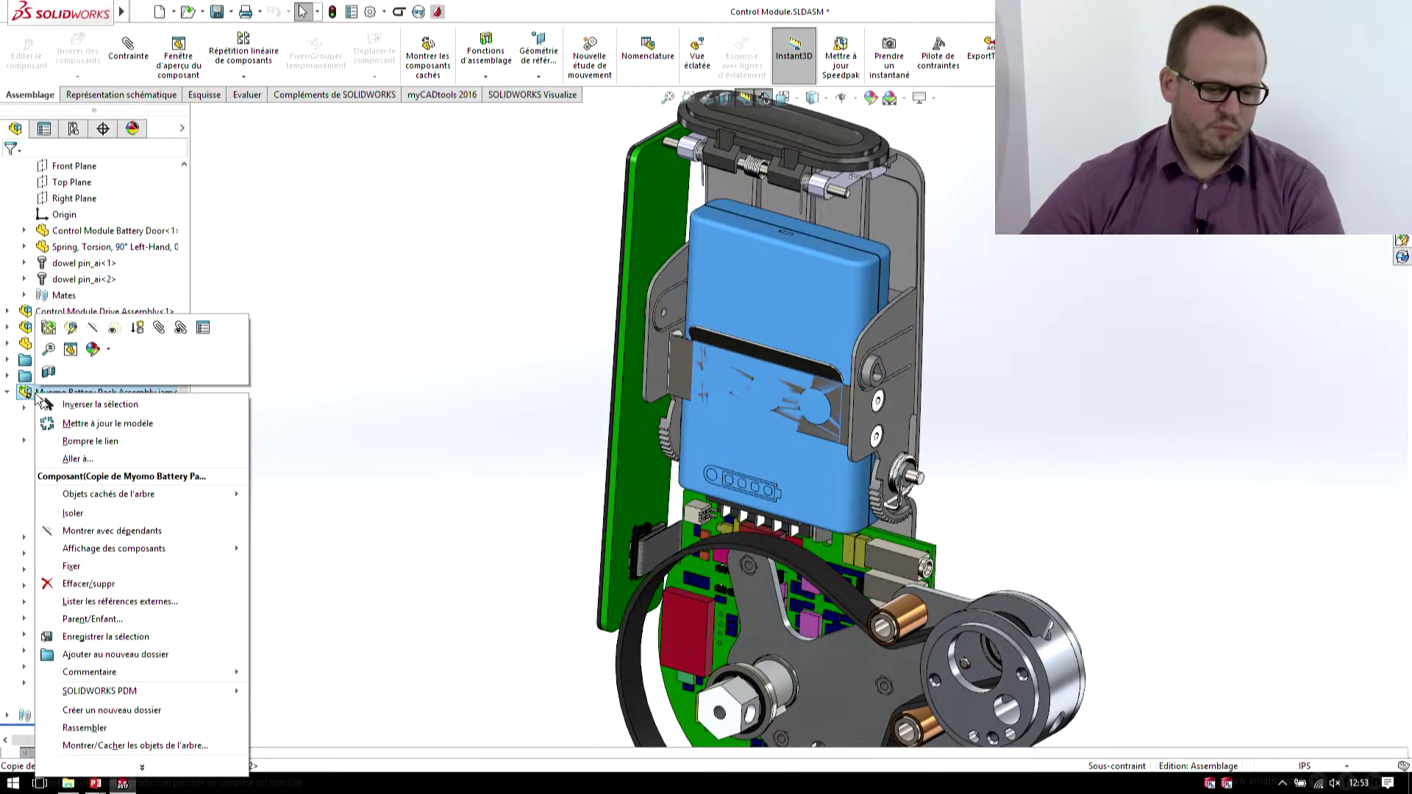
click(65, 425)
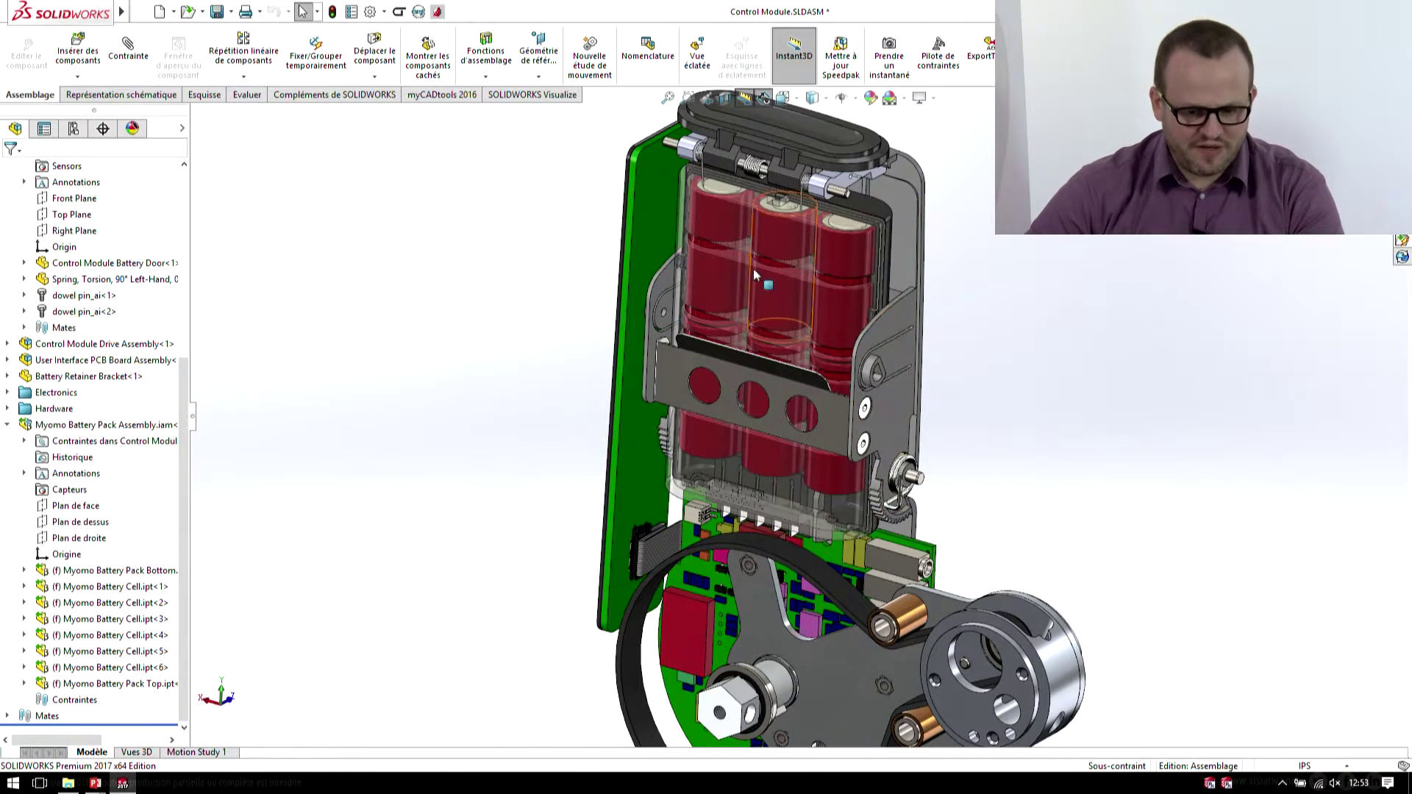
click(25, 441)
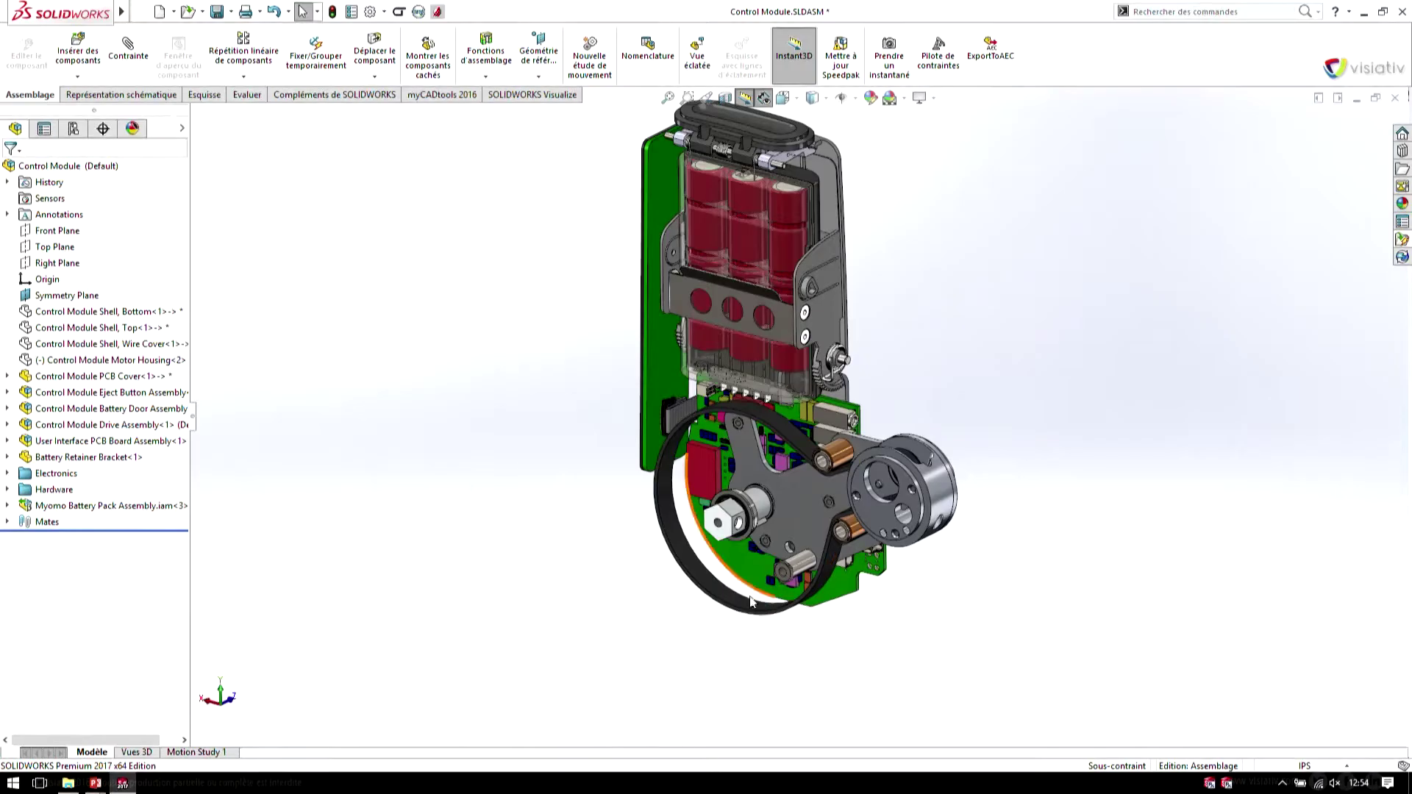
scroll(772, 566, down, 1)
scroll(773, 567, down, 1)
scroll(817, 537, down, 1)
scroll(868, 500, down, 1)
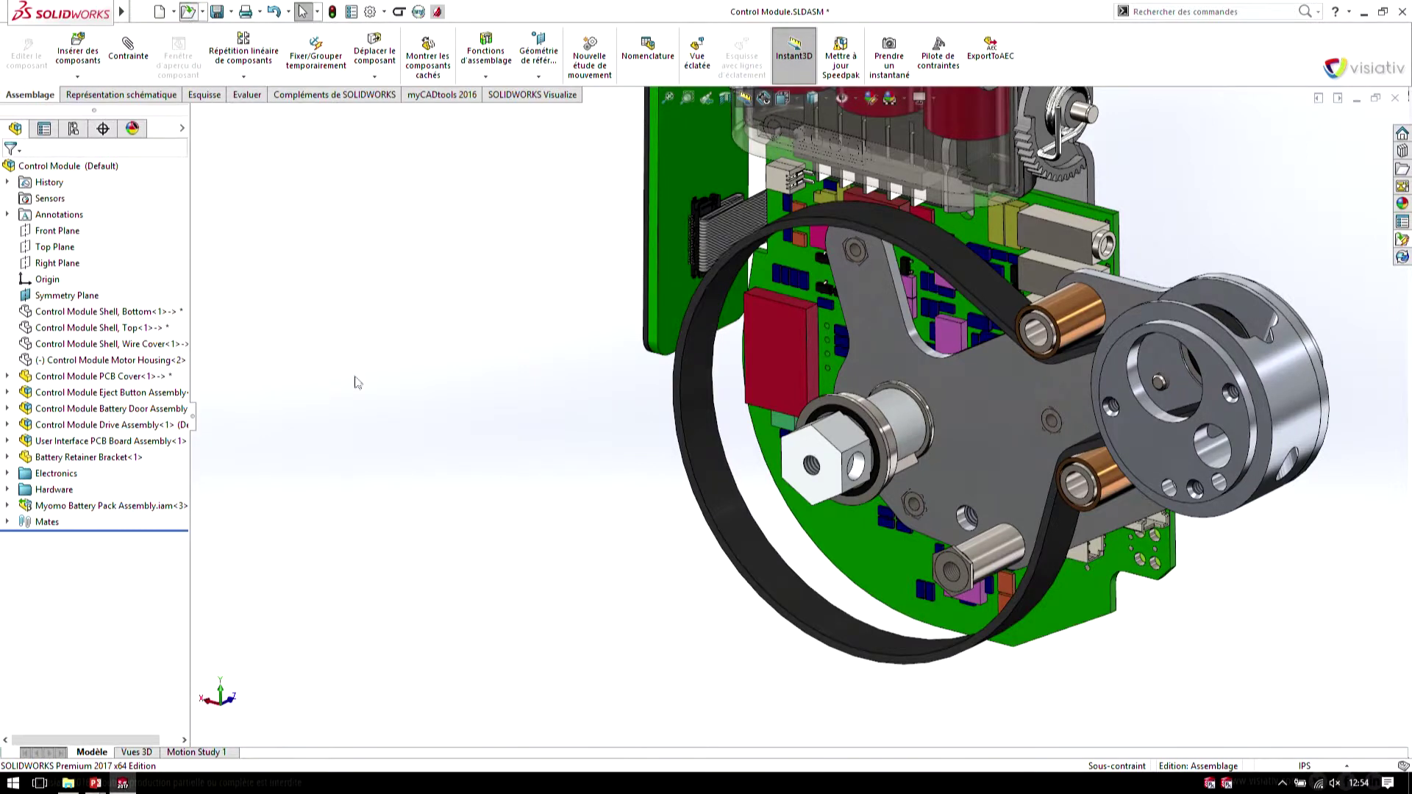
- Open primary_output_pulley.prt.1 from Supplier Parts and expand its imported body
key(ctrl+o)
click(715, 331)
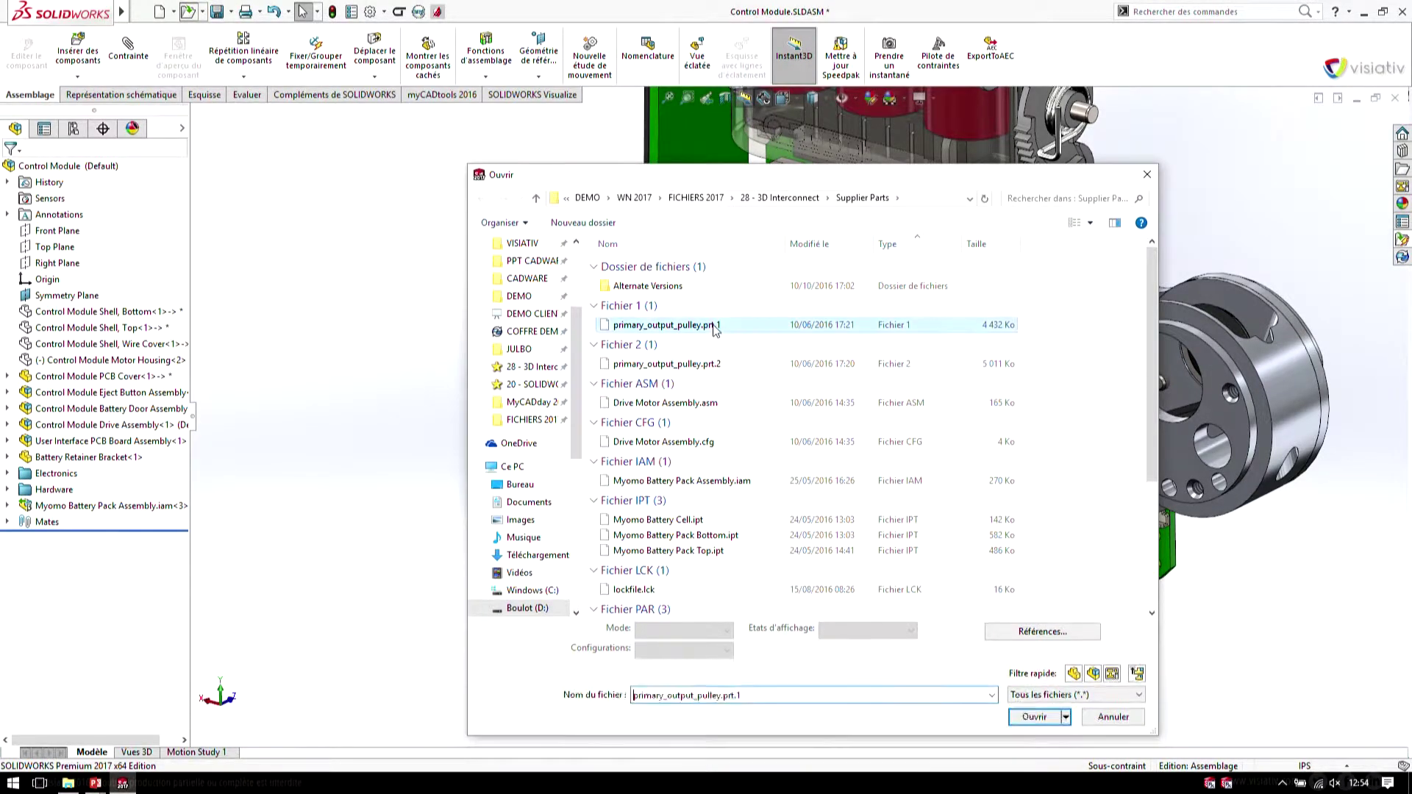
click(1034, 717)
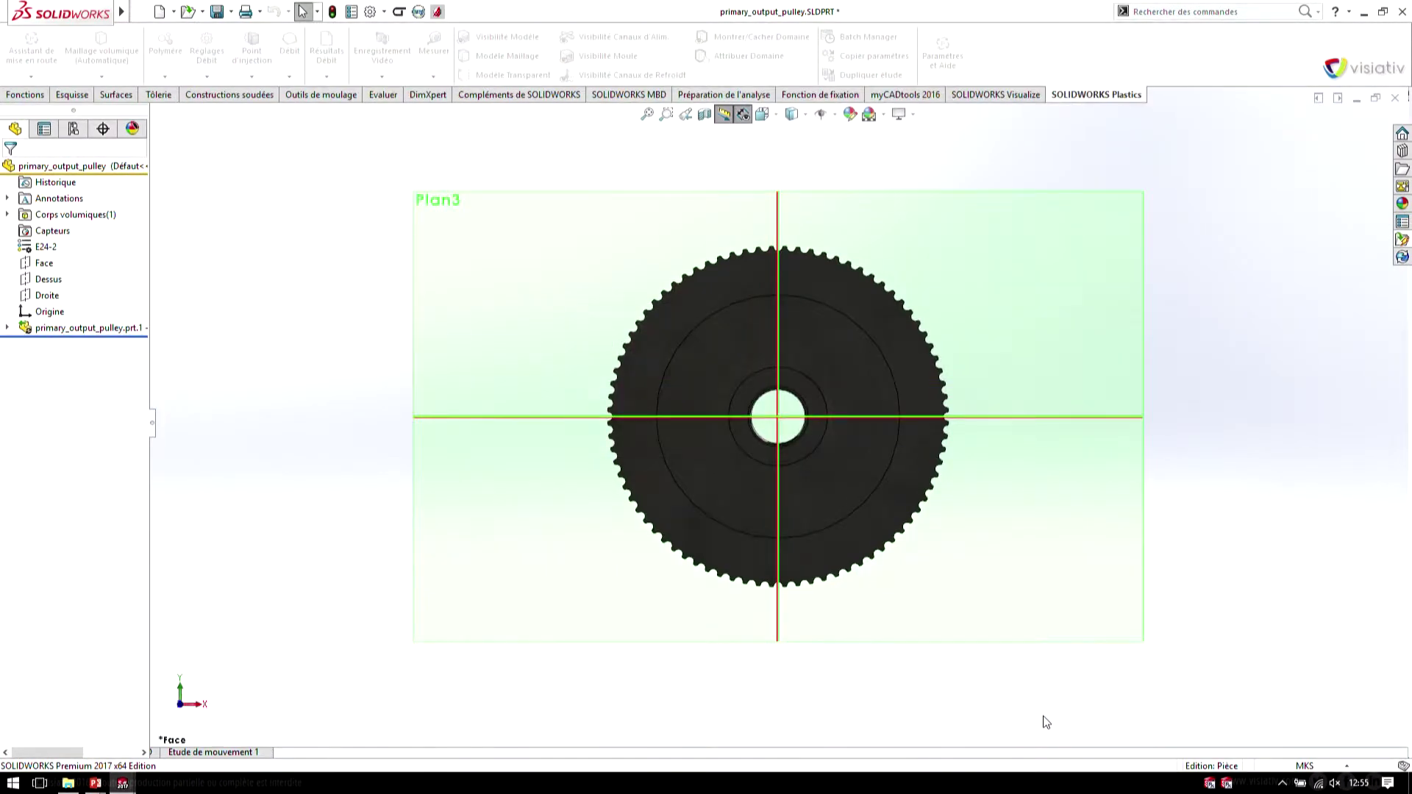
middle_drag(1009, 451, 954, 495)
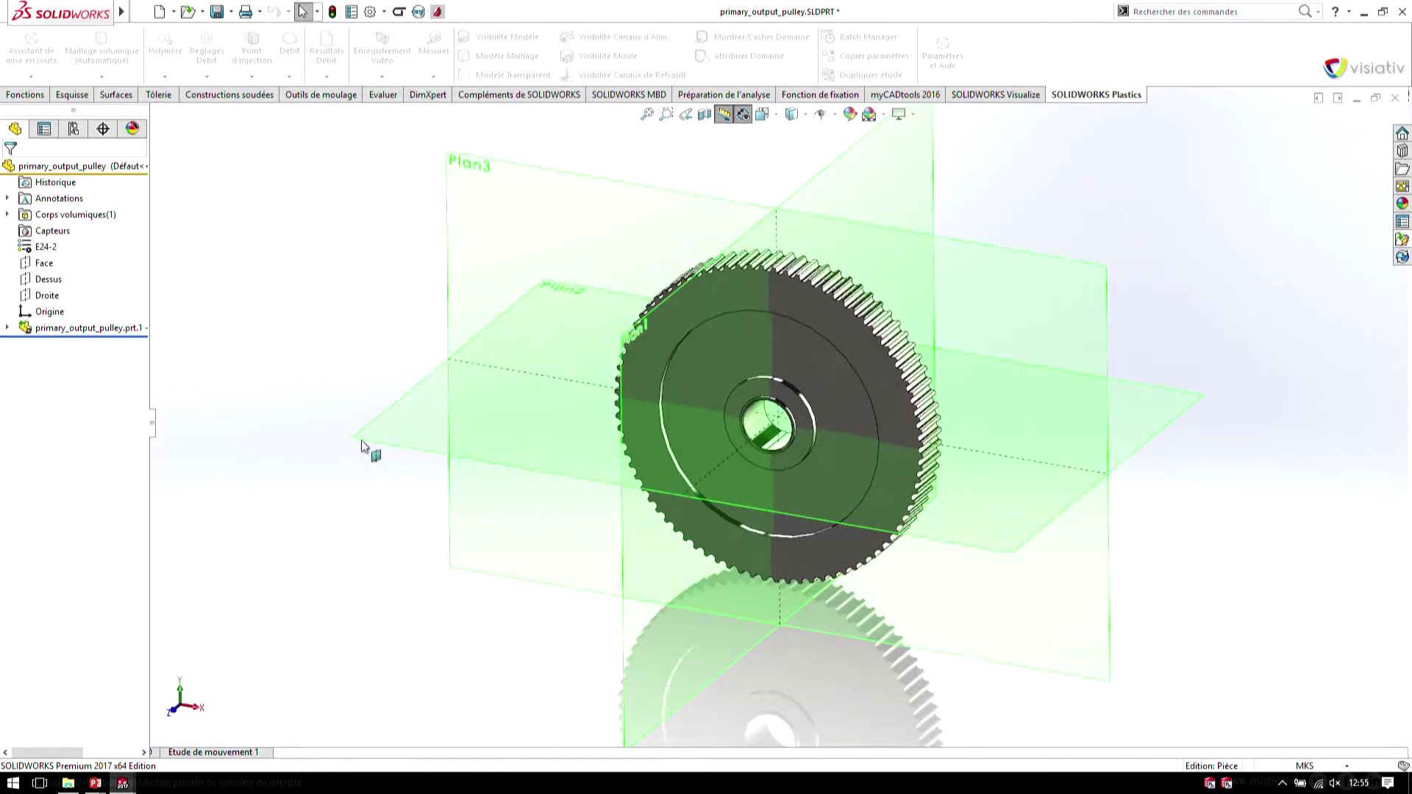
click(7, 328)
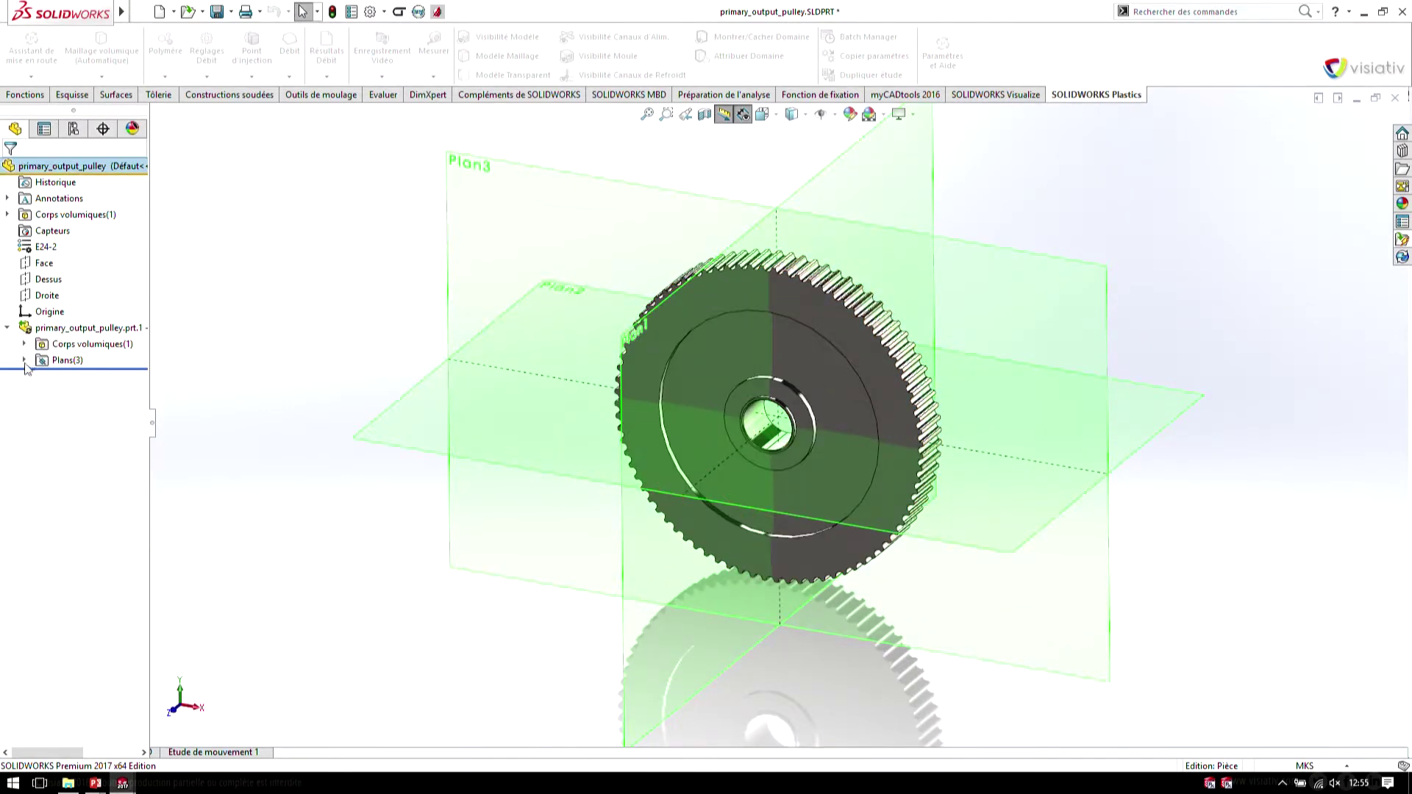
click(25, 344)
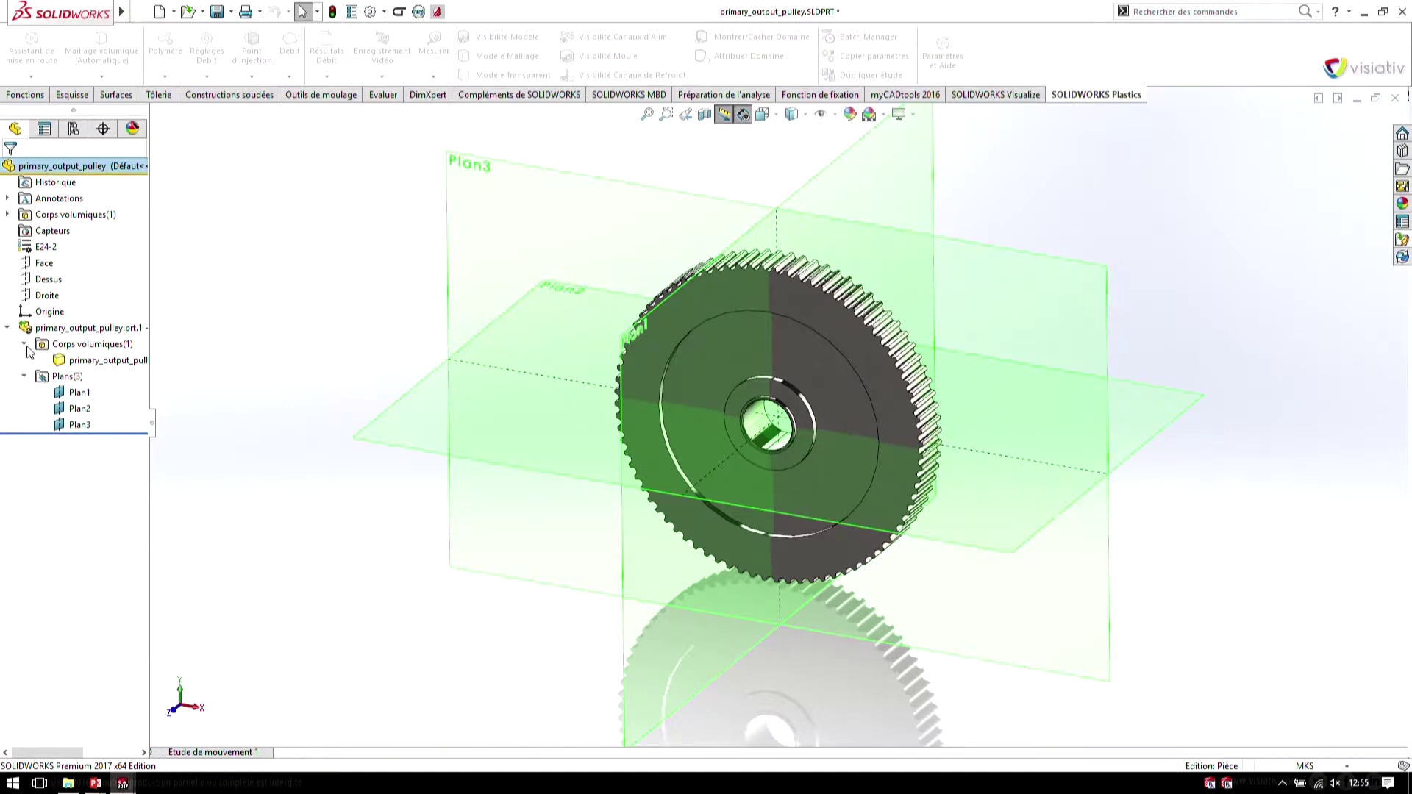
- Hide the planes and add a Gears and Sprockets Curved Slot on the pulley's circular edge
click(297, 317)
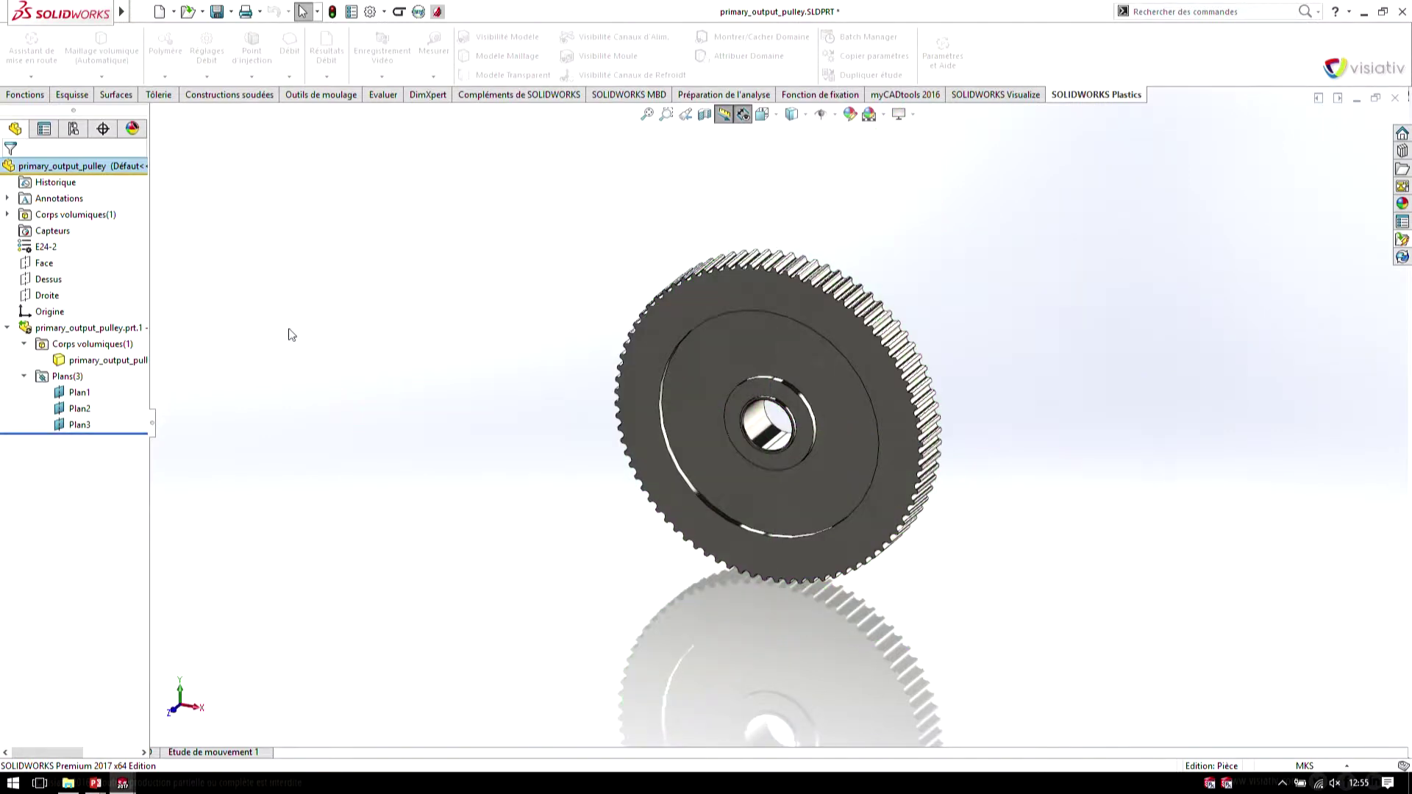
scroll(899, 440, down, 2)
scroll(927, 436, down, 2)
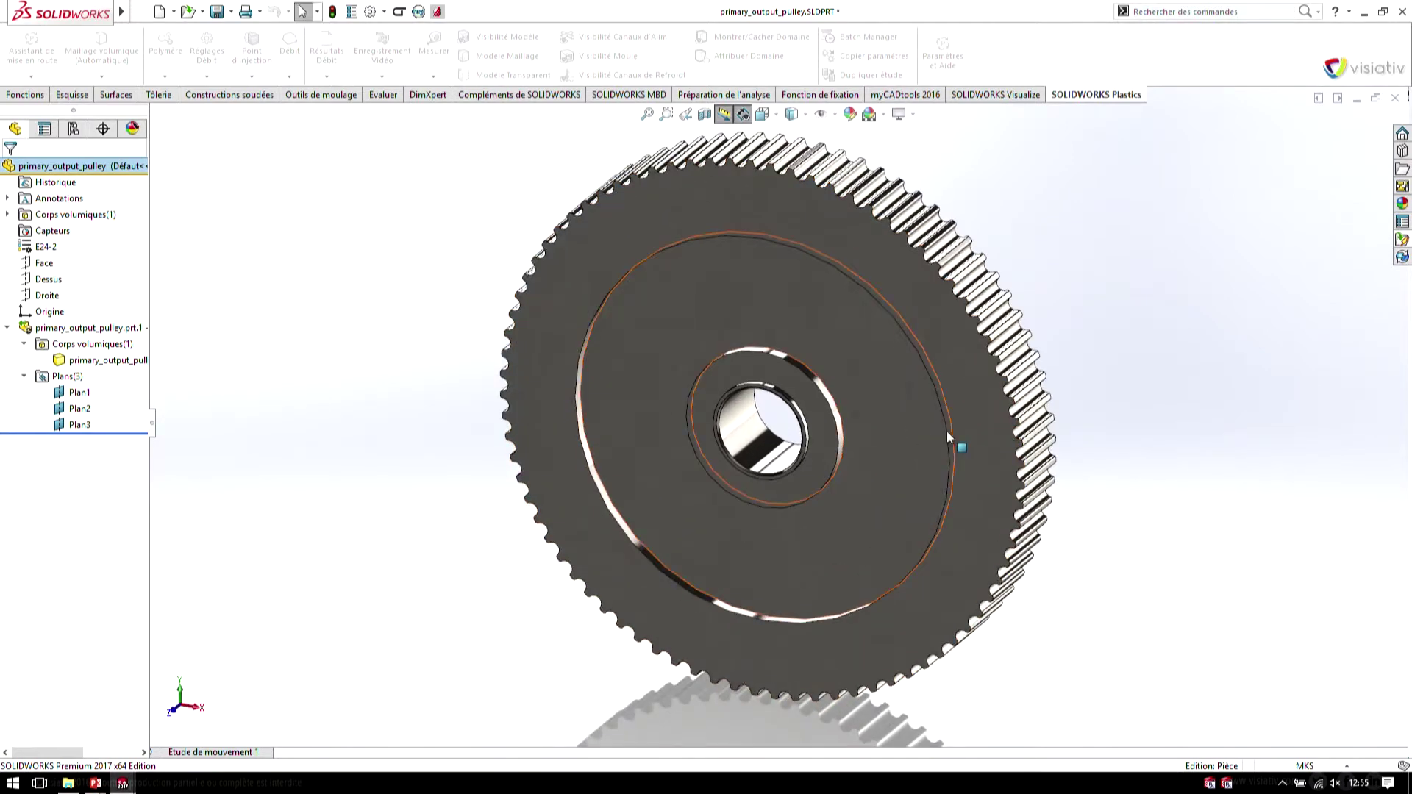
scroll(946, 431, down, 2)
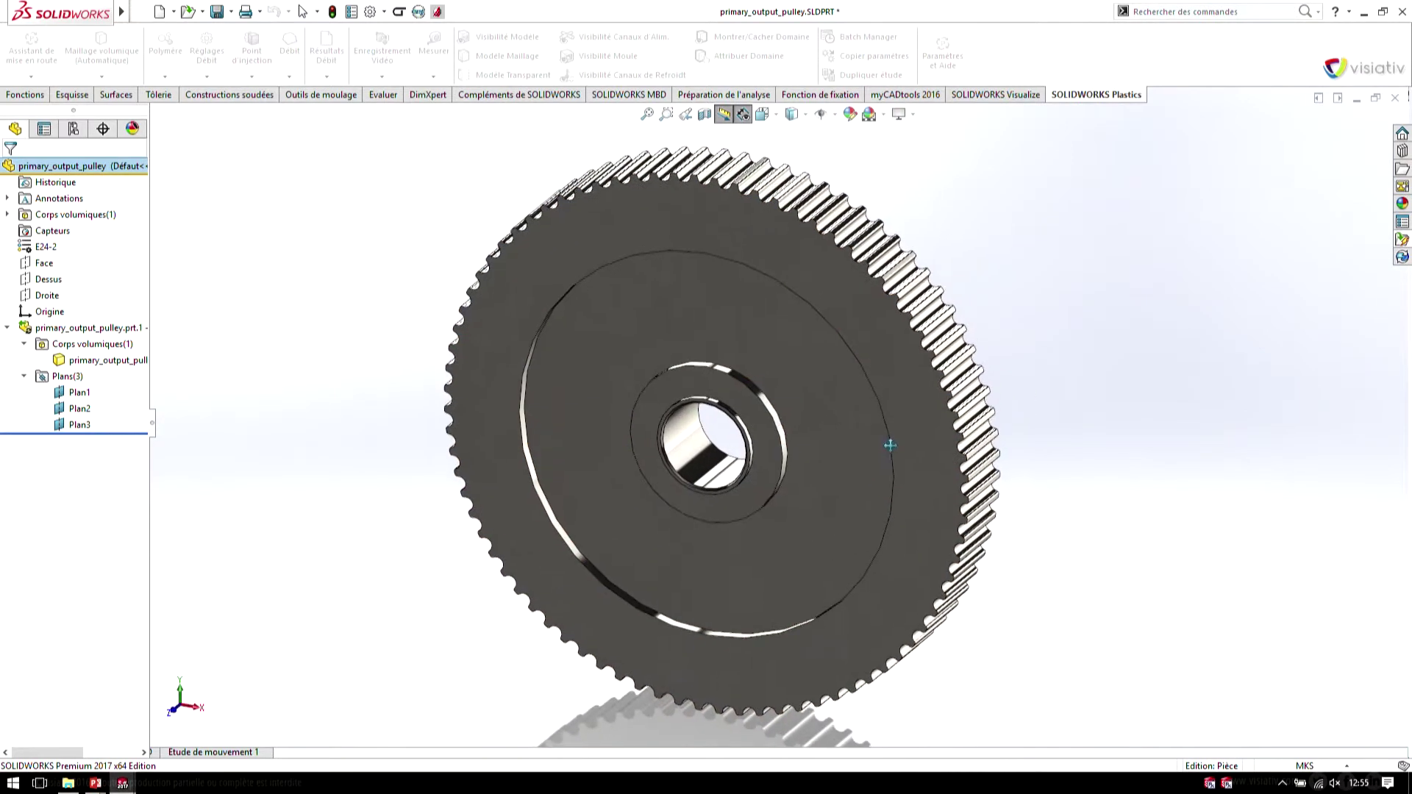
click(1402, 152)
click(1150, 206)
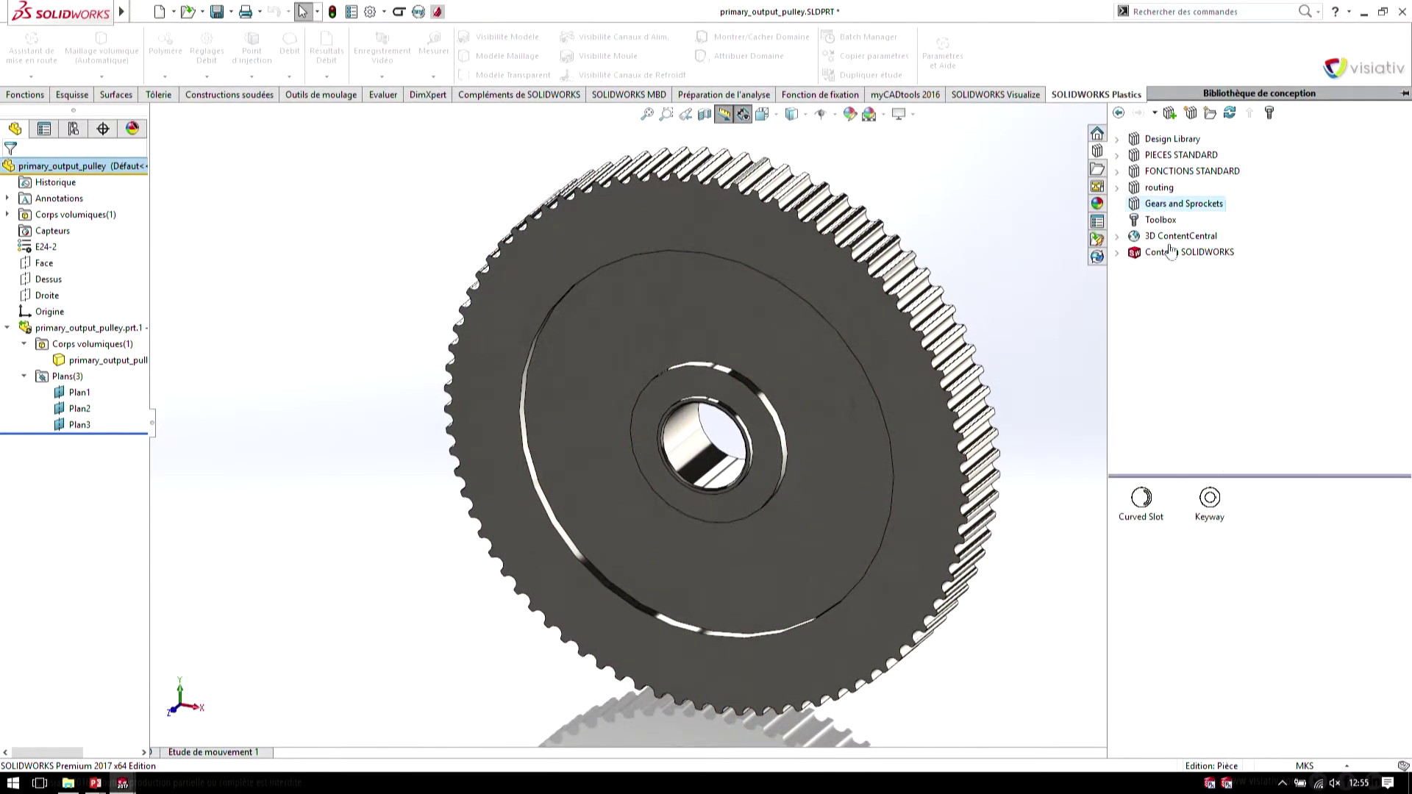
drag(1151, 506, 833, 510)
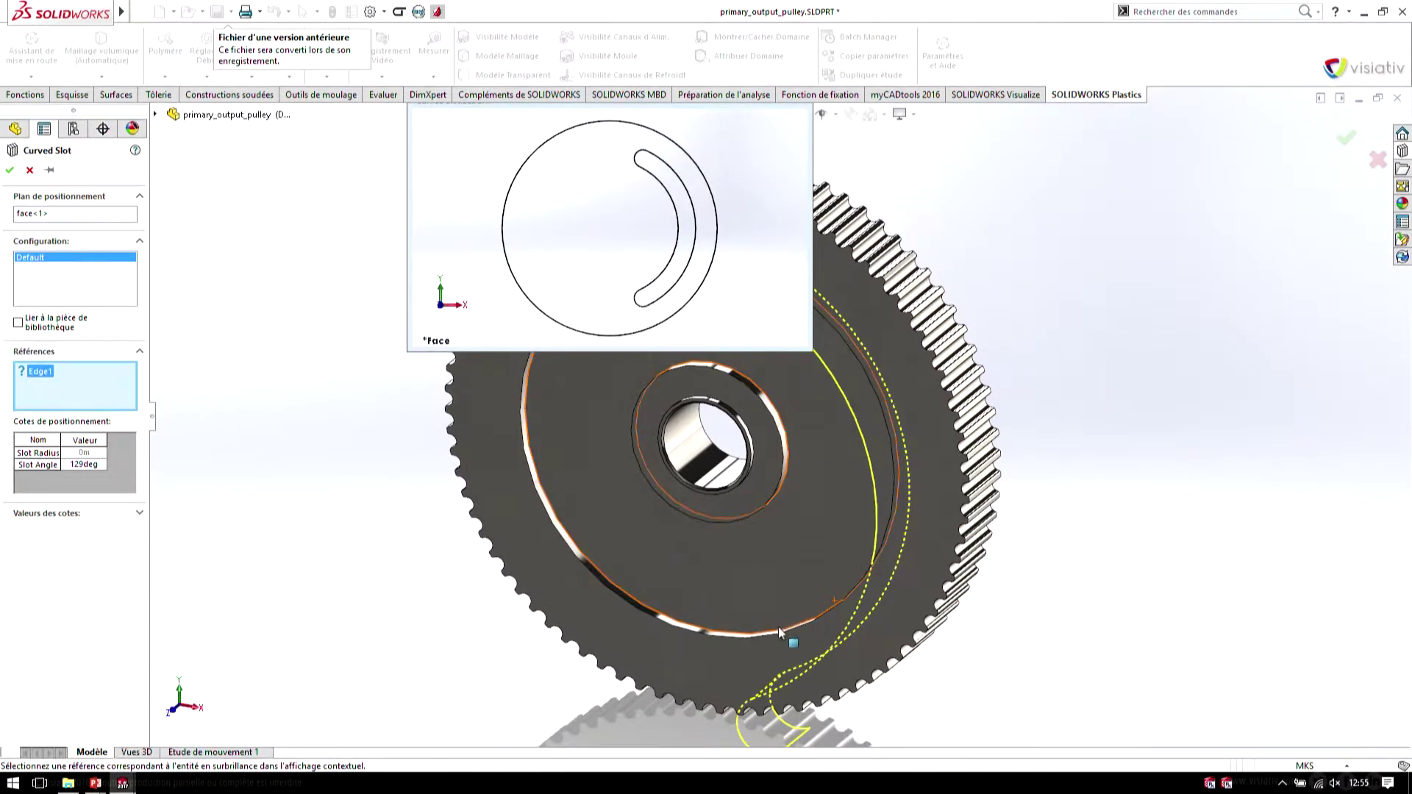
click(780, 629)
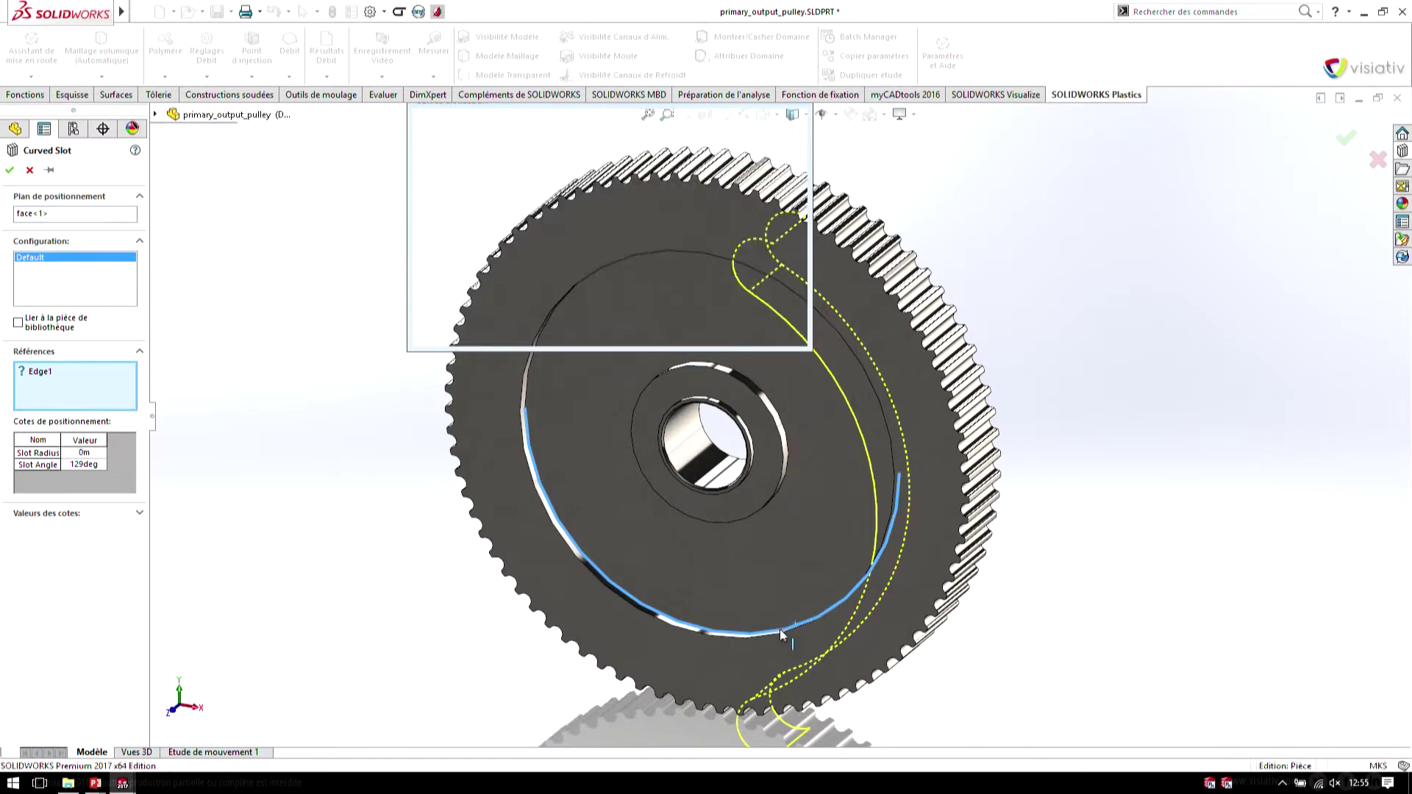
right_click(1111, 408)
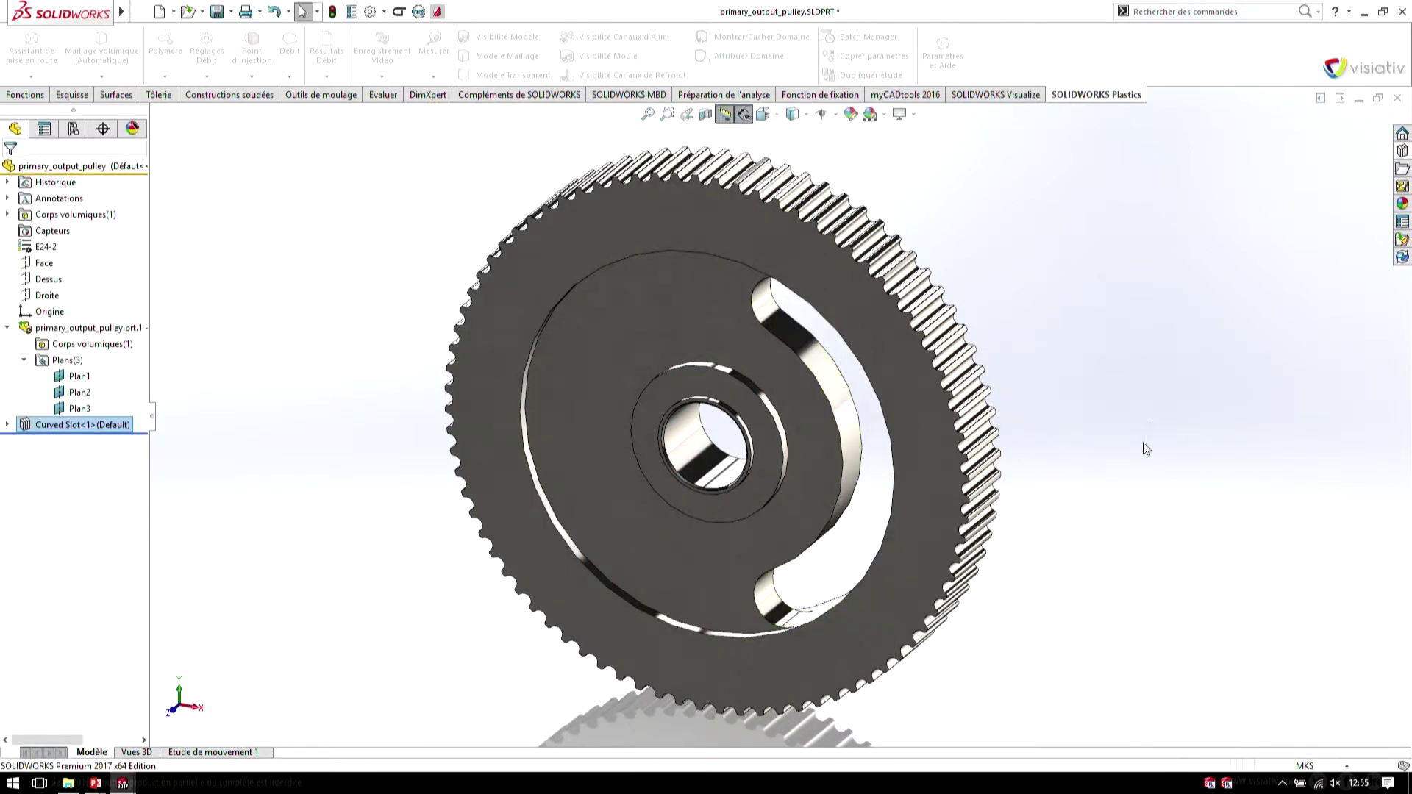
- Add a Keyway library feature referenced to the pulley's bore edge
click(1403, 151)
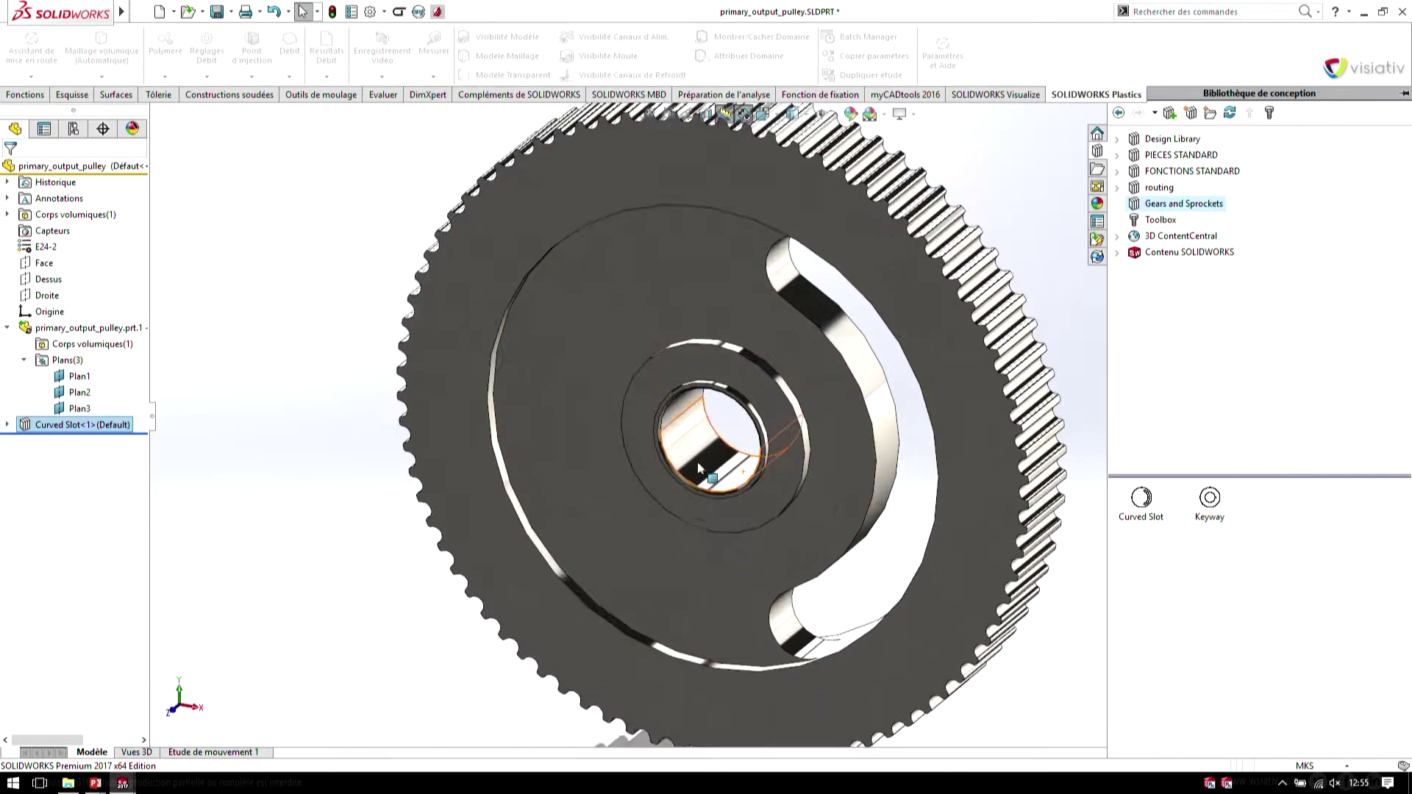
drag(1210, 500, 713, 325)
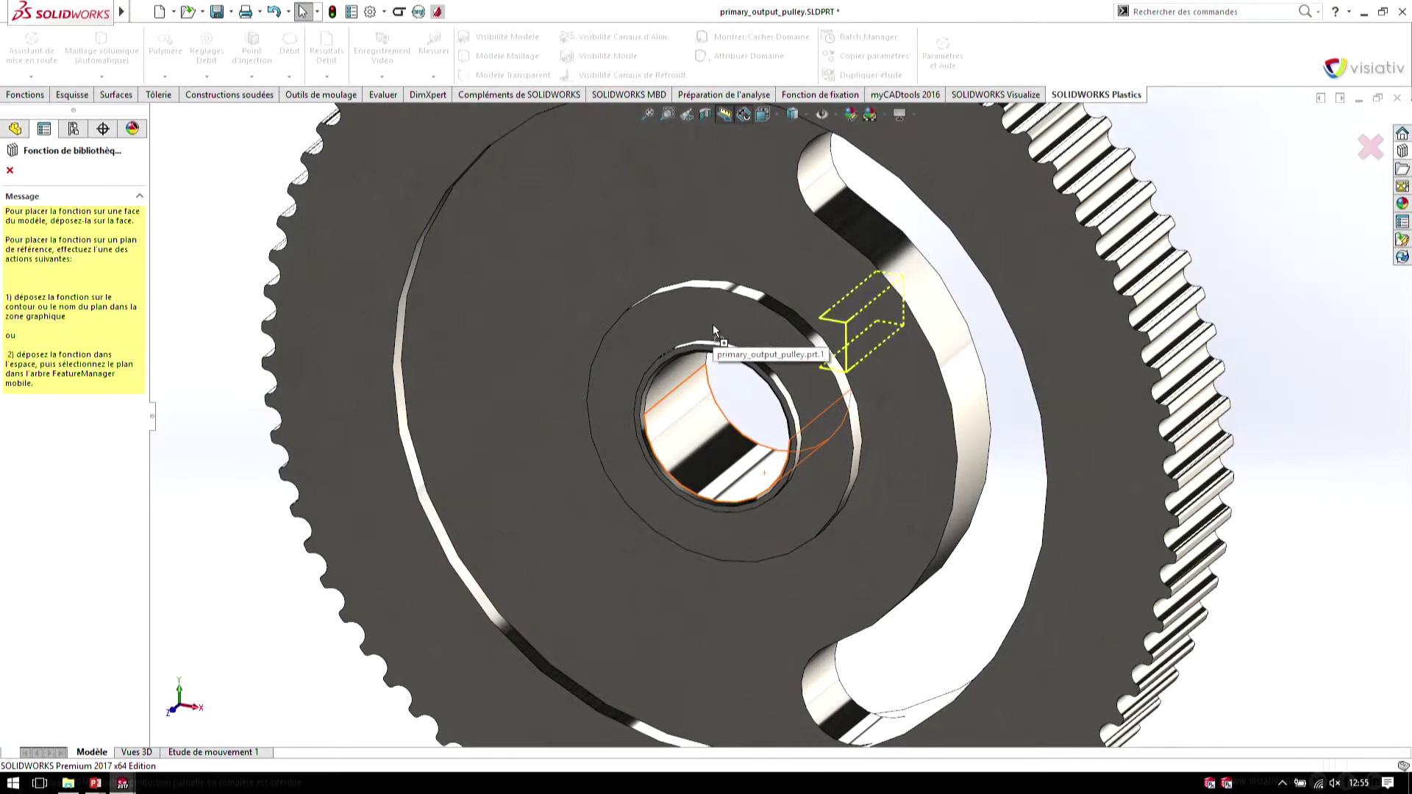
scroll(708, 345, down, 3)
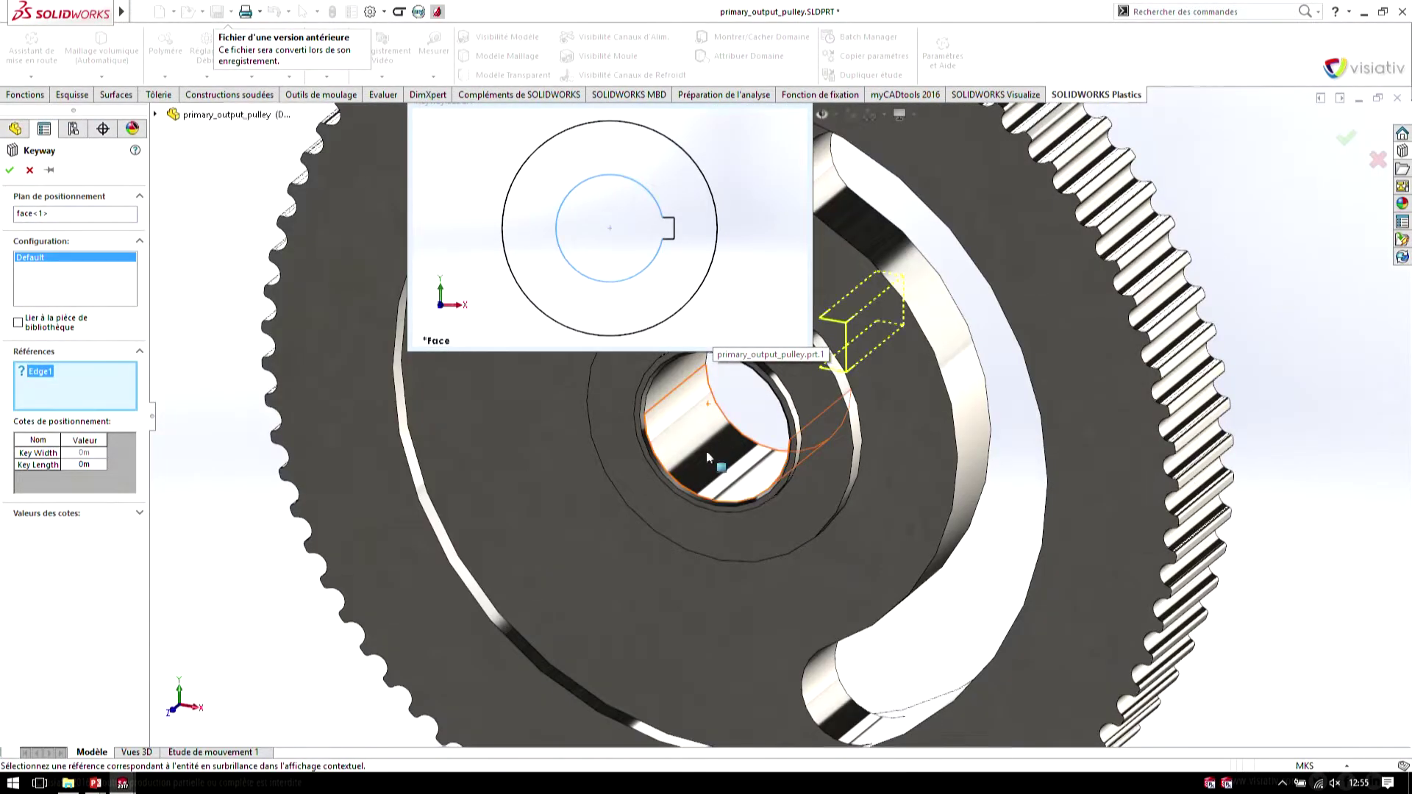
scroll(691, 545, down, 5)
click(692, 557)
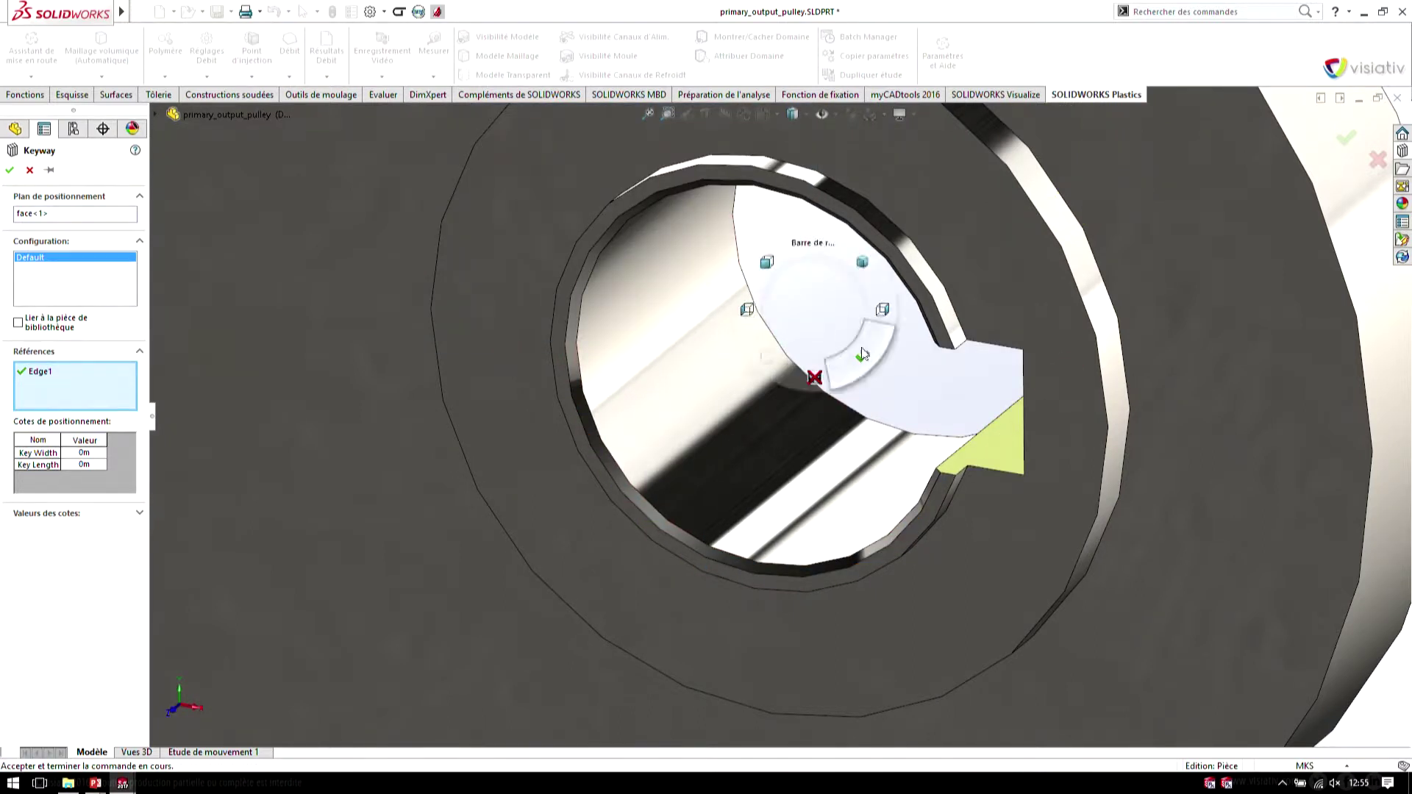
key(Return)
key(f)
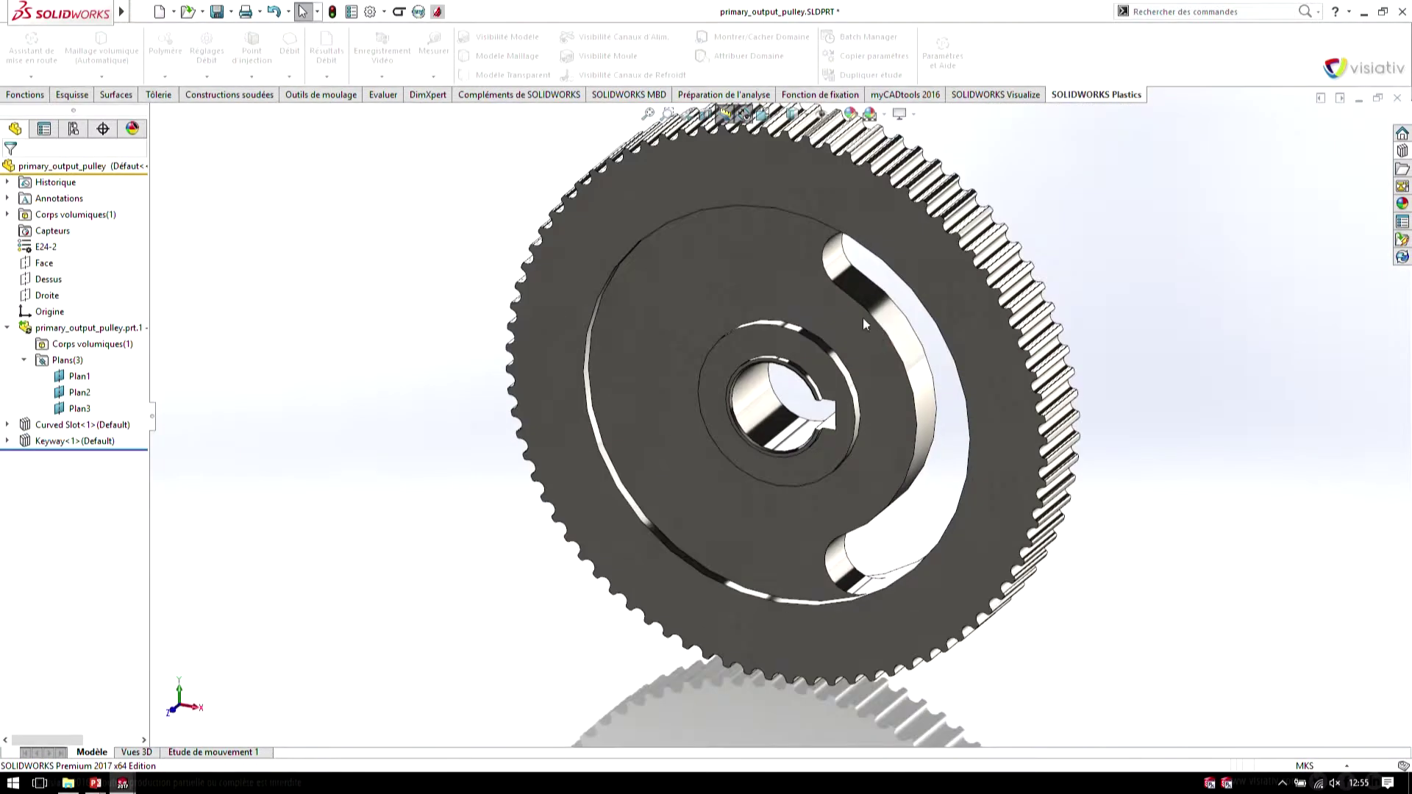
key(ctrl+Tab)
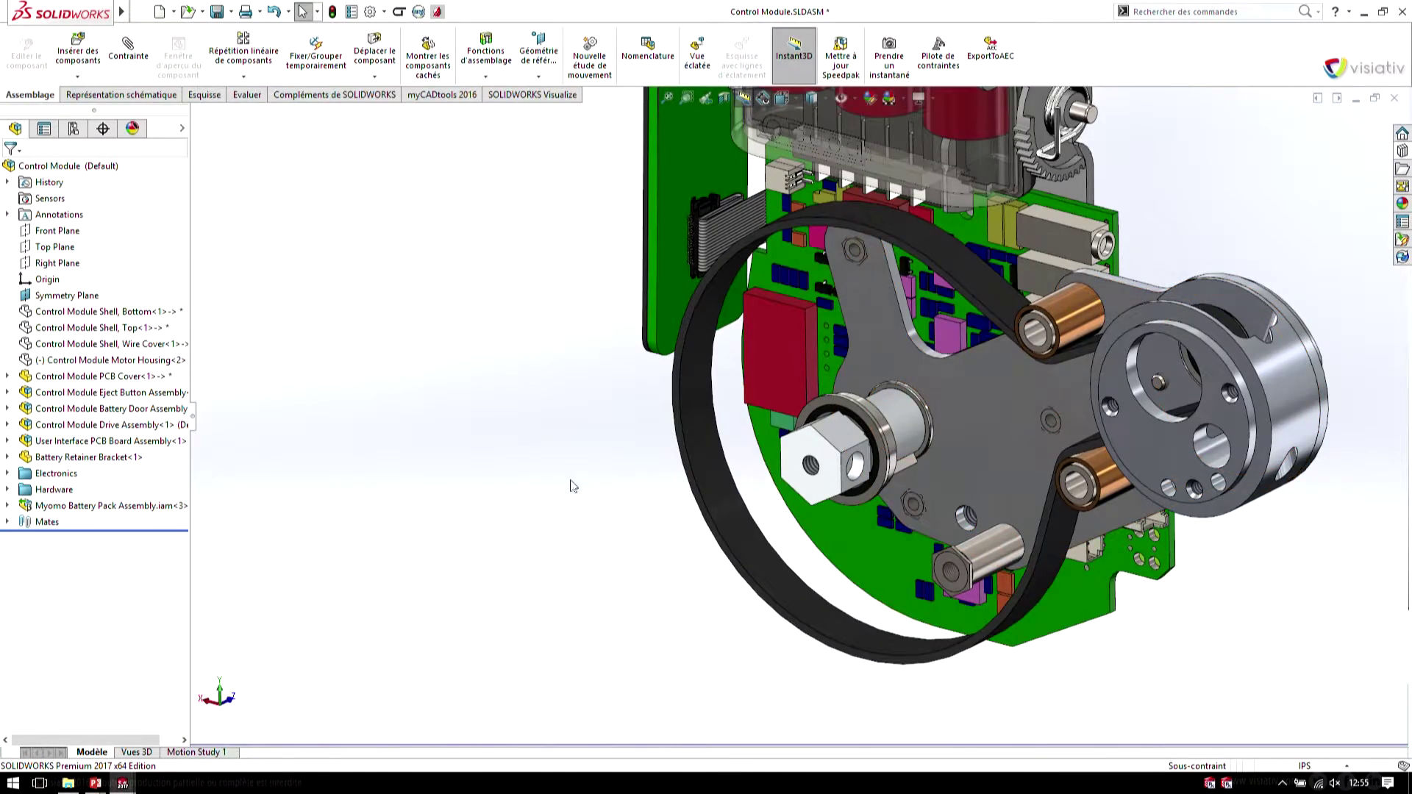
- Start inserting a component into the assembly, then cancel the file browser
click(582, 373)
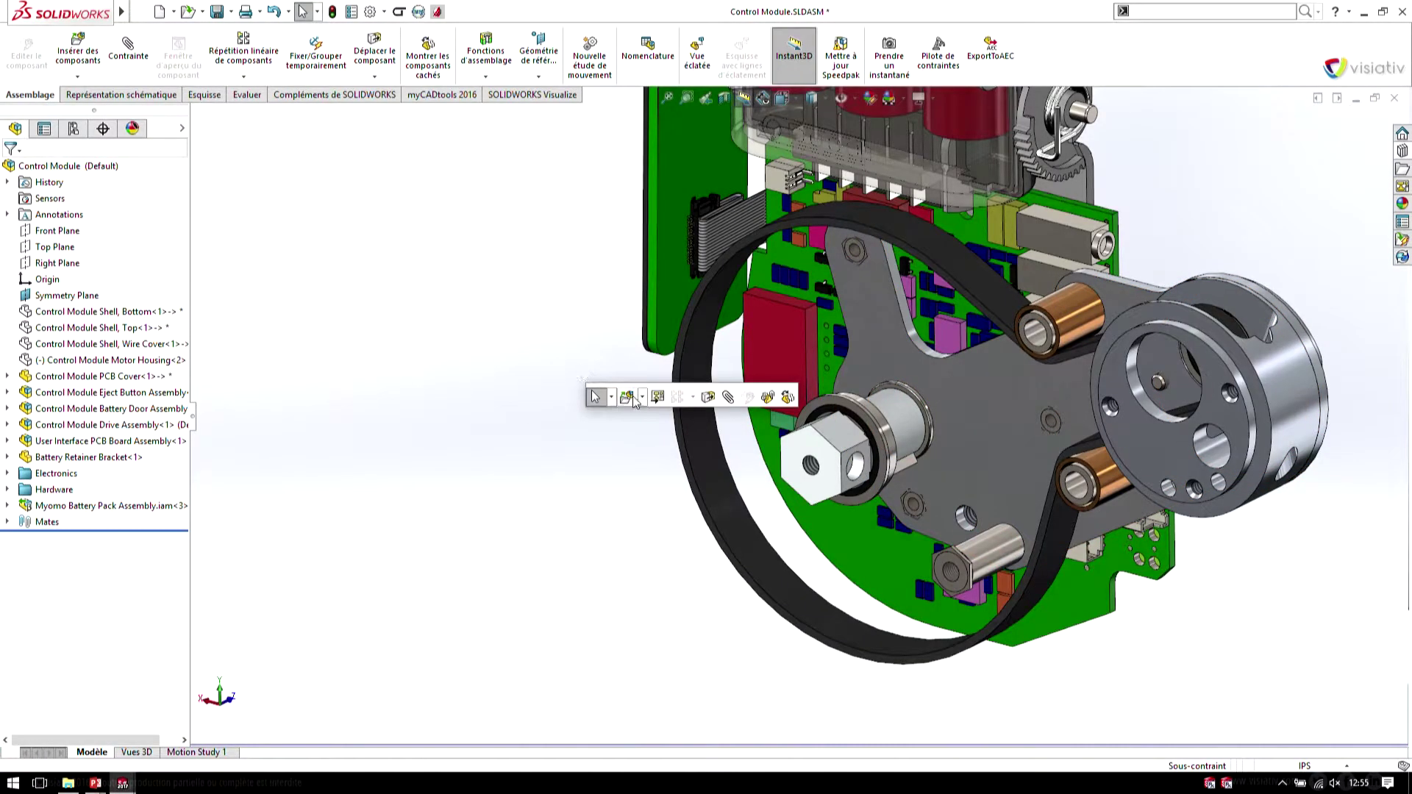
click(634, 399)
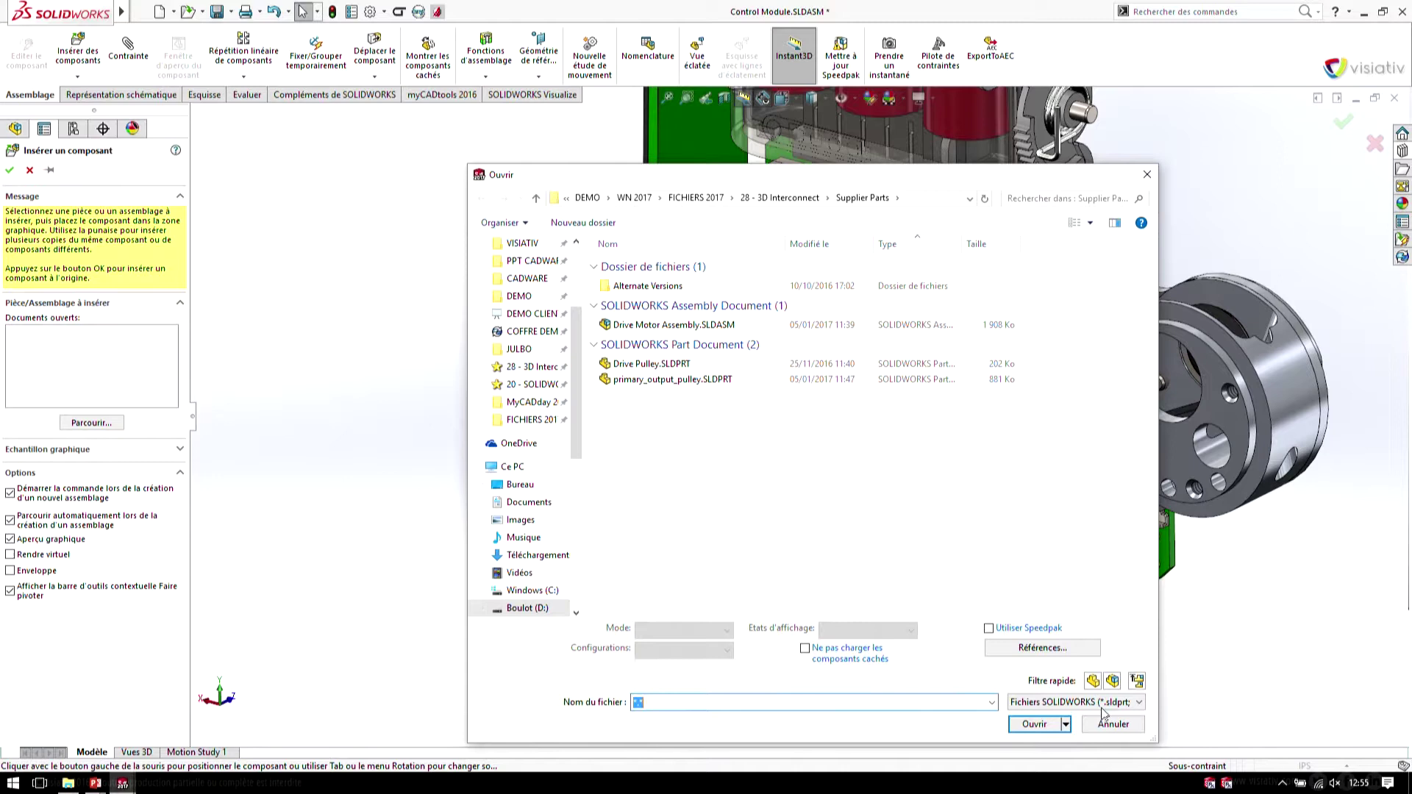
click(1109, 724)
click(91, 423)
key(Escape)
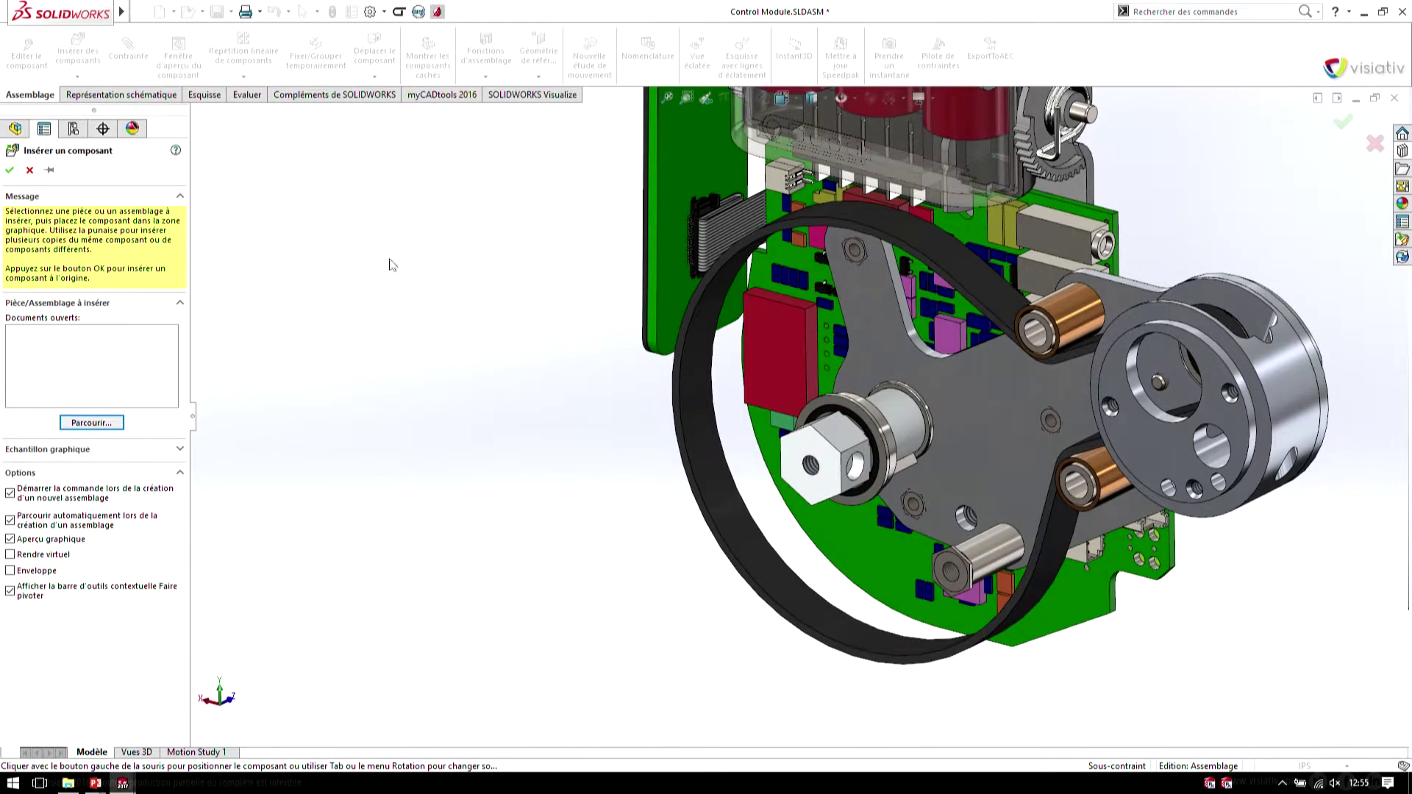
click(29, 172)
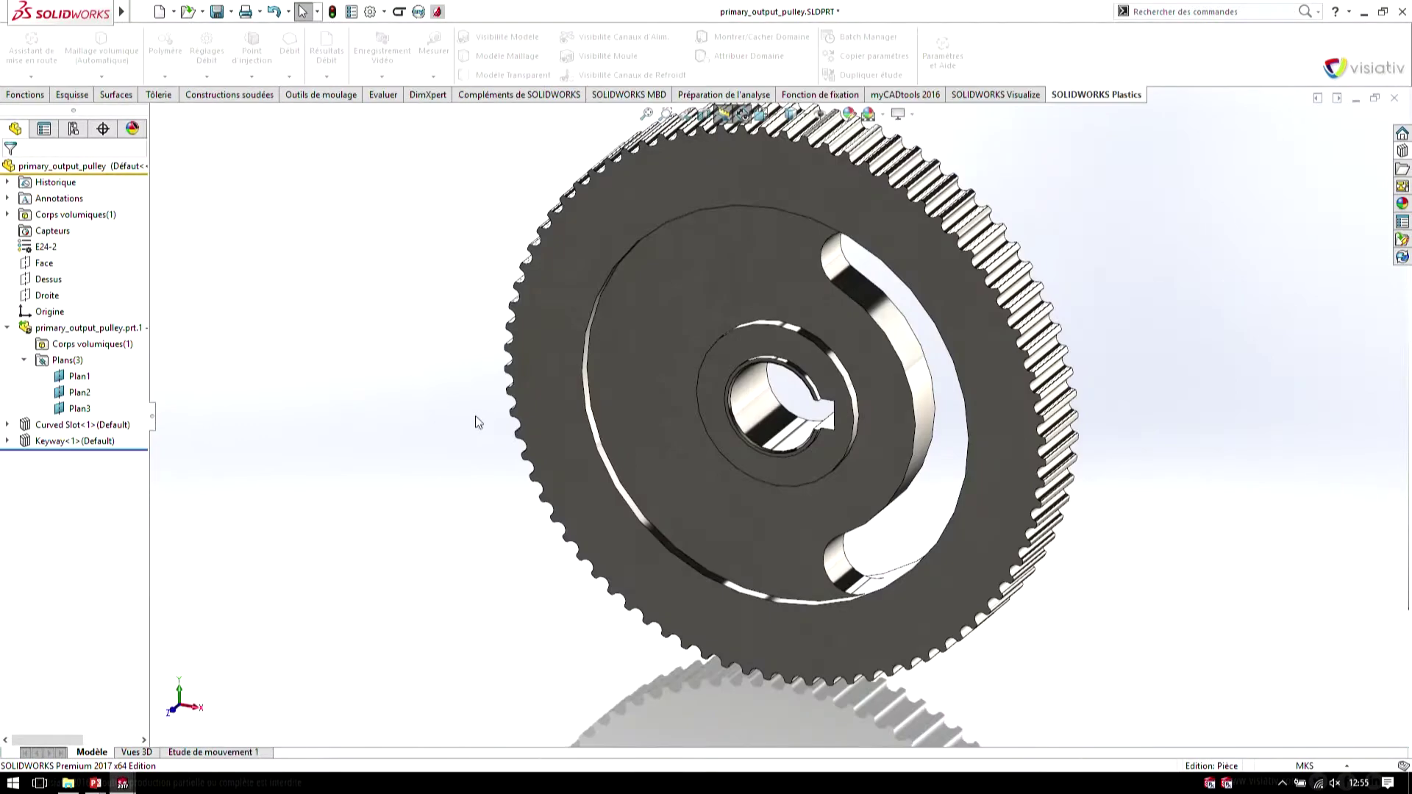
- Save the pulley as primary_output_pulley.SLDPRT in Supplier Parts, replacing the existing file
key(ctrl+shift+s)
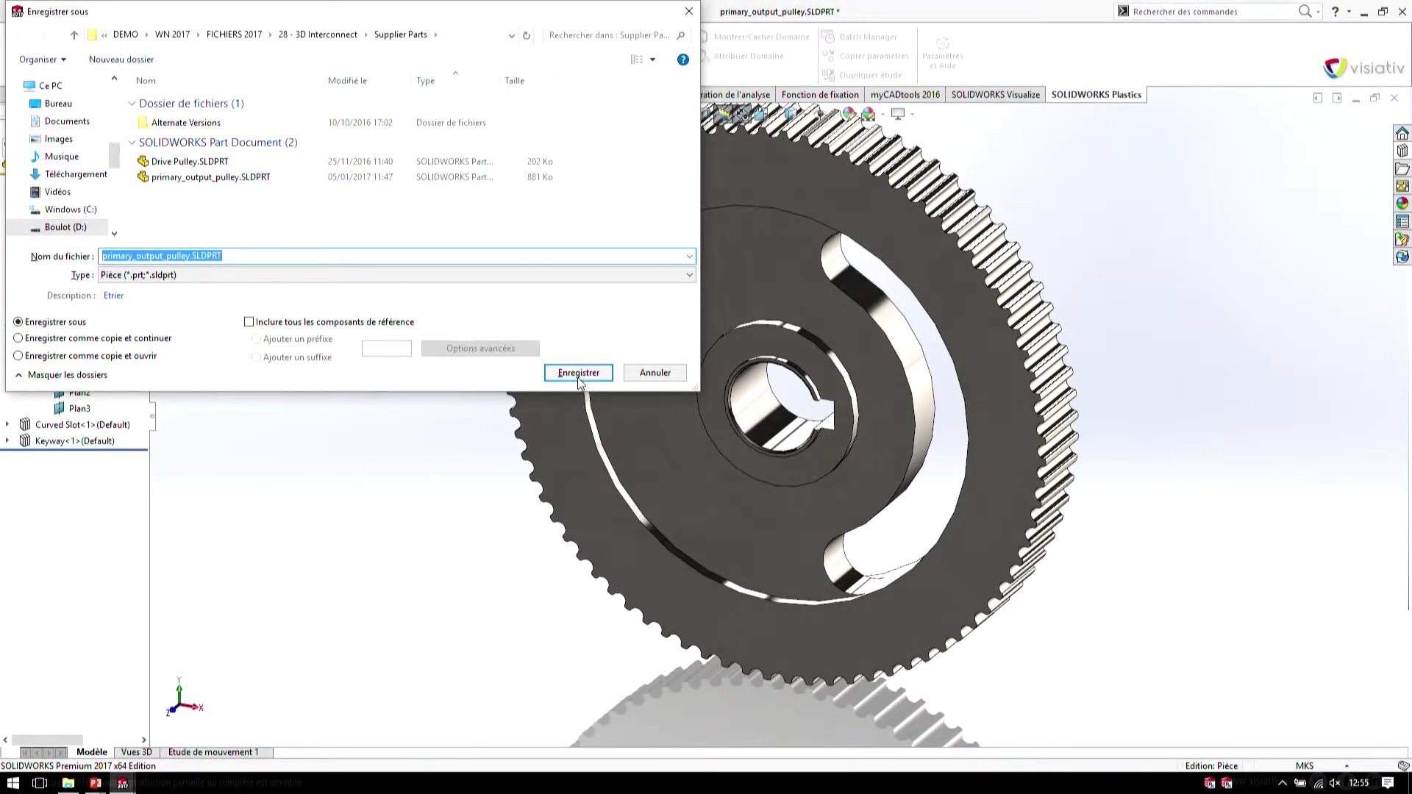
click(581, 373)
click(739, 395)
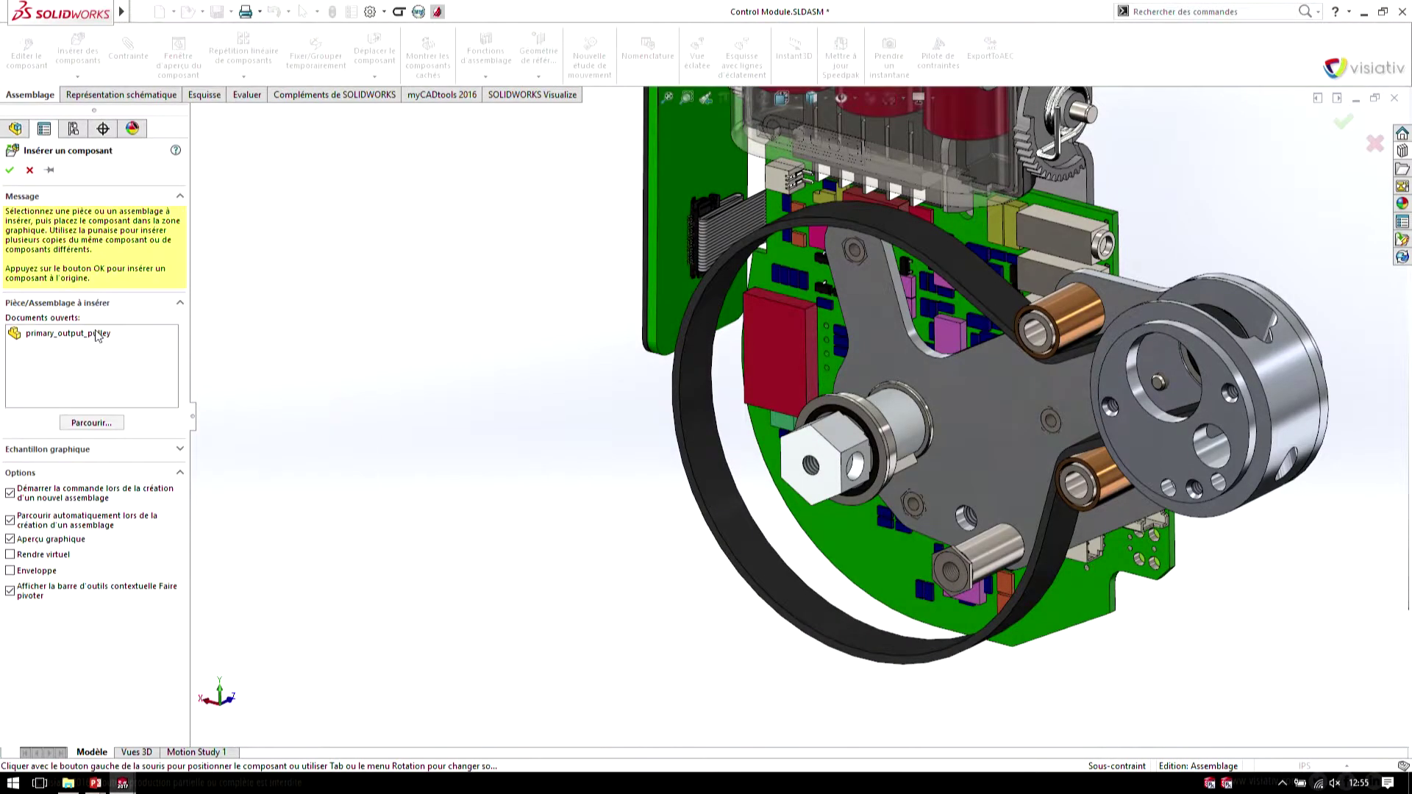
- Insert the primary output pulley and mate it coaxially onto the output shaft
click(98, 334)
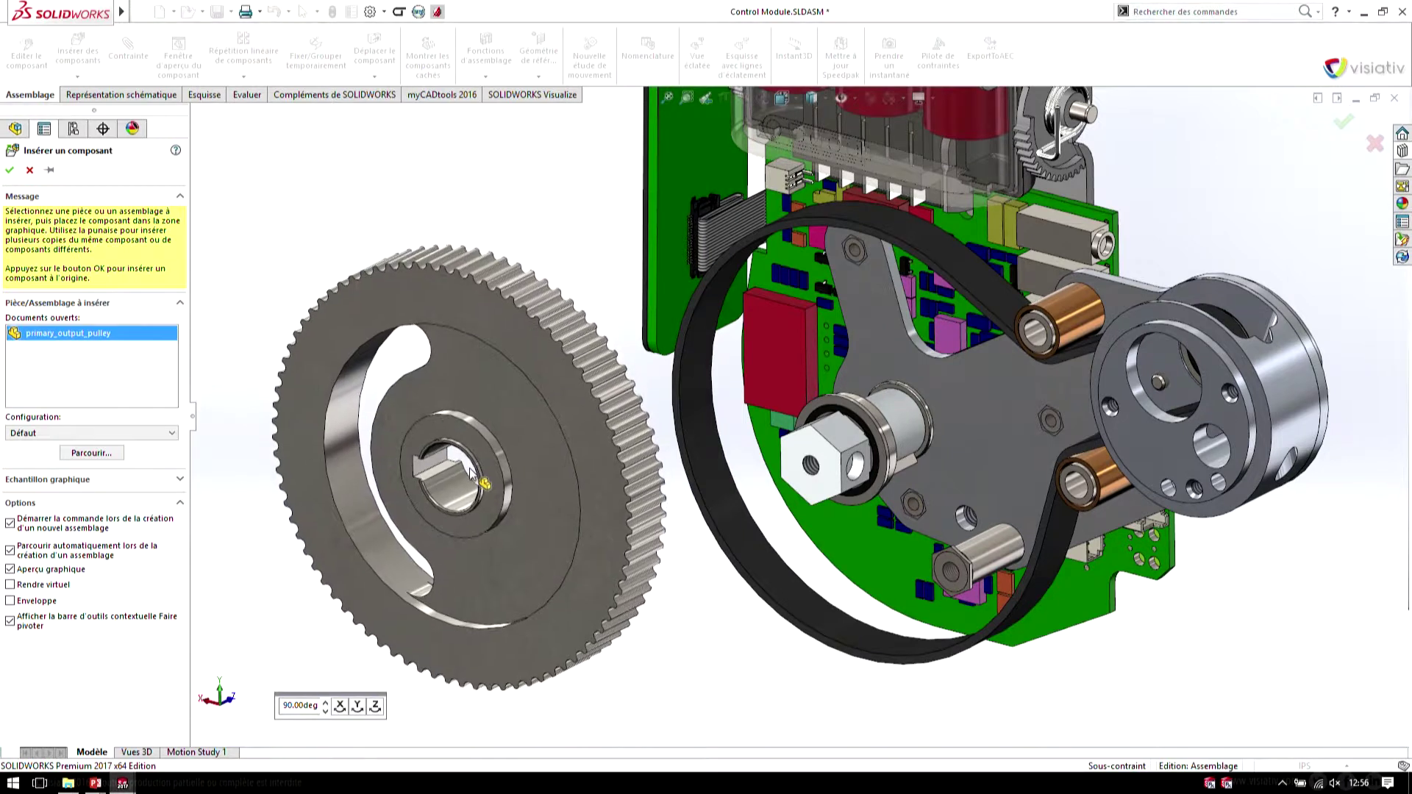
click(469, 474)
alt+drag(462, 492, 897, 425)
click(1082, 445)
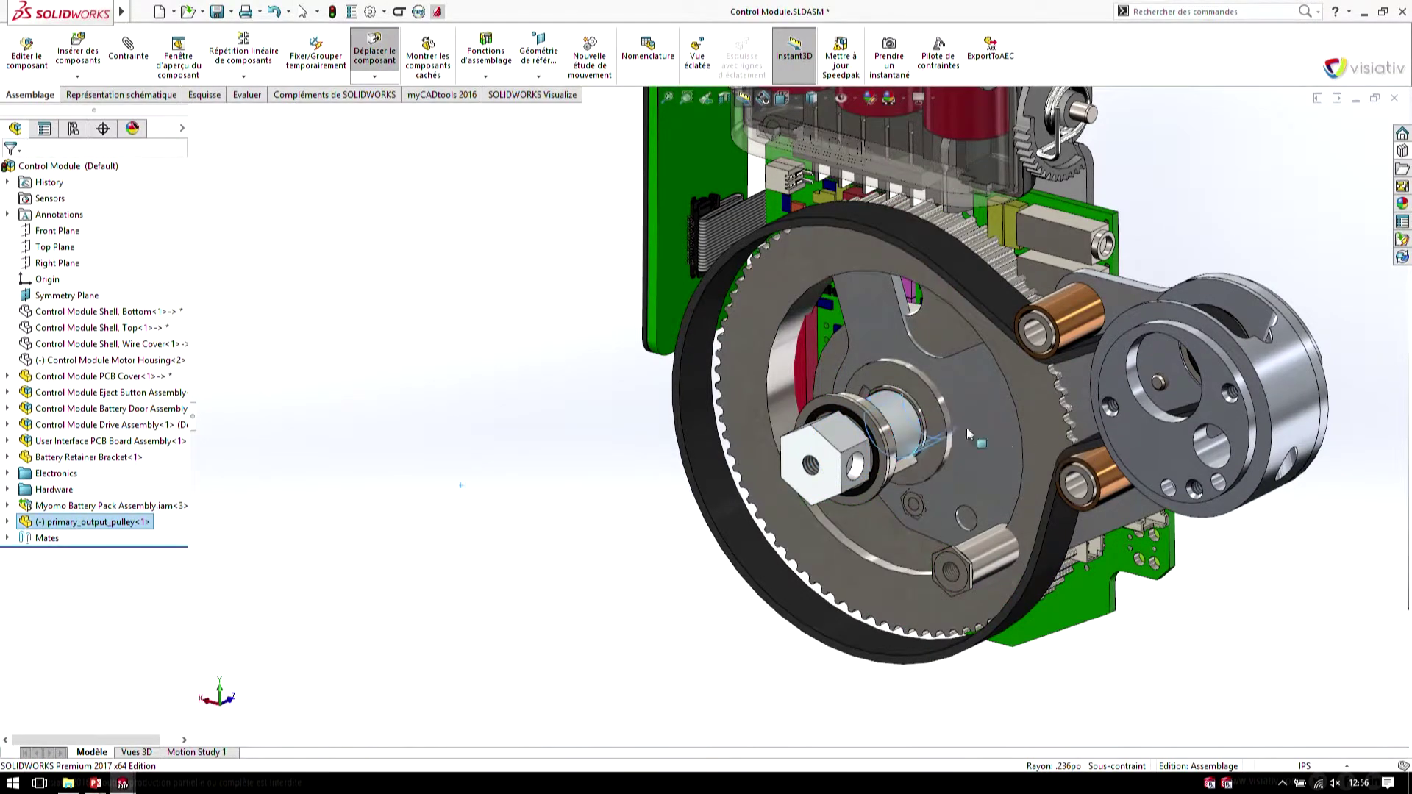
- Slide the pulley along the shaft until it sits flush against the hub collar
alt+drag(905, 456, 916, 509)
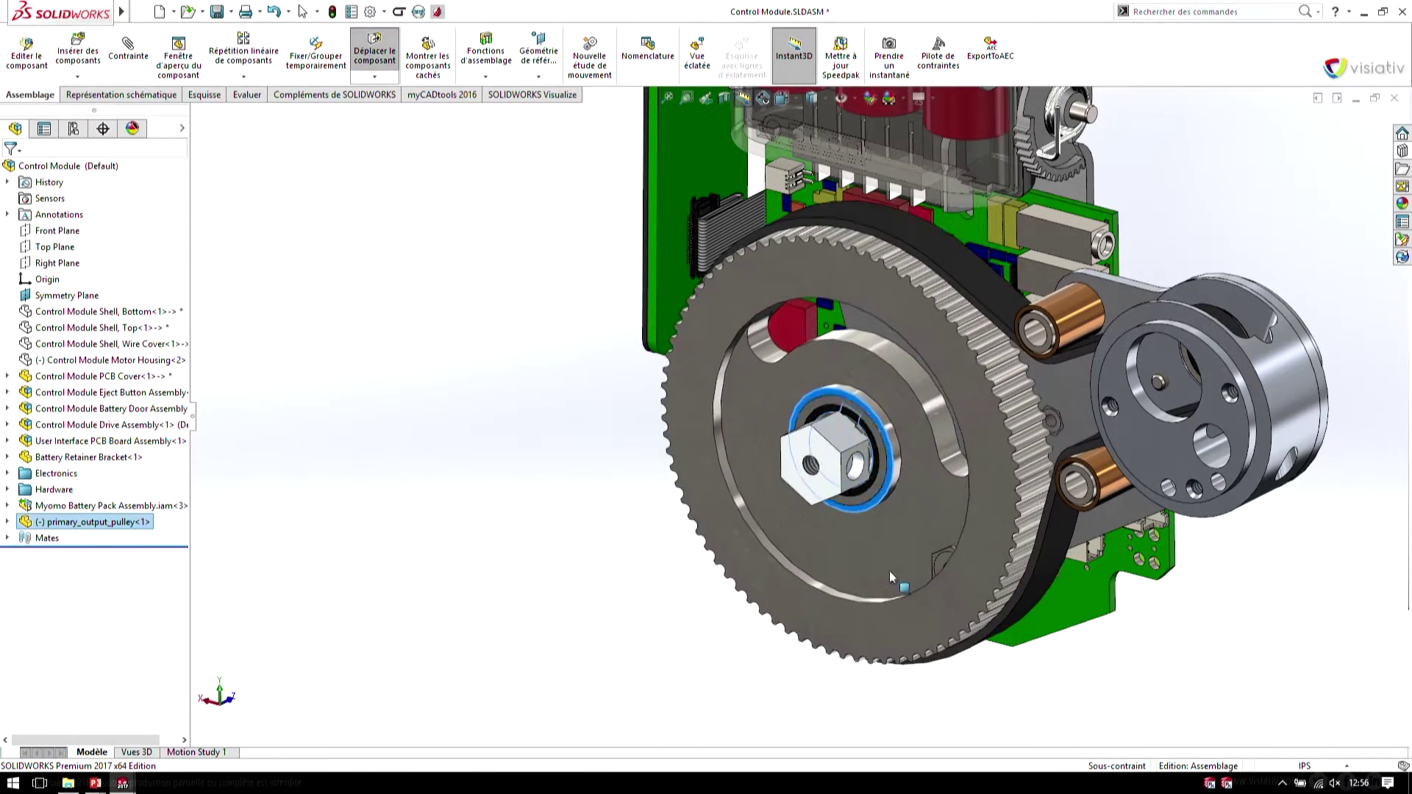
scroll(916, 509, down, 5)
alt+drag(875, 392, 898, 337)
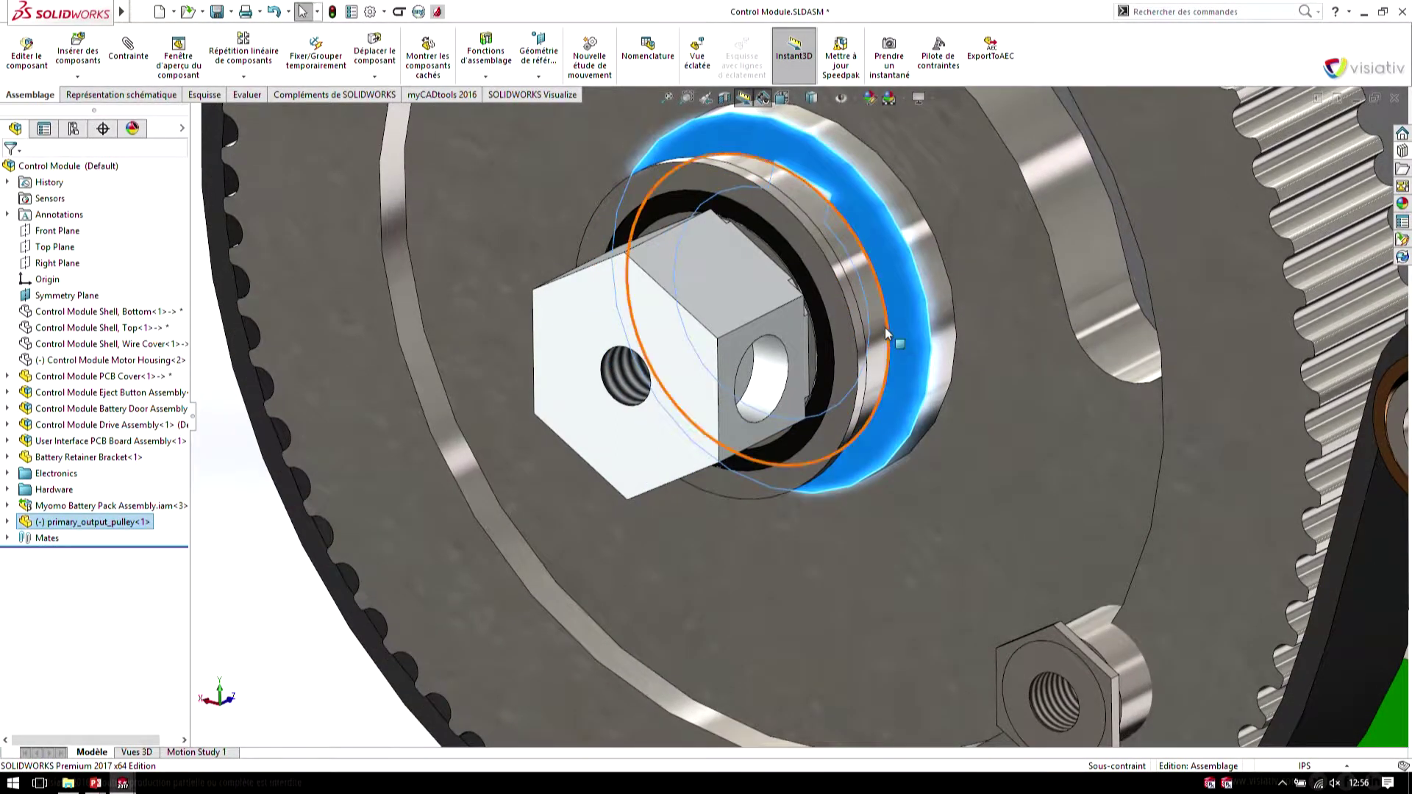
click(886, 329)
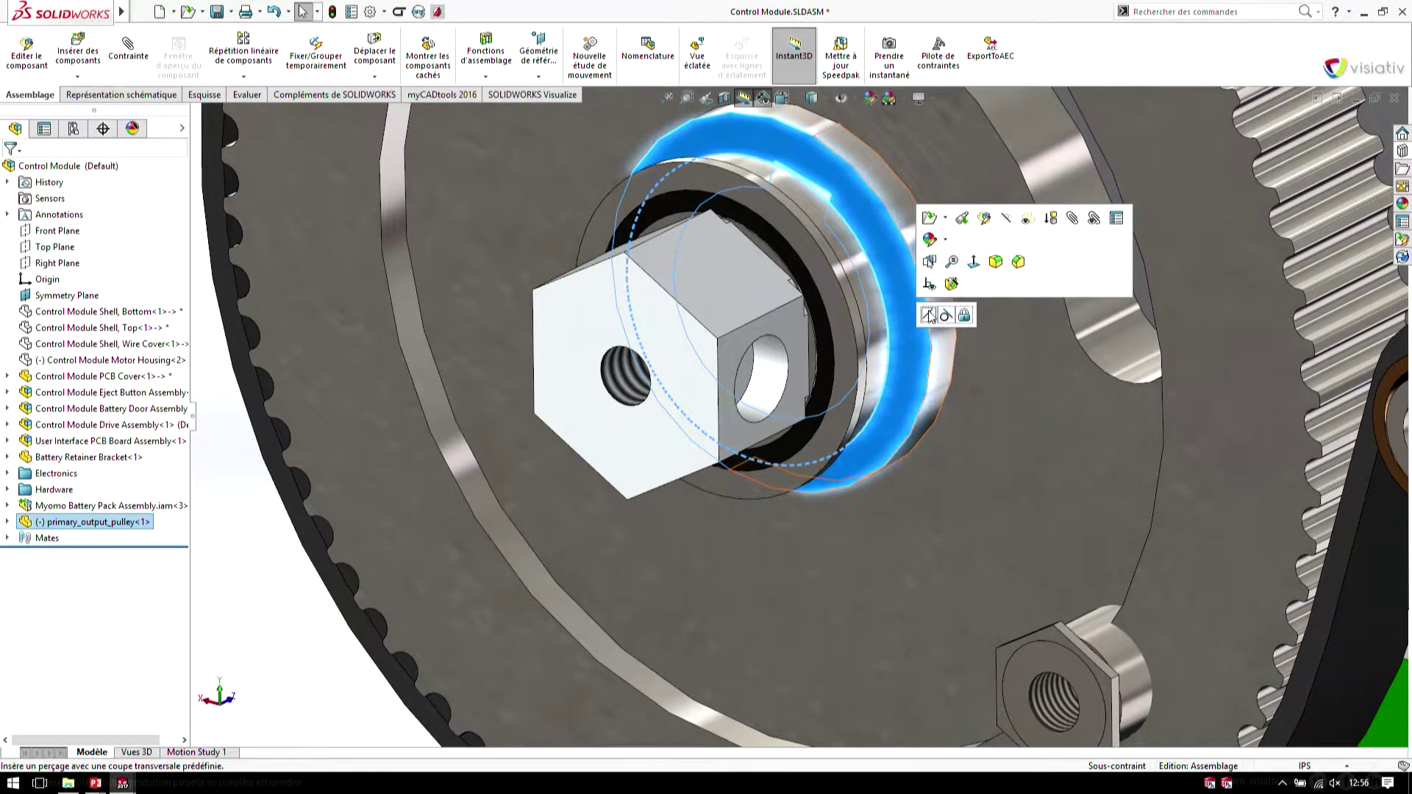
key(Escape)
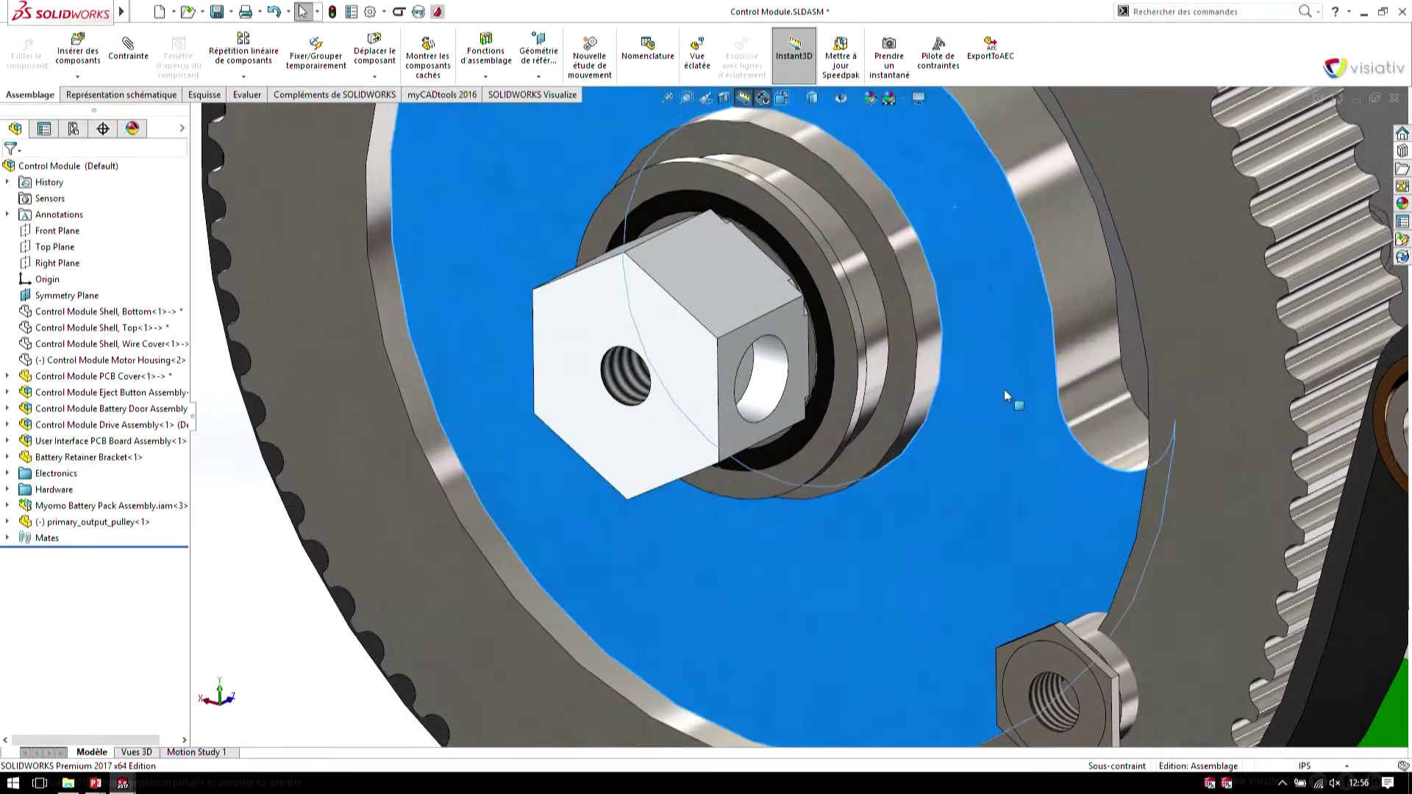
alt+drag(1004, 390, 1016, 572)
scroll(1070, 647, up, 2)
scroll(1070, 647, up, 2)
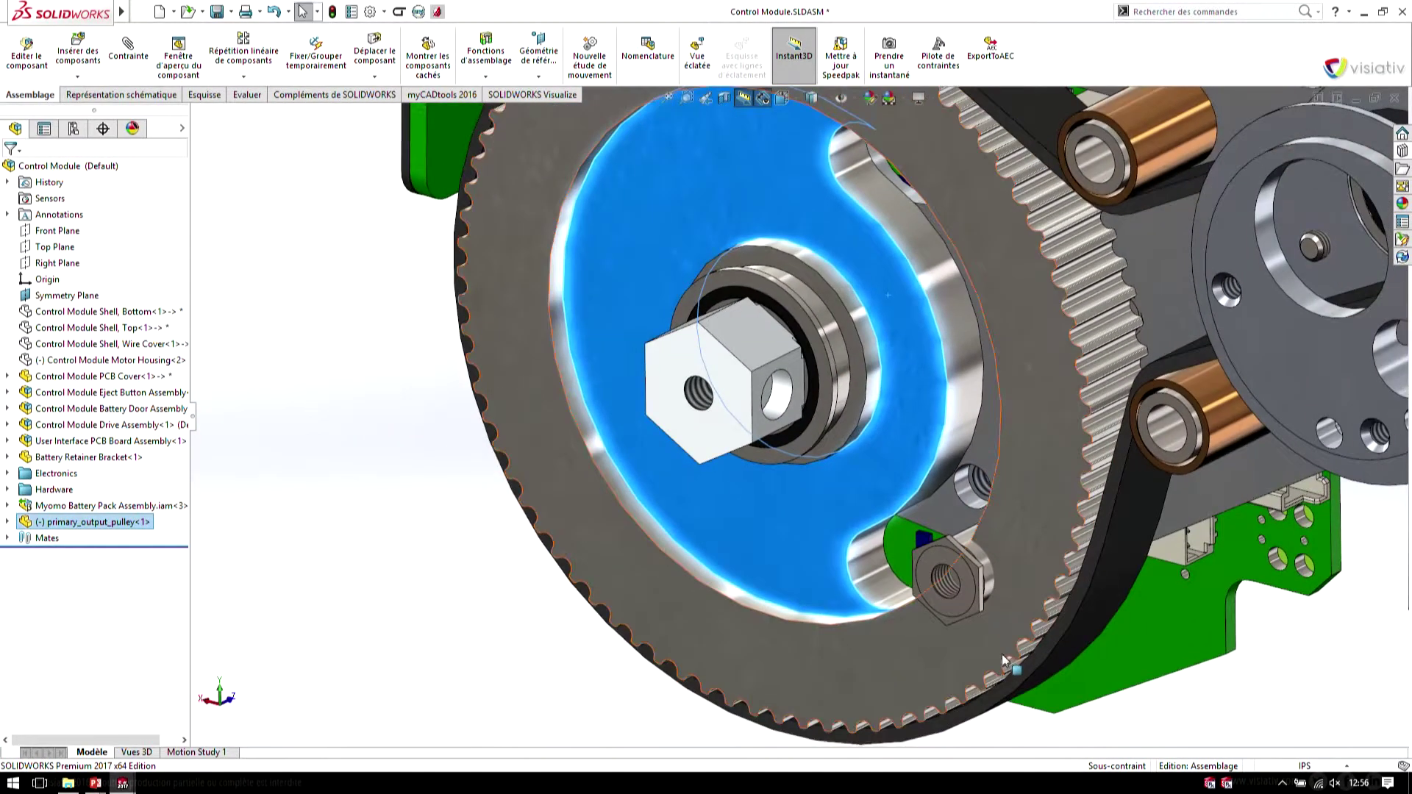
scroll(898, 513, up, 2)
scroll(897, 513, up, 1)
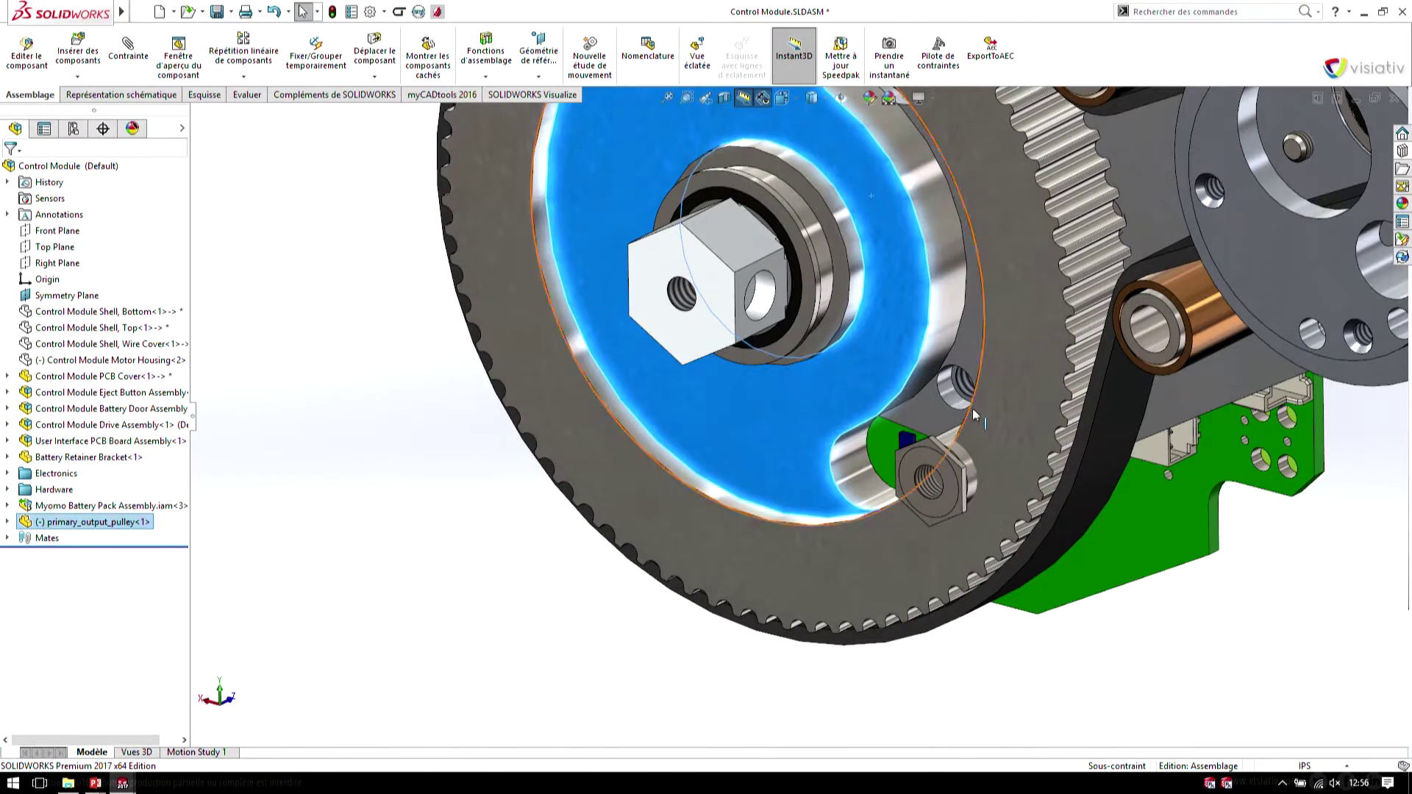
scroll(974, 457, up, 2)
scroll(662, 505, up, 2)
click(490, 486)
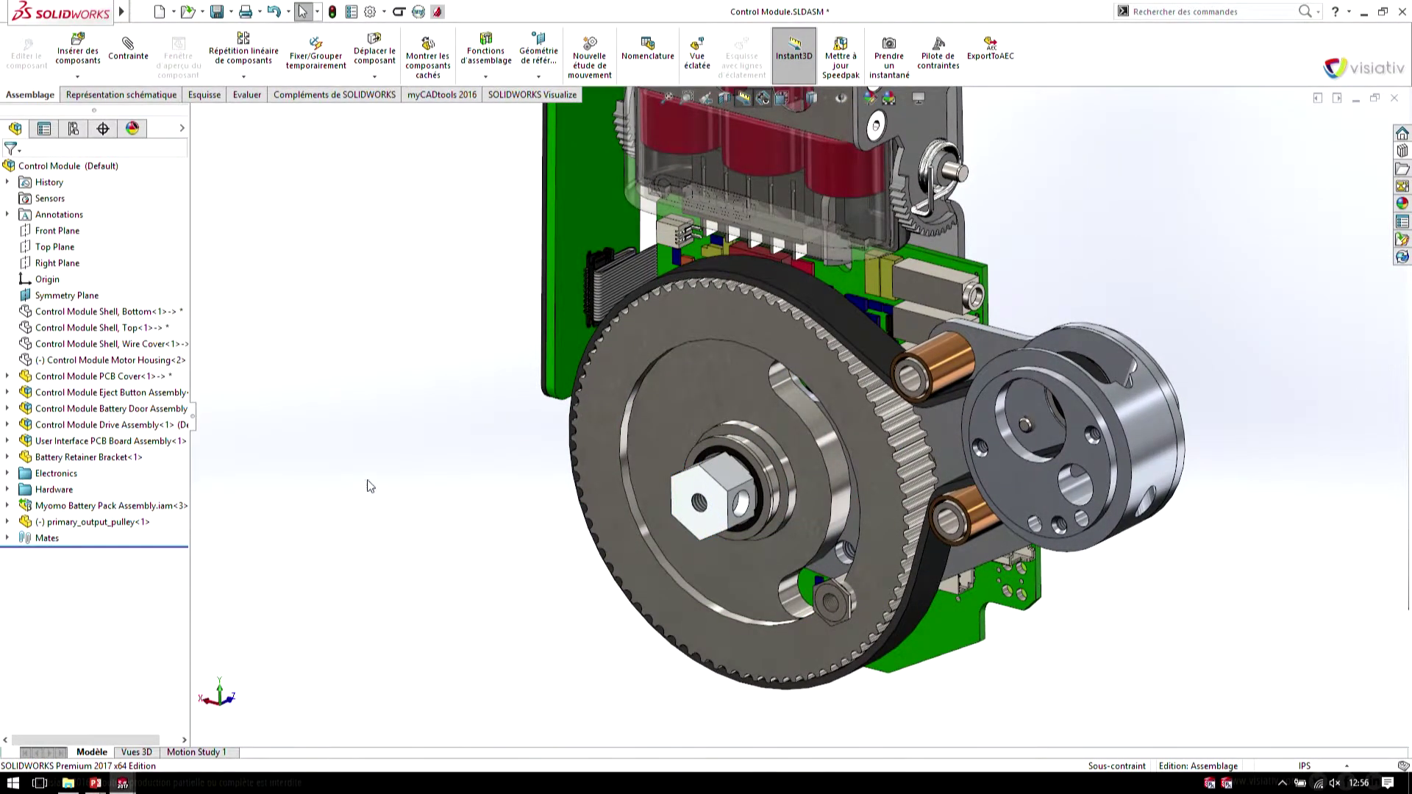
- Open primary_output_pulley in its own window, then switch to the Supplier Parts folder
click(1322, 101)
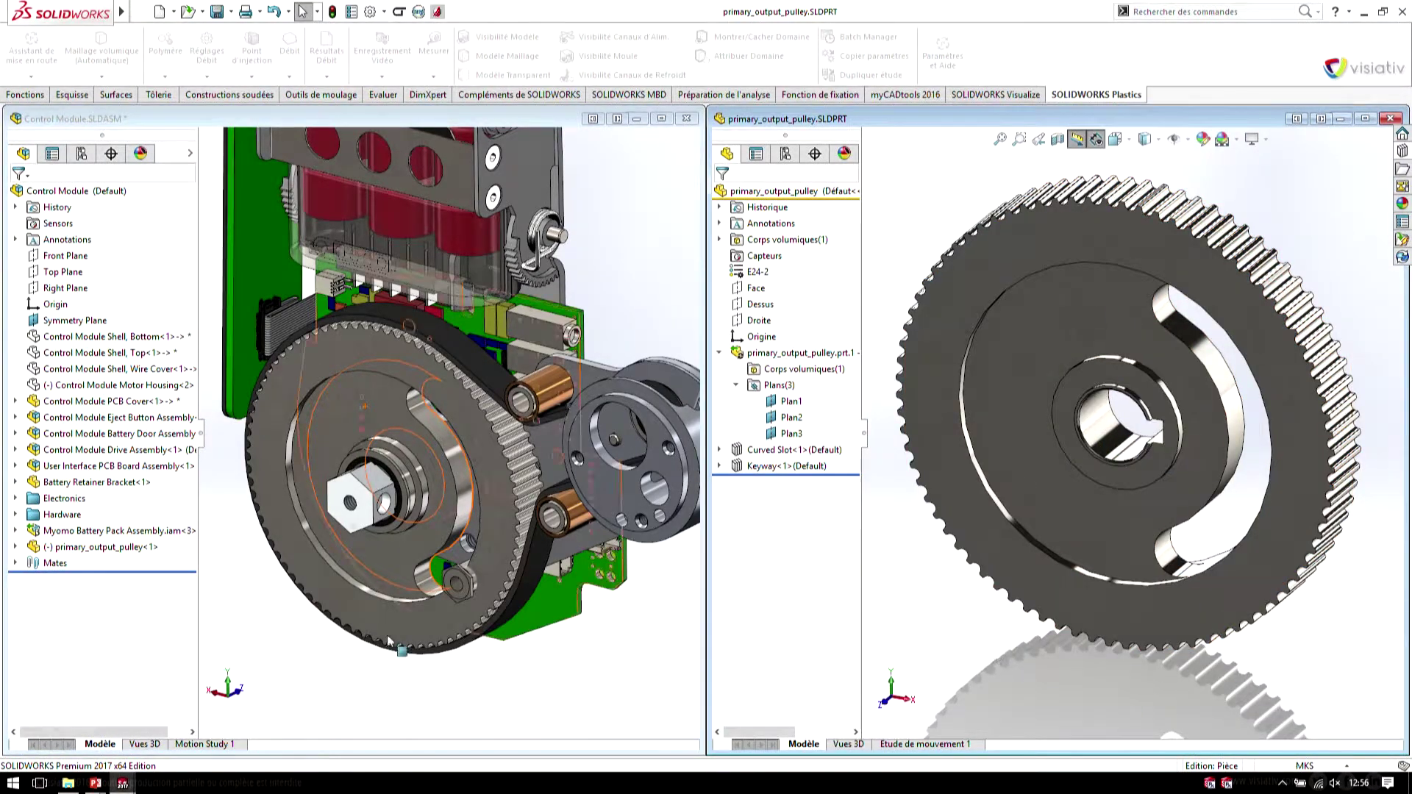
key(alt+Tab)
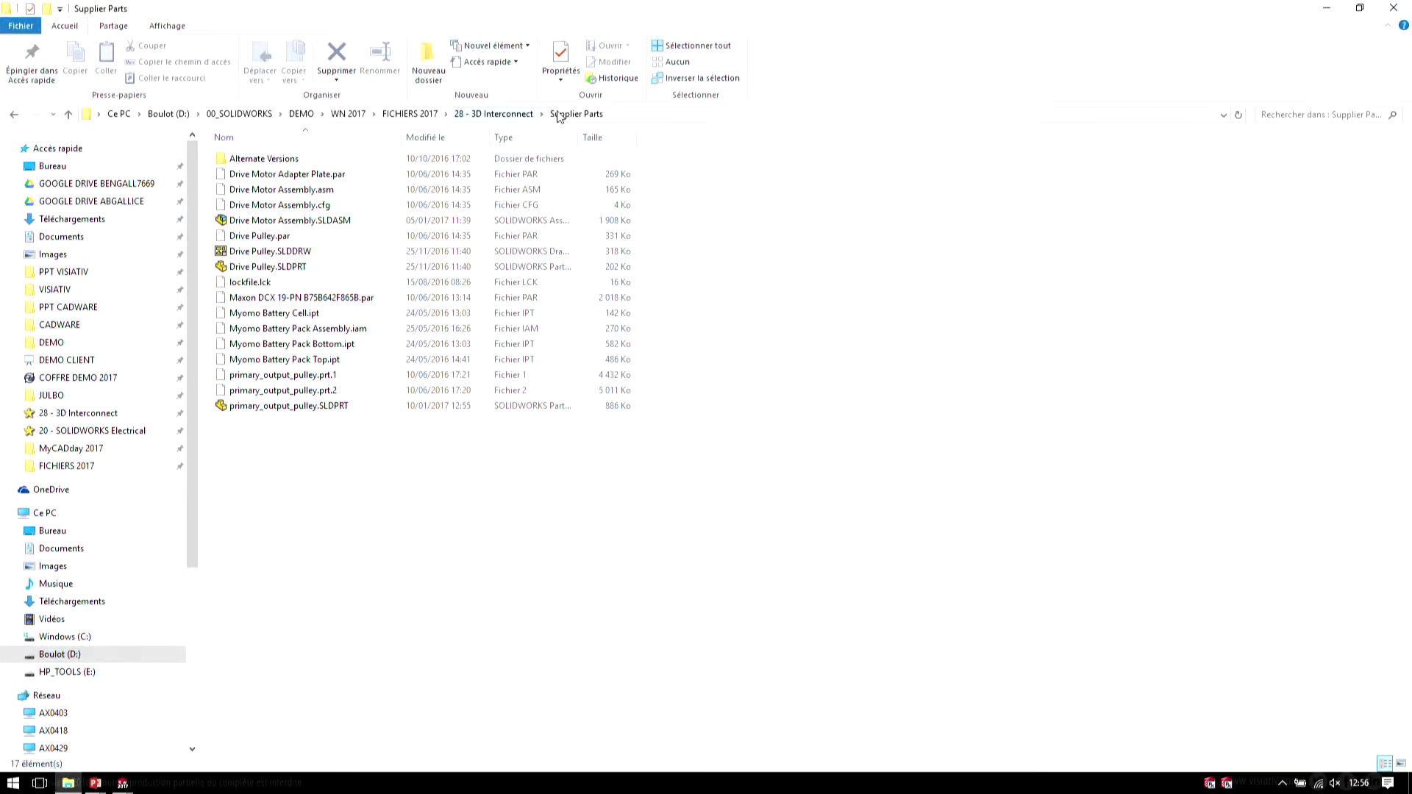
- Select primary_output_pulley.prt.1 in Supplier Parts to compare it with prt.2
click(339, 377)
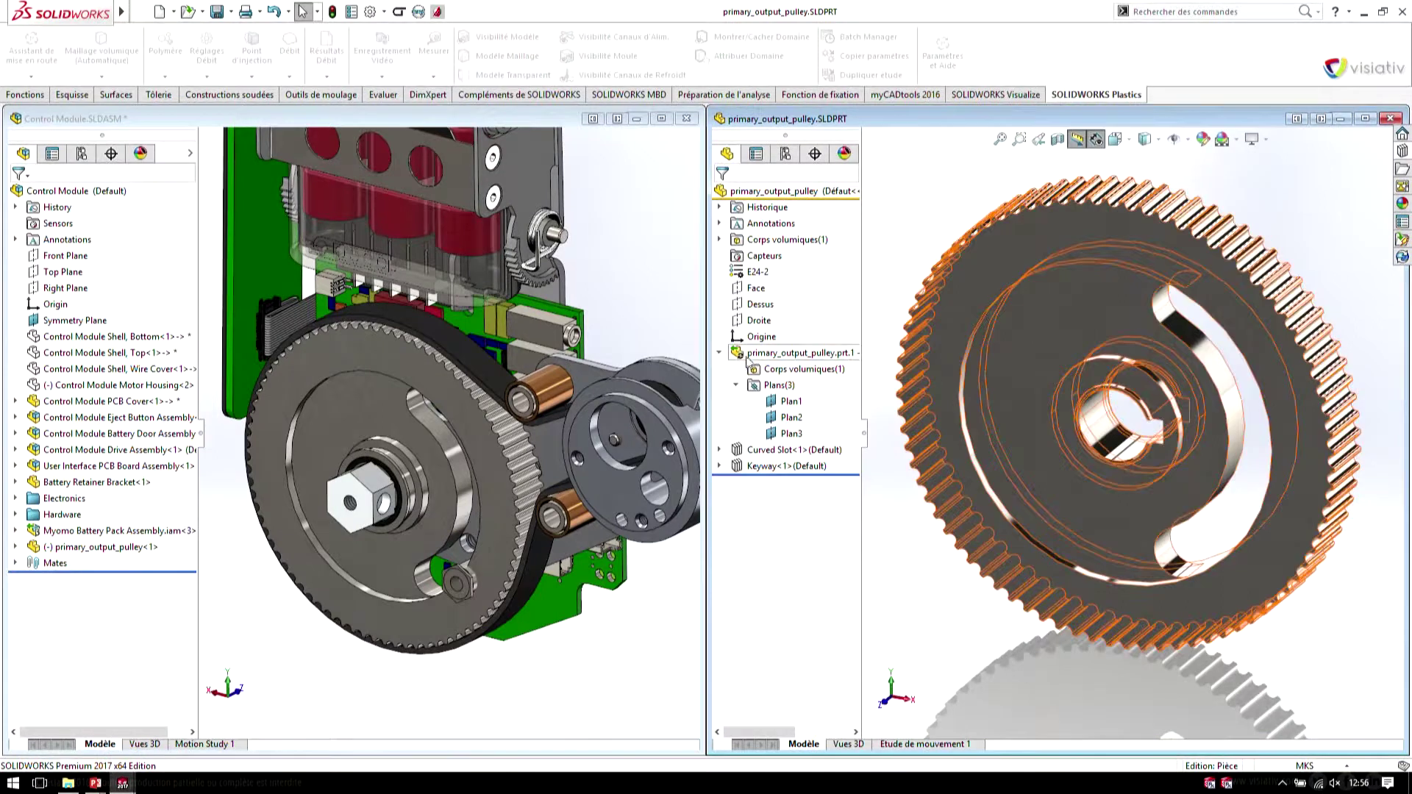
- Update the linked Creo pulley from prt.1 to prt.2 and maximise the assembly window
click(740, 357)
right_click(741, 356)
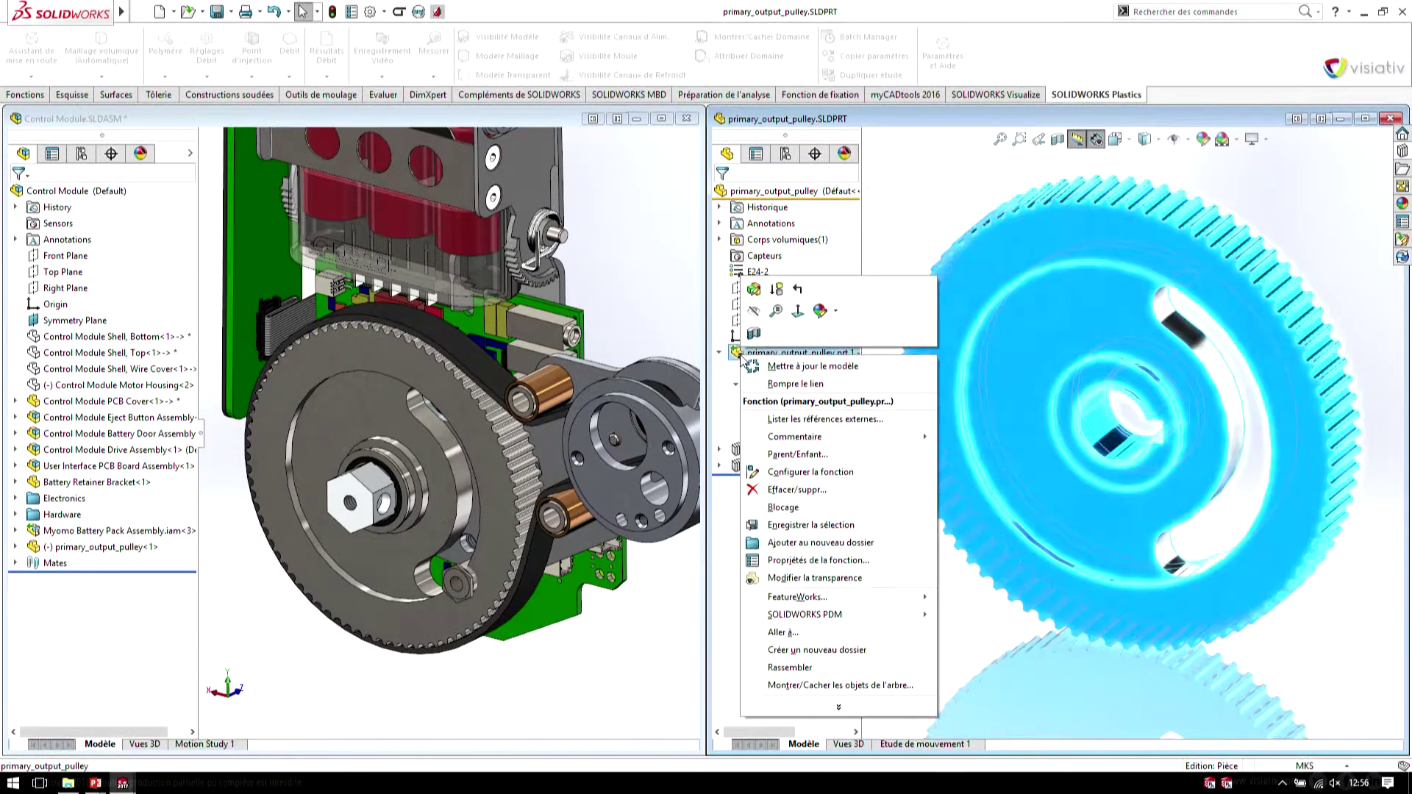
click(772, 367)
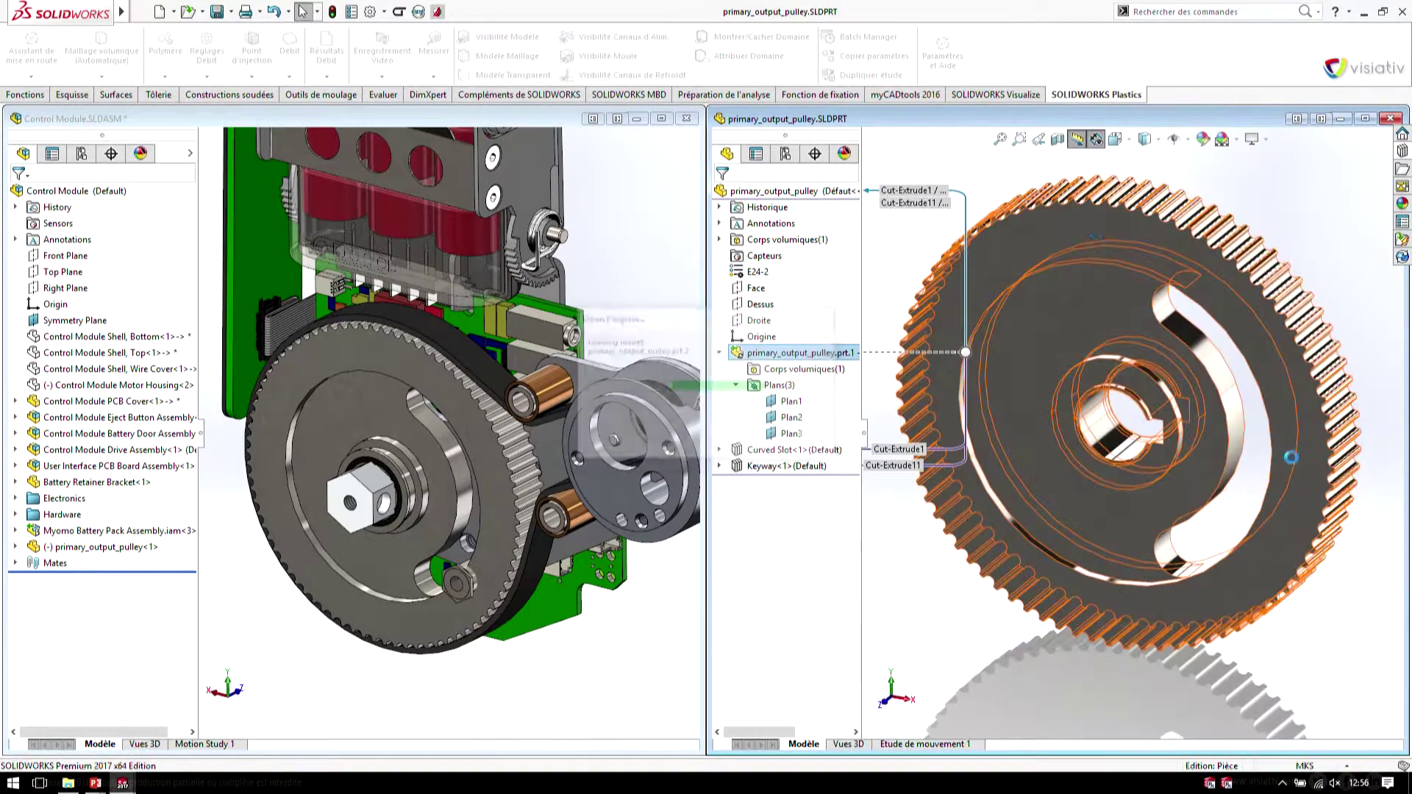
drag(1313, 439, 541, 649)
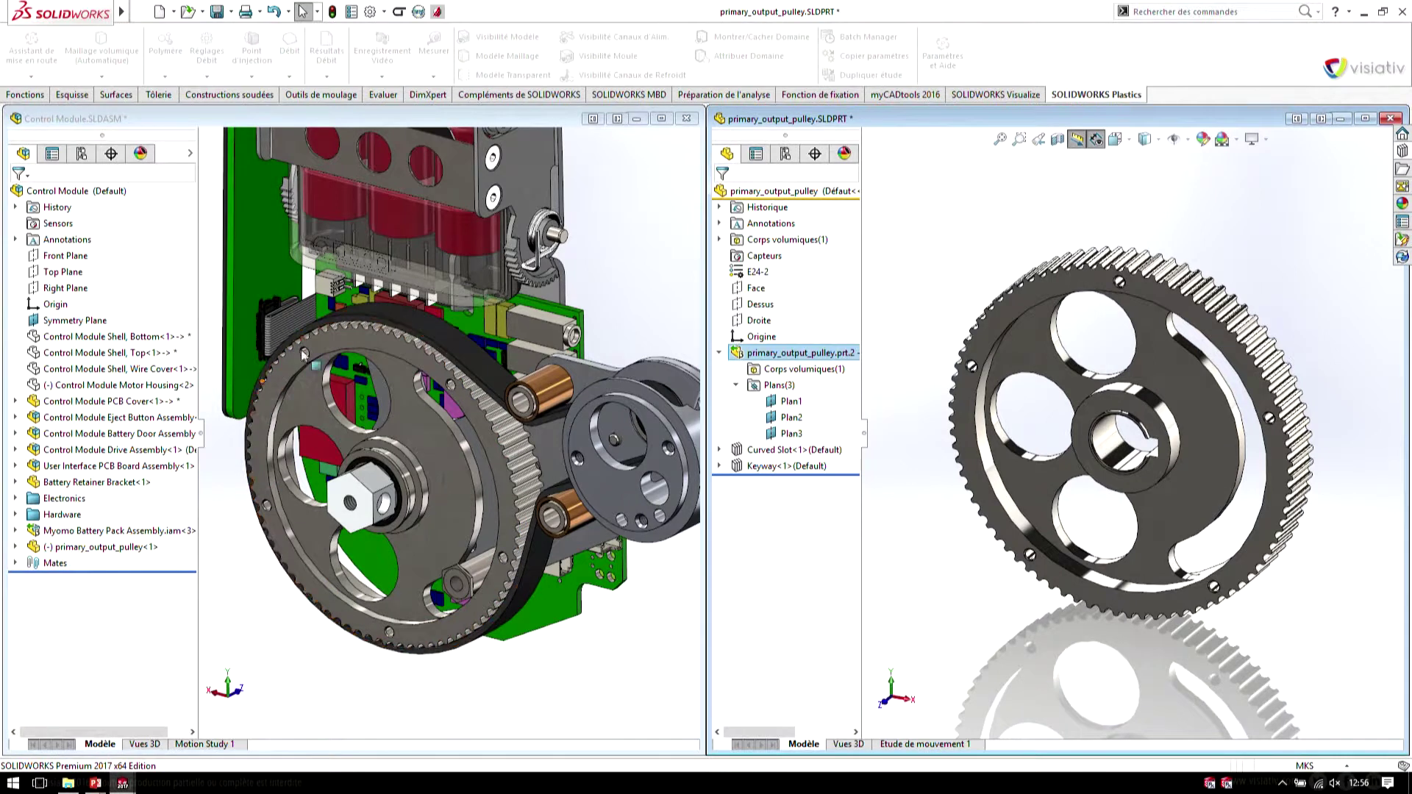
drag(304, 355, 650, 297)
click(661, 120)
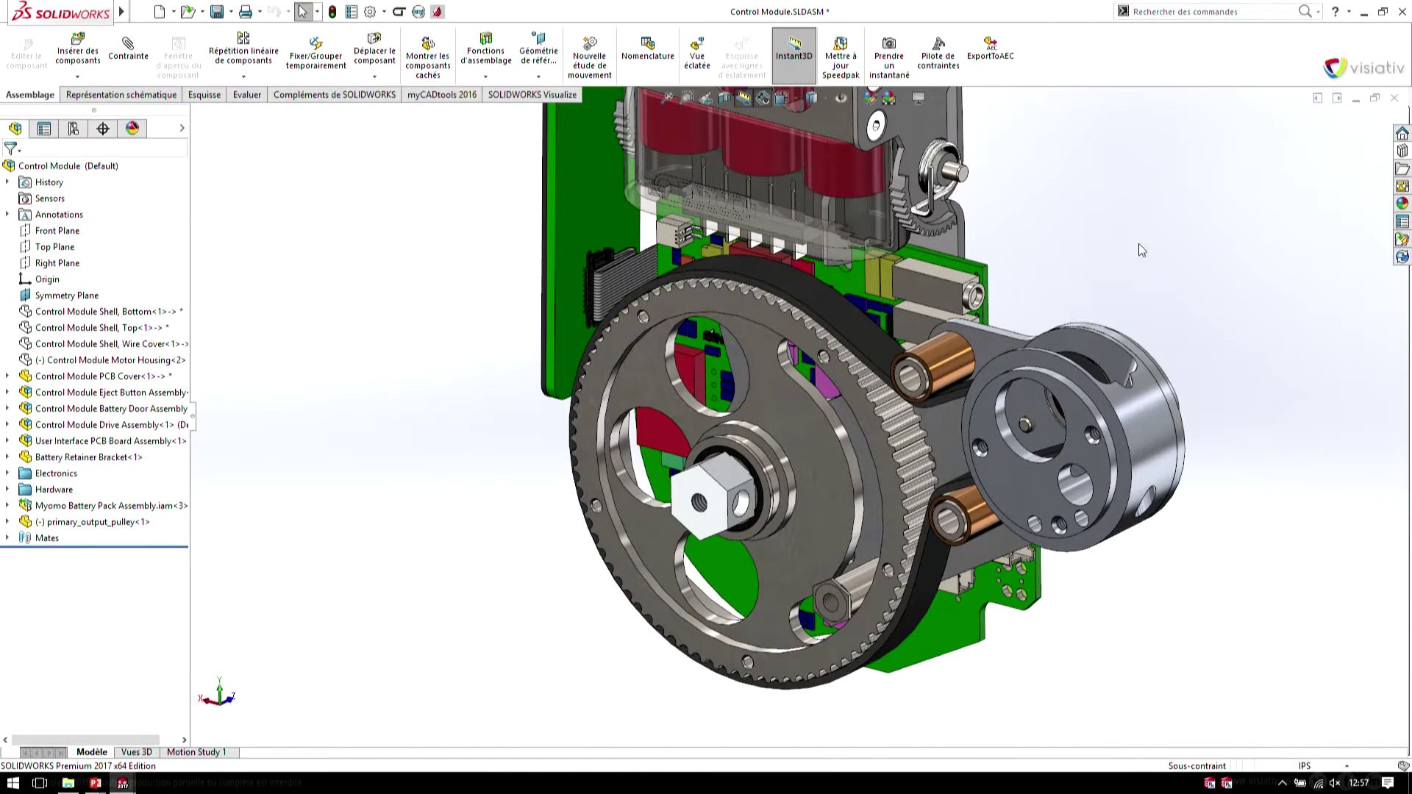
- Switch the assembly to the Motor Plate display state
ctrl+middle_drag(1070, 233, 977, 301)
right_click(198, 140)
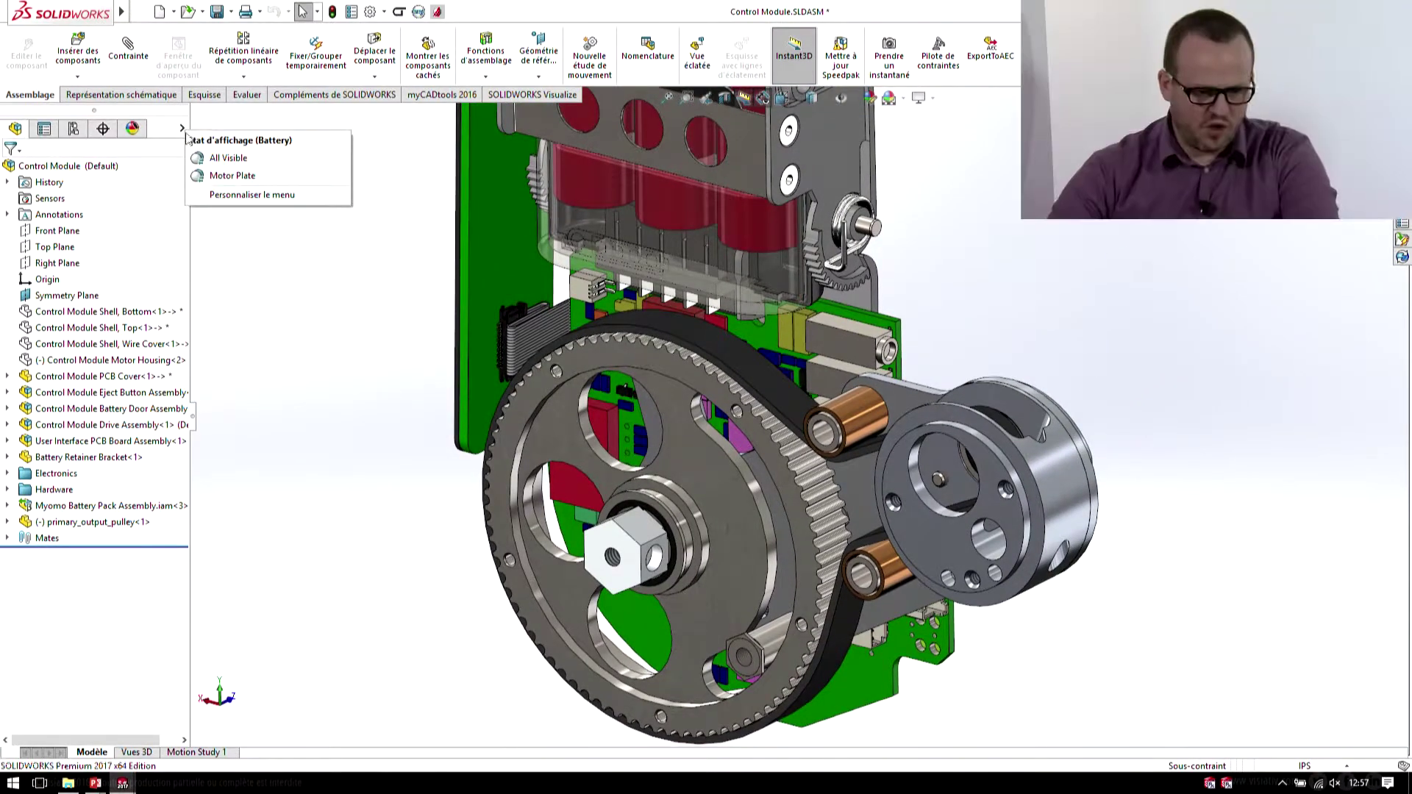
click(230, 182)
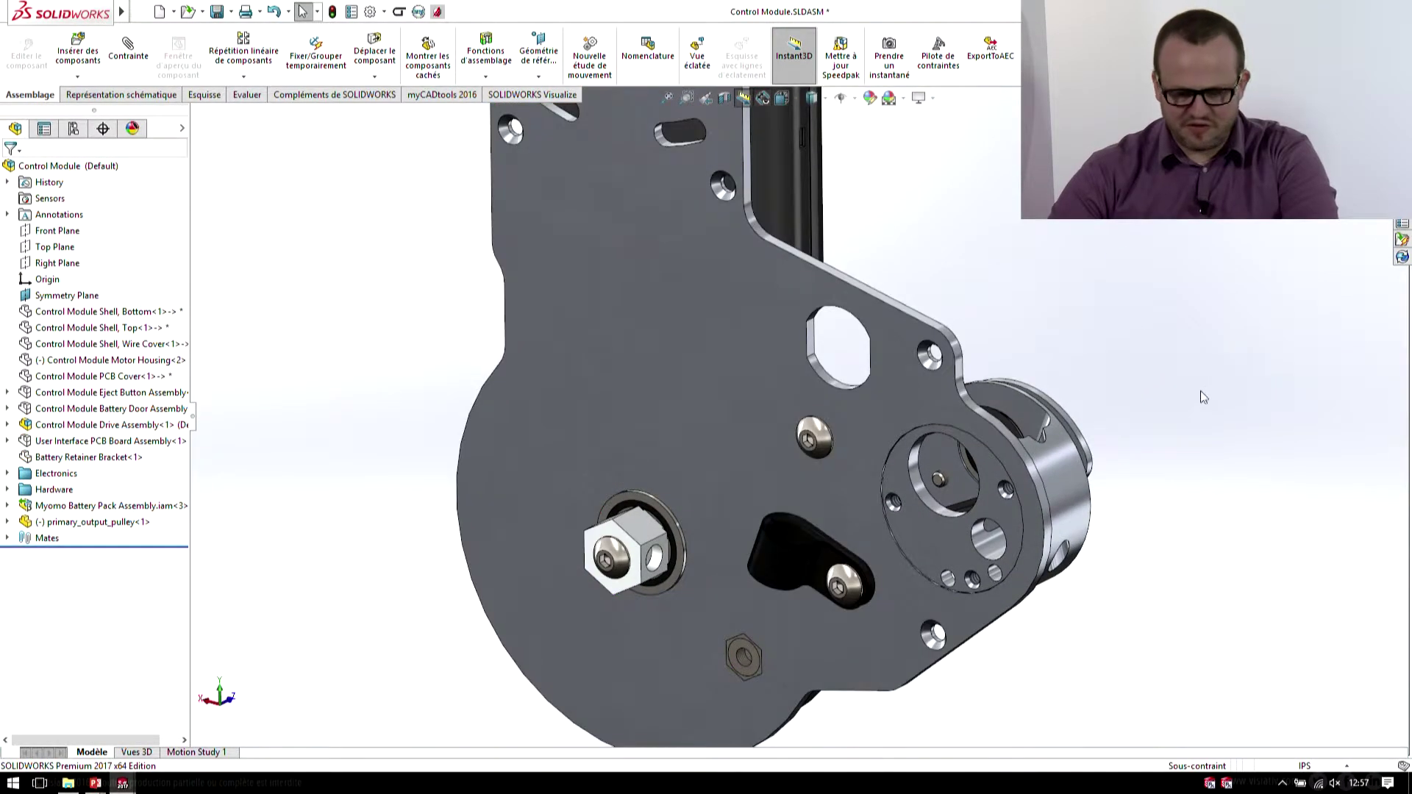
ctrl+middle_drag(1201, 391, 1140, 326)
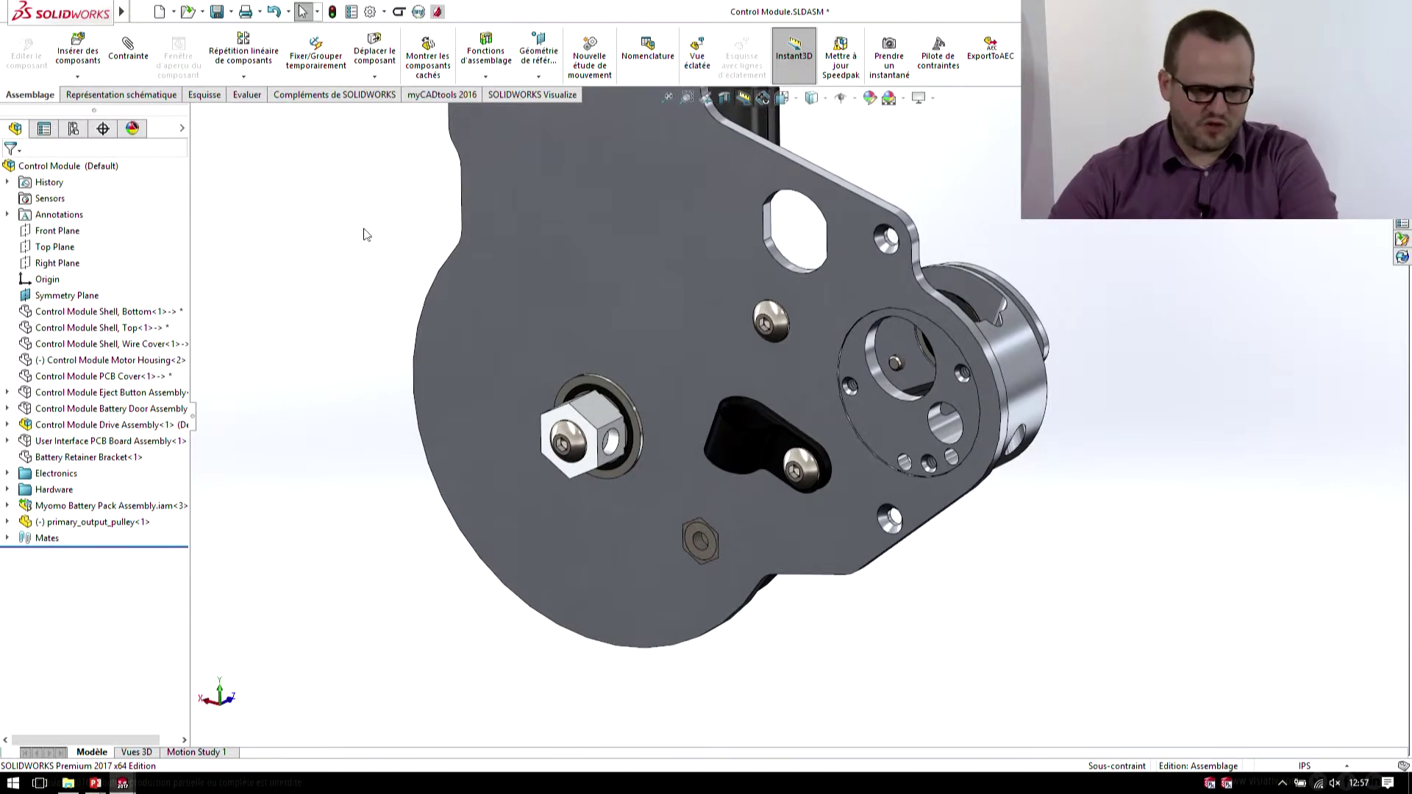
- Insert the Solid Edge assembly Drive Motor Assembly.asm into the Control Module
click(87, 62)
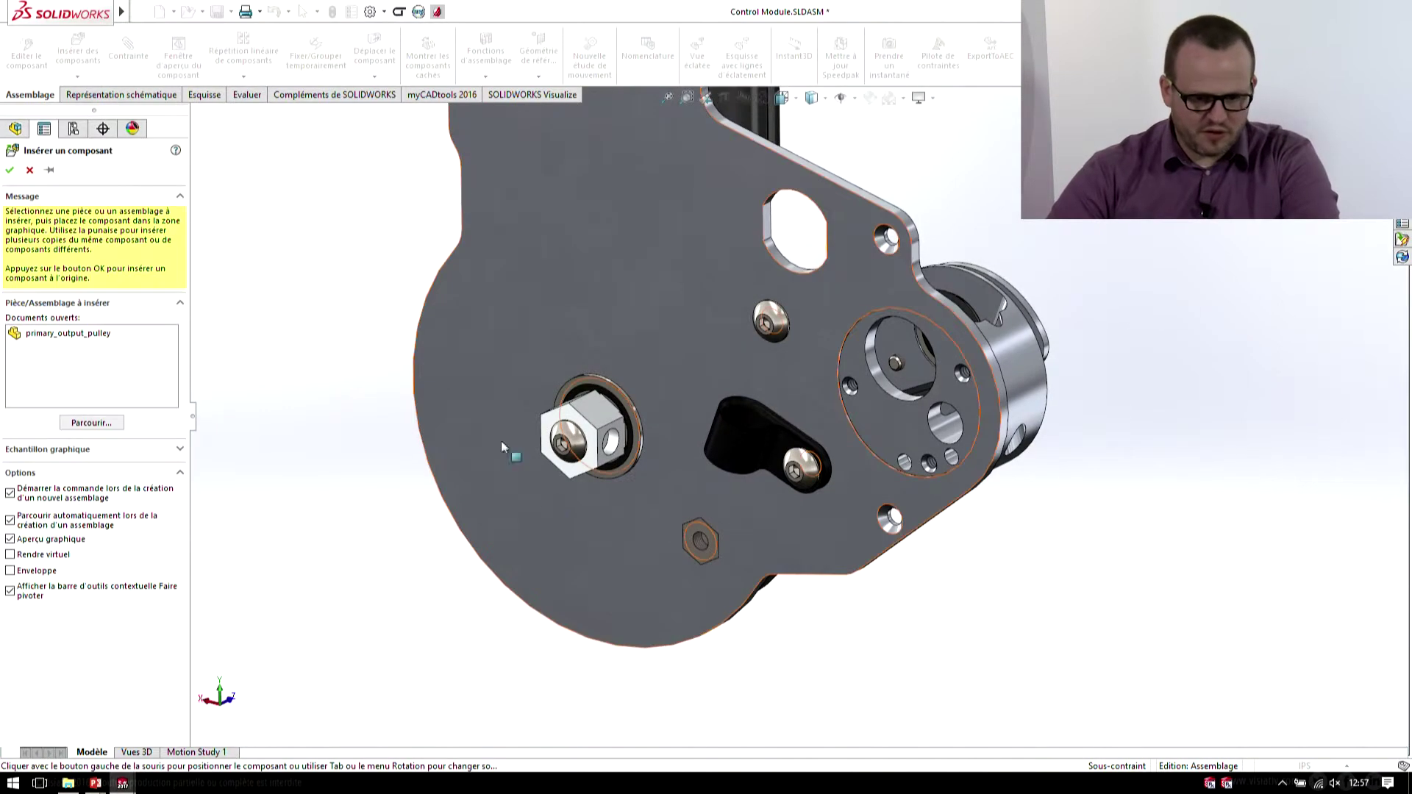
click(92, 423)
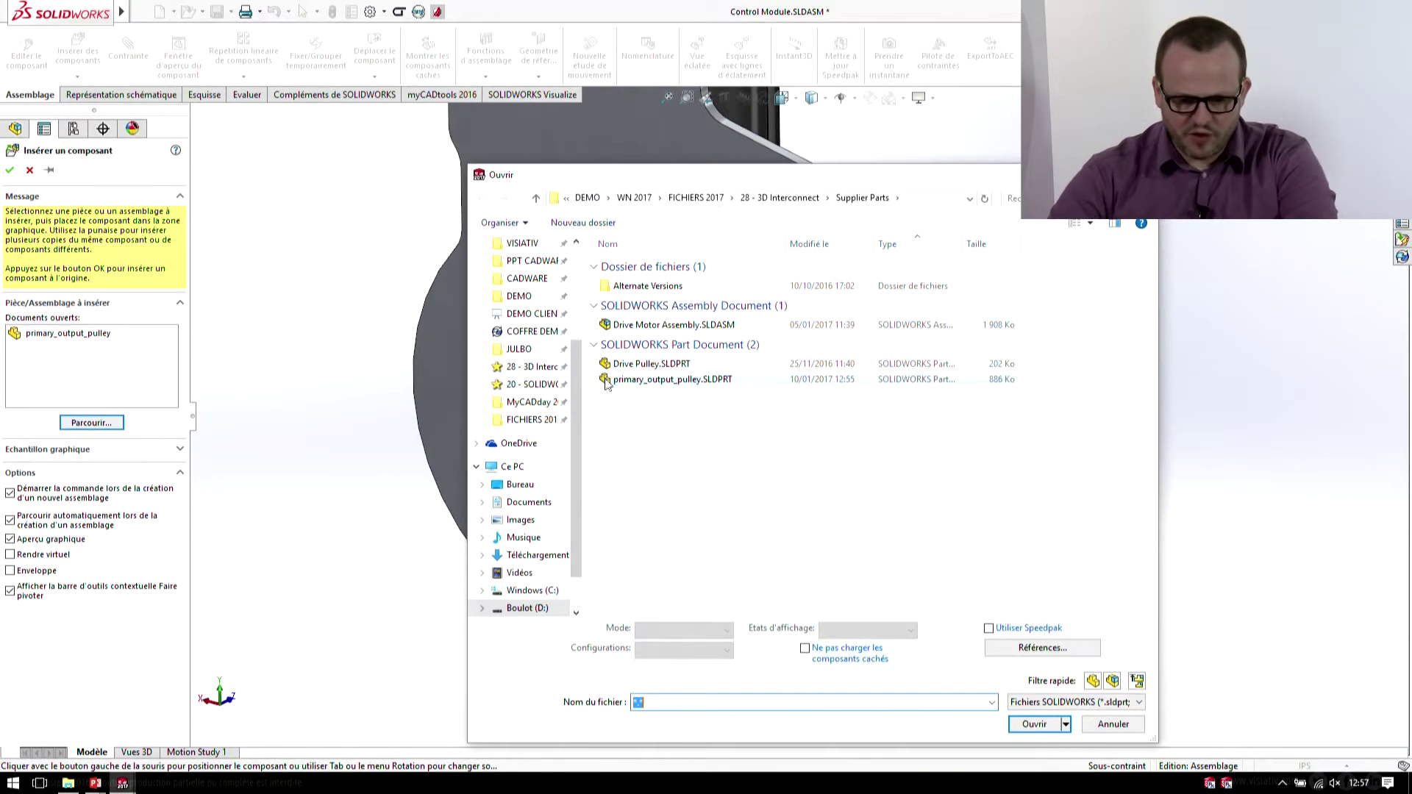
click(1104, 703)
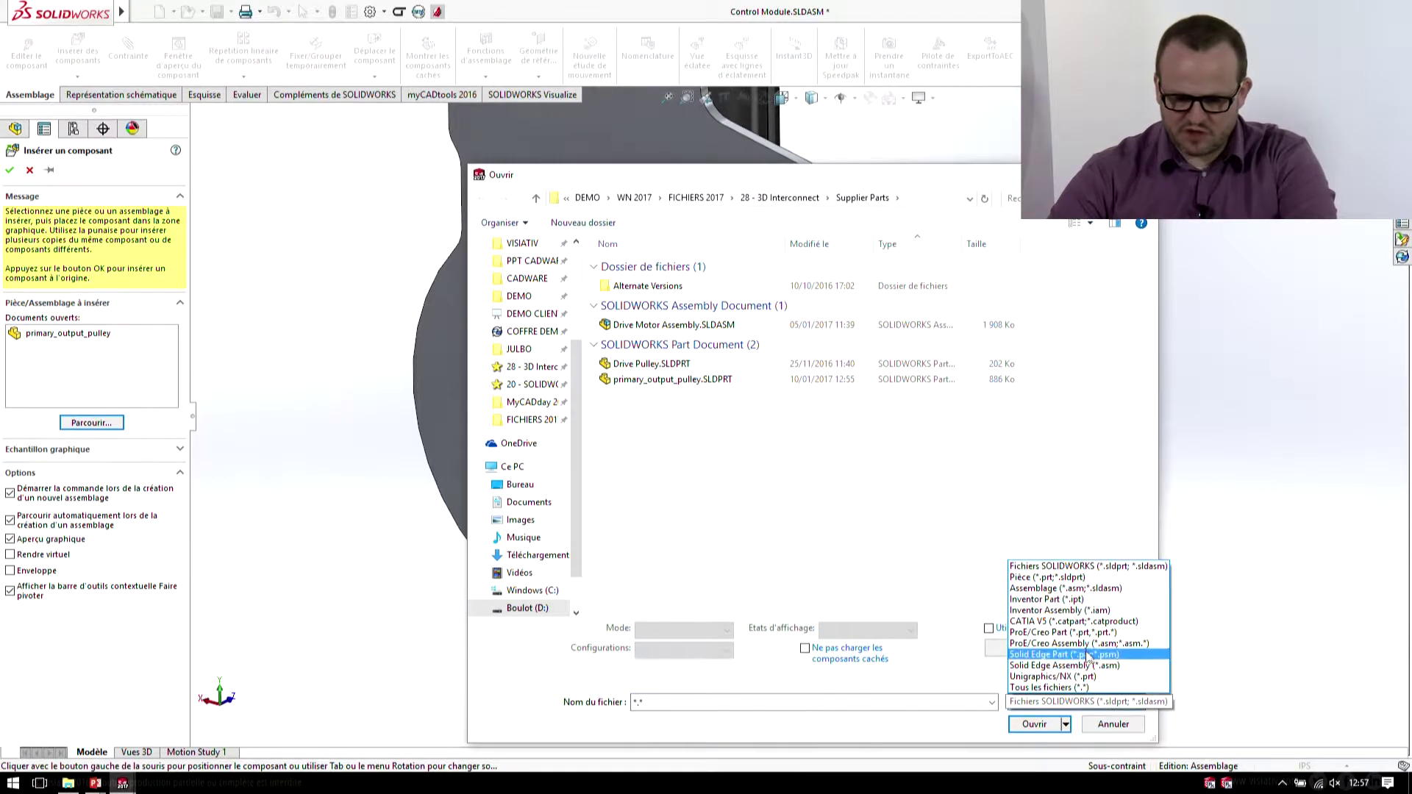
click(1092, 663)
click(665, 329)
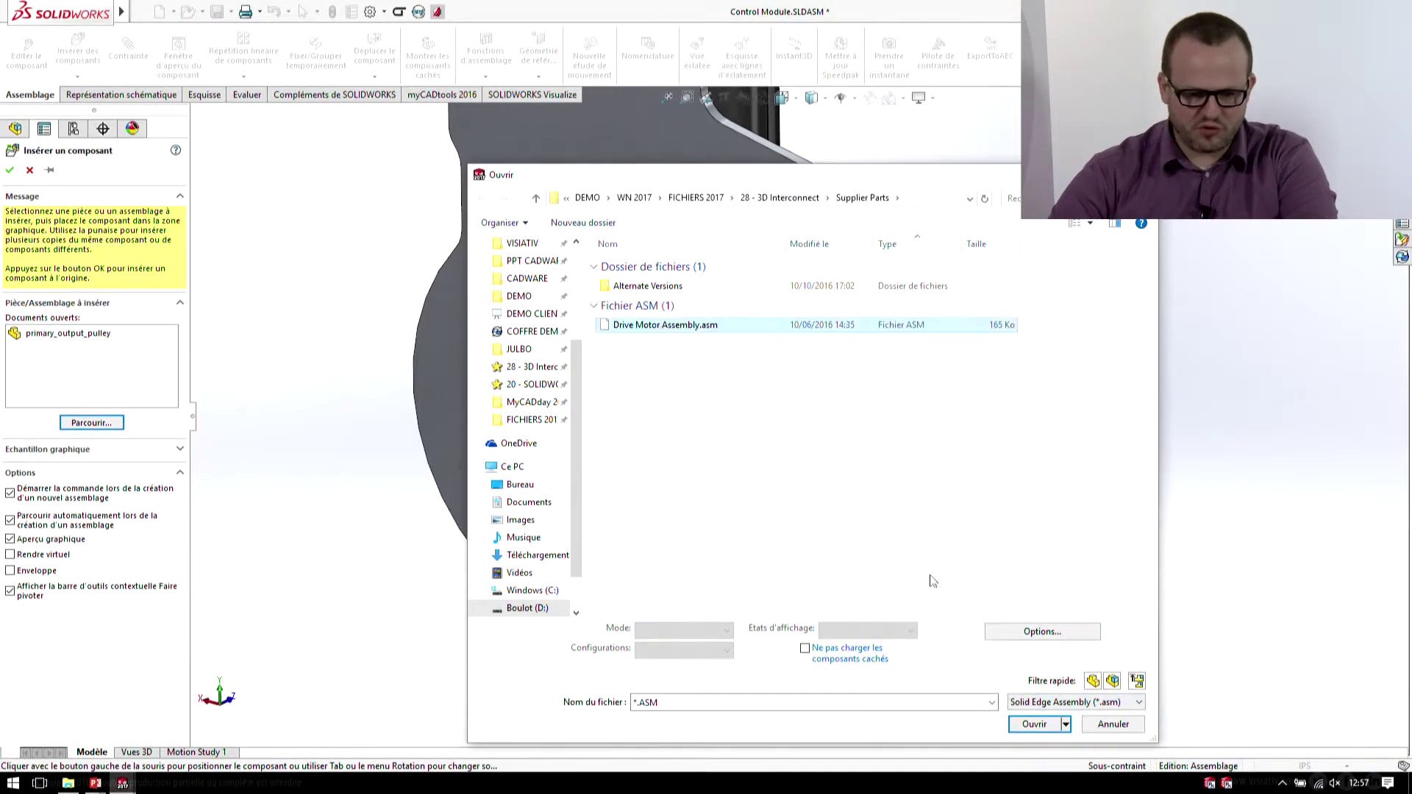
click(1033, 737)
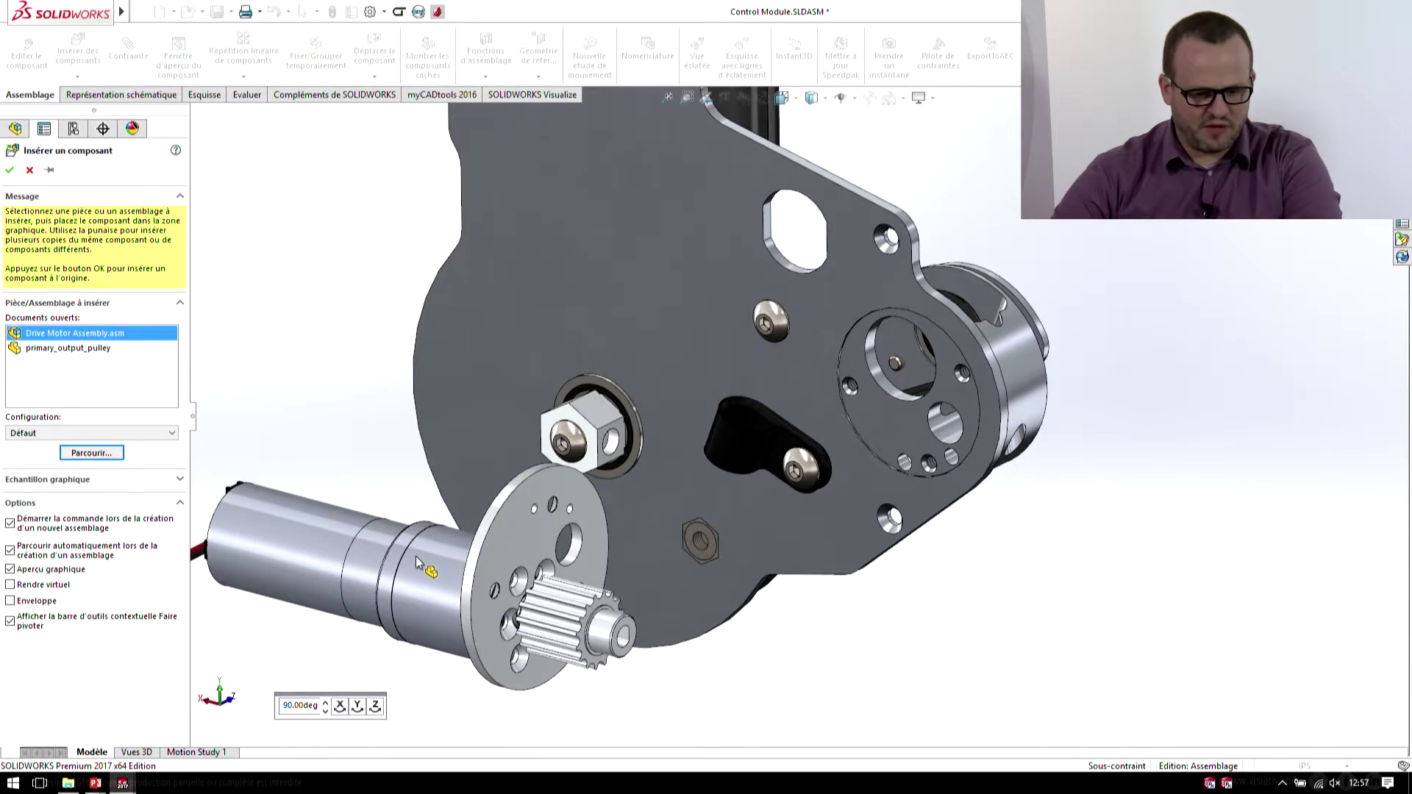
click(420, 561)
key(Escape)
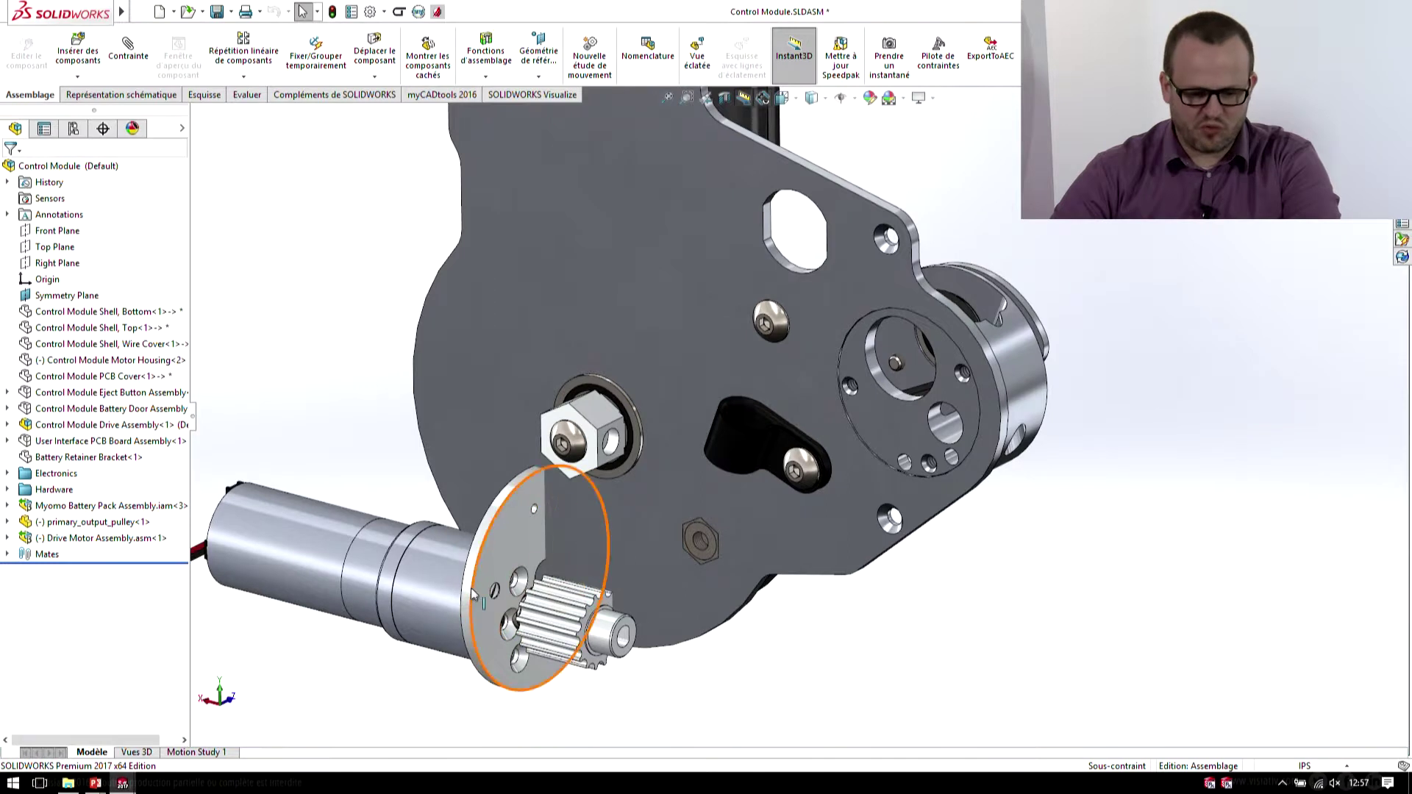
- Move the Drive Motor Assembly to the bracket and mate its body concentric to the opening
mouse_move(469, 593)
mouse_down()
mouse_move(1008, 361)
mouse_move(786, 493)
mouse_move(414, 565)
mouse_move(987, 378)
mouse_up()
click(943, 466)
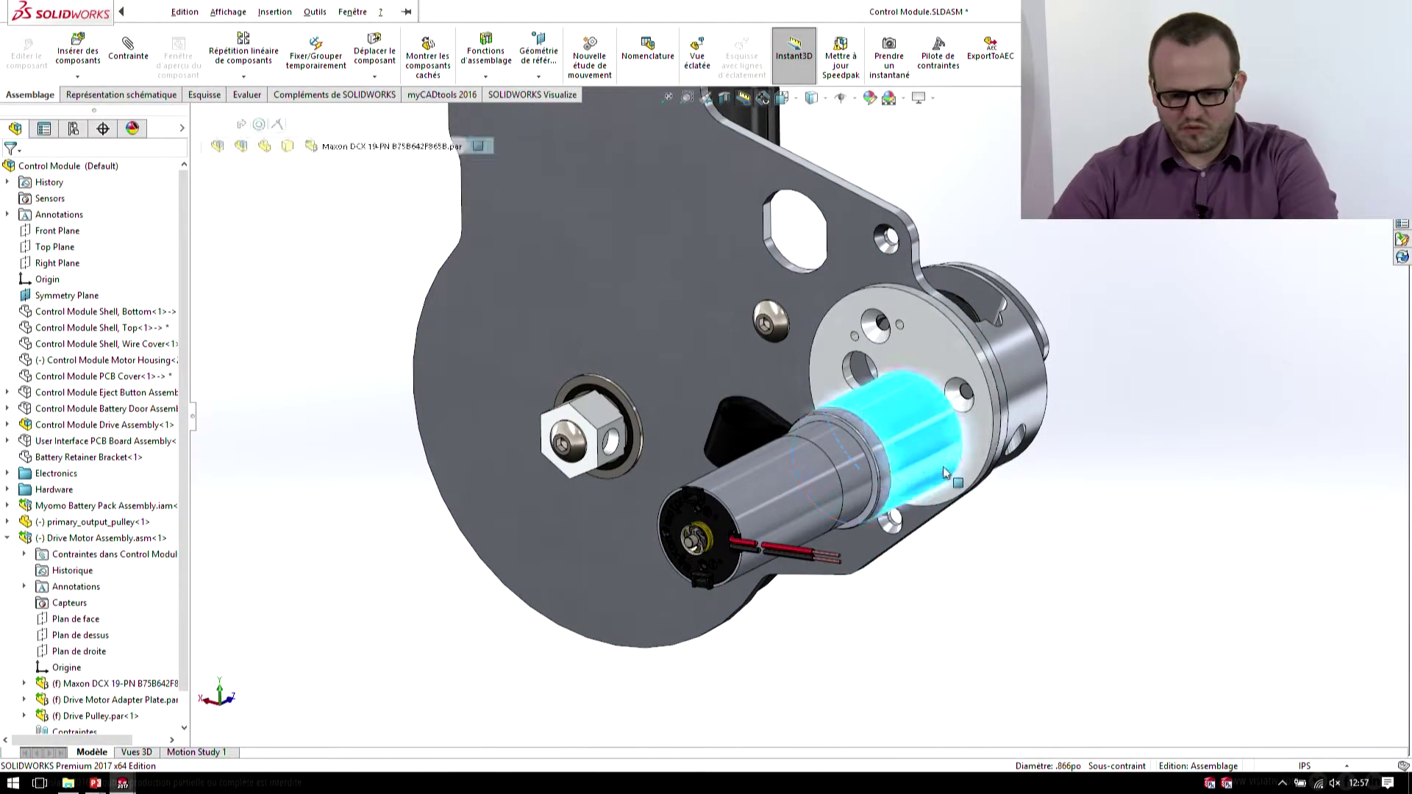
drag(943, 471, 924, 289)
scroll(924, 289, down, 4)
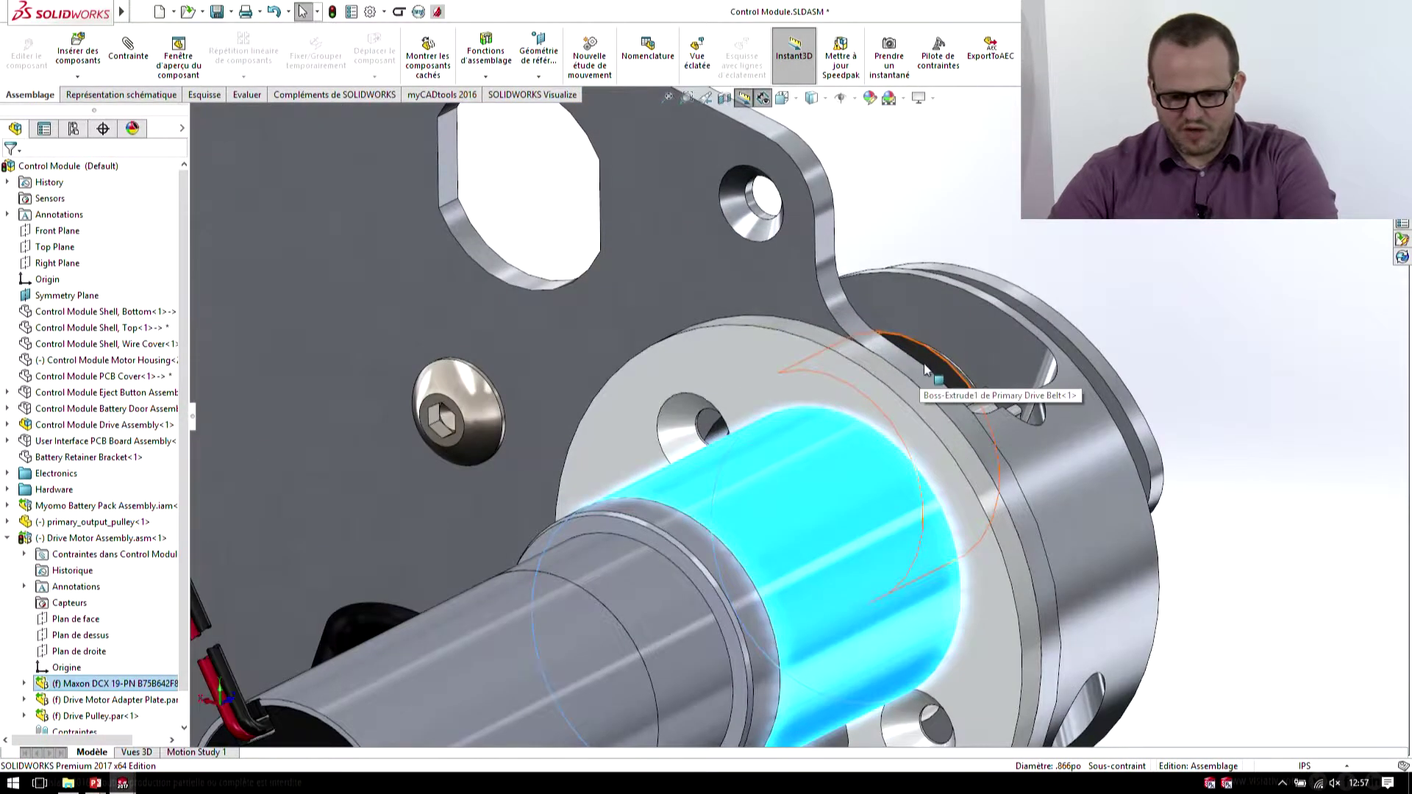
ctrl+click(925, 370)
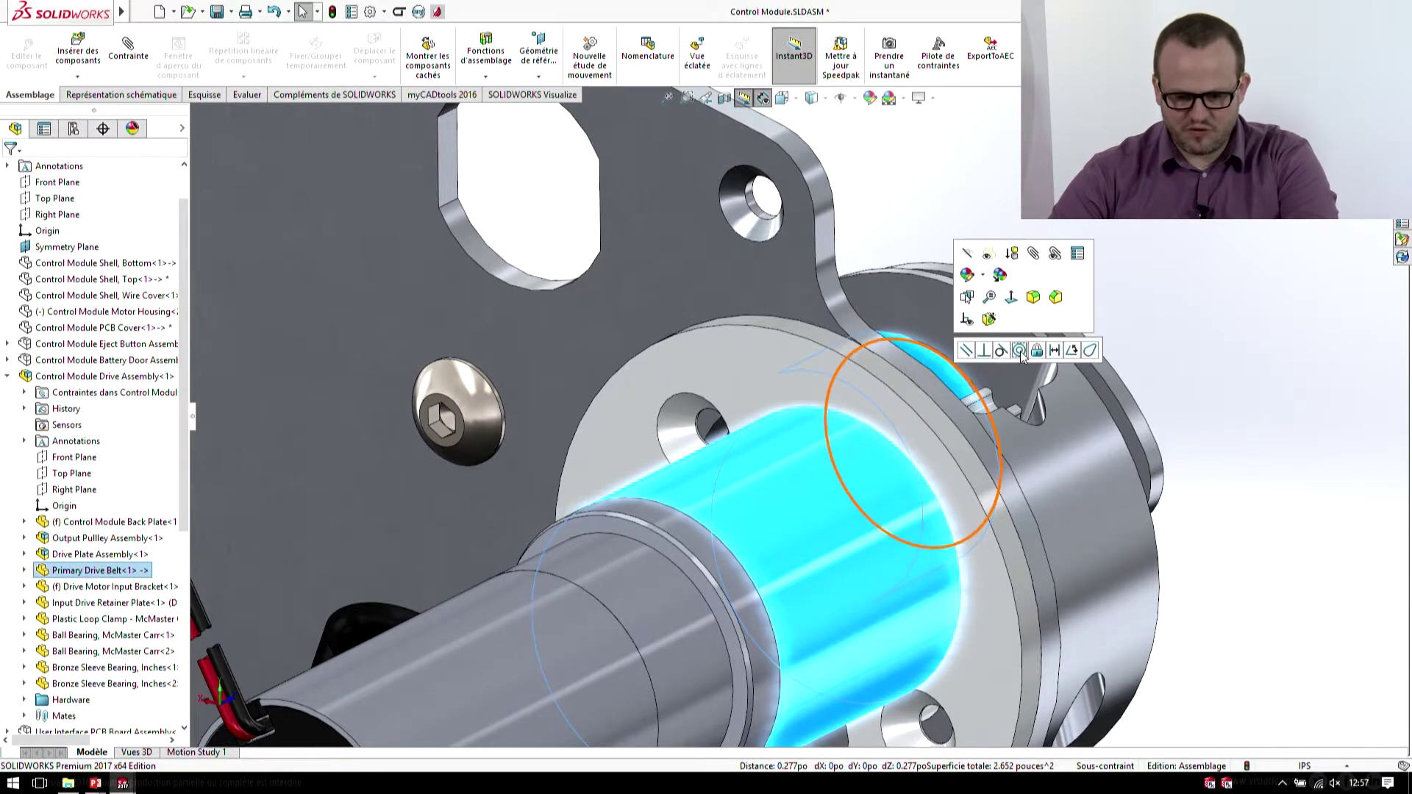
click(1021, 351)
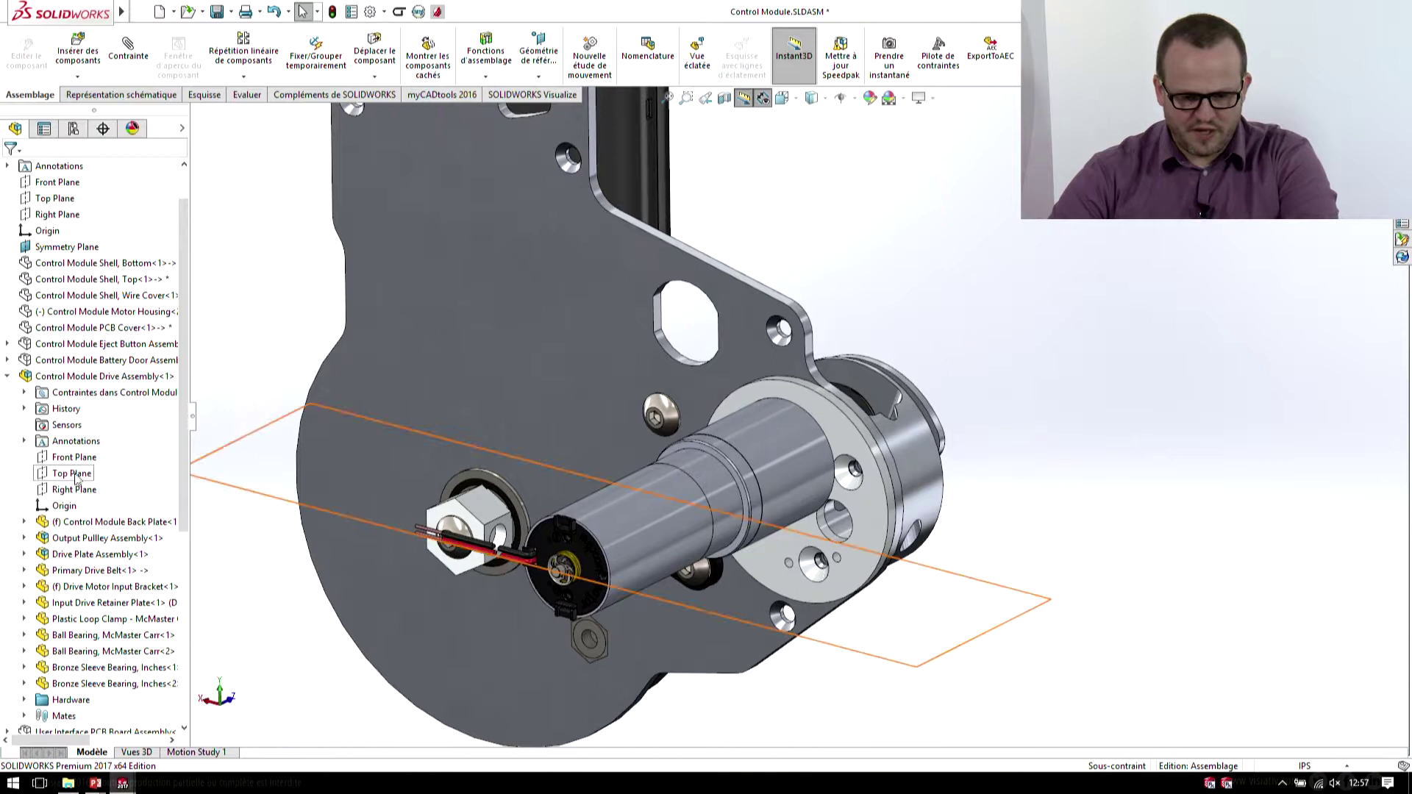
- Cut a Right Plane section through the motor and inspect the bracket
click(725, 98)
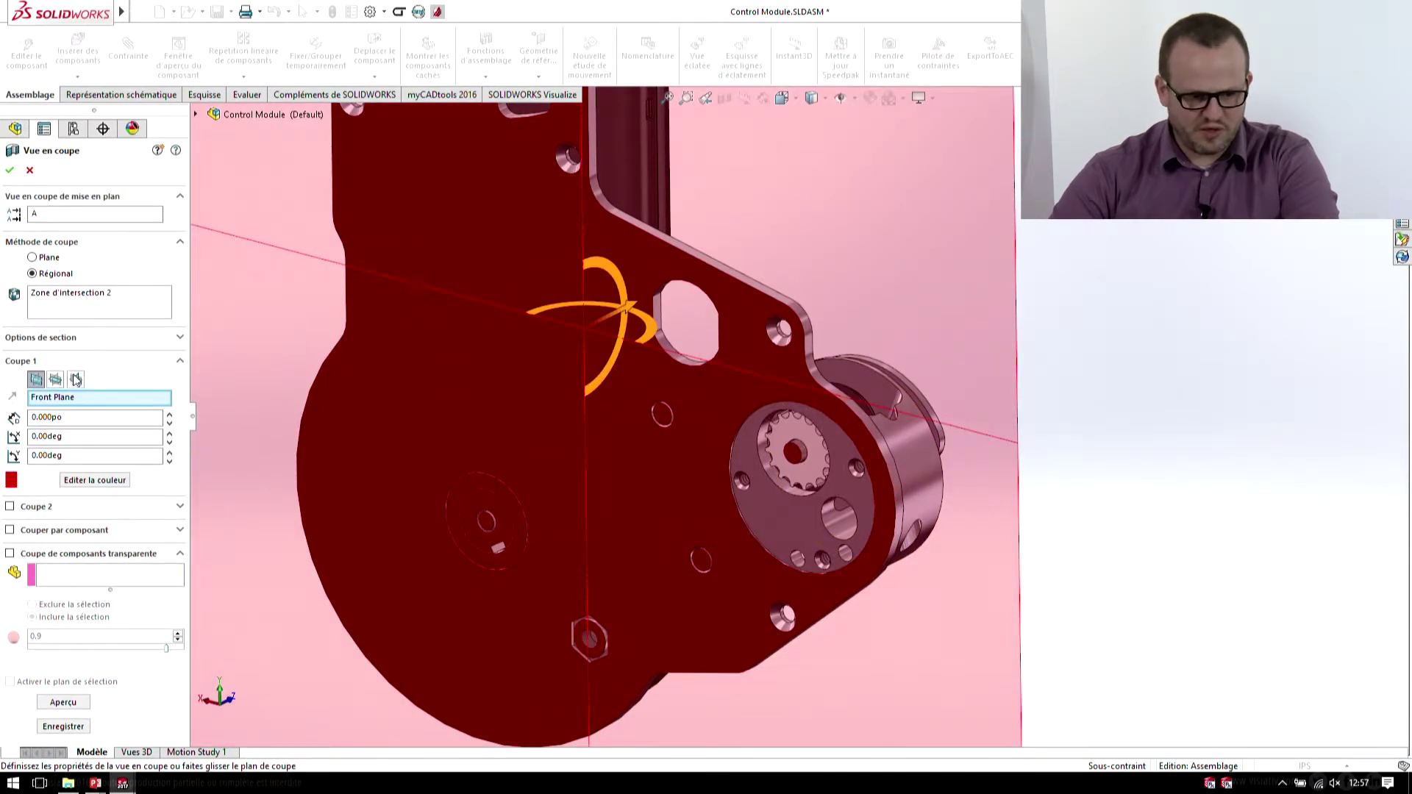
click(76, 380)
drag(351, 327, 706, 430)
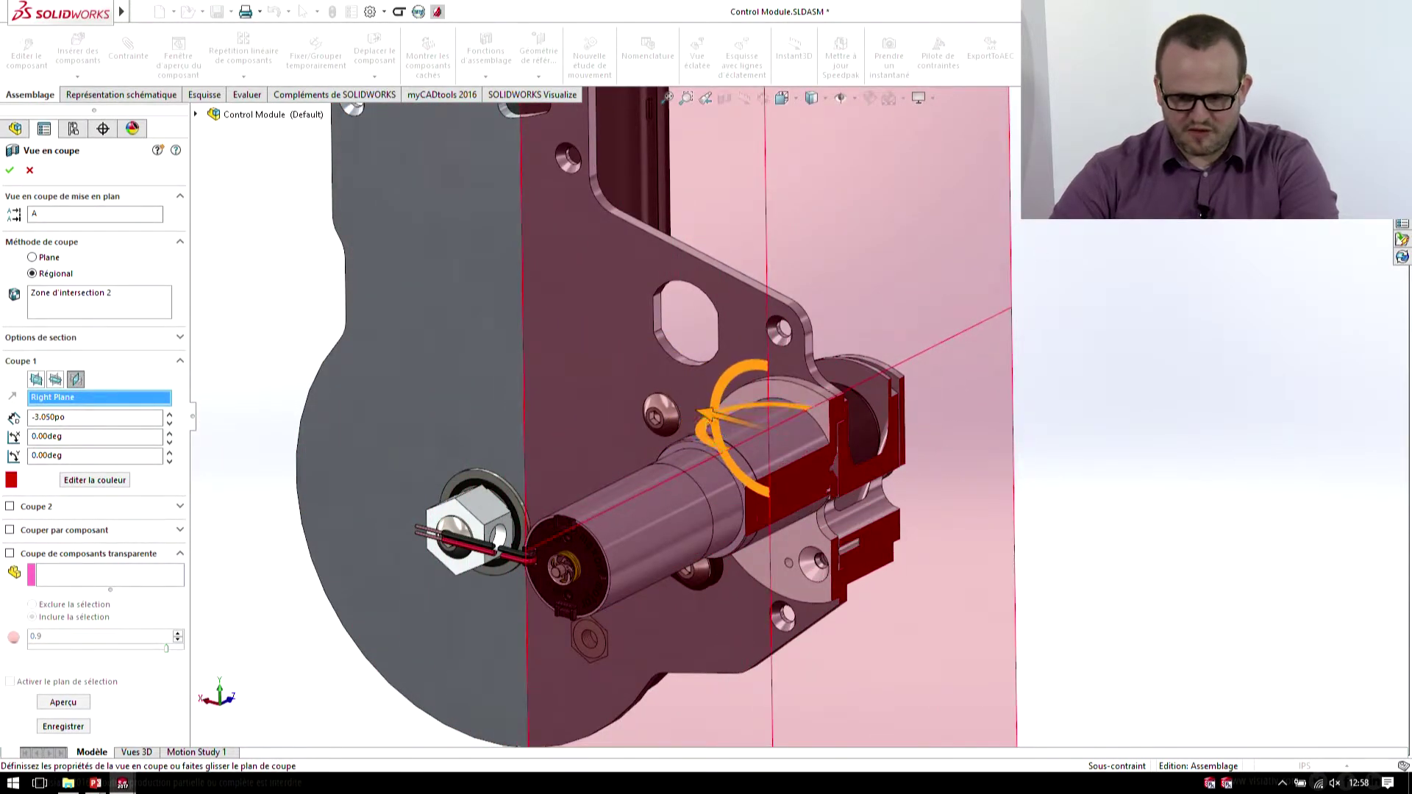
key(Return)
scroll(846, 523, down, 3)
scroll(887, 488, down, 3)
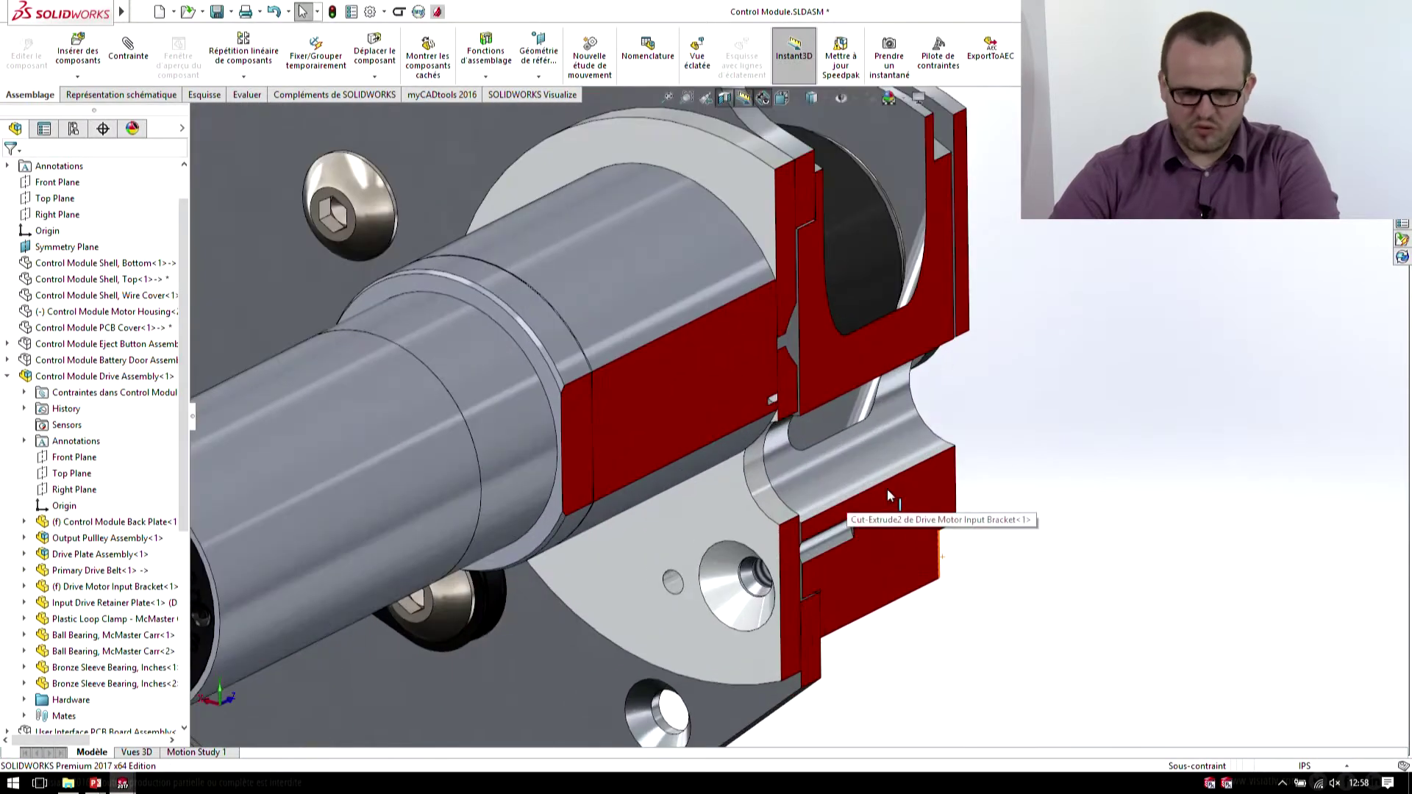
scroll(821, 425, down, 3)
mouse_move(821, 425)
middle_down()
mouse_move(782, 425)
mouse_move(901, 471)
middle_up()
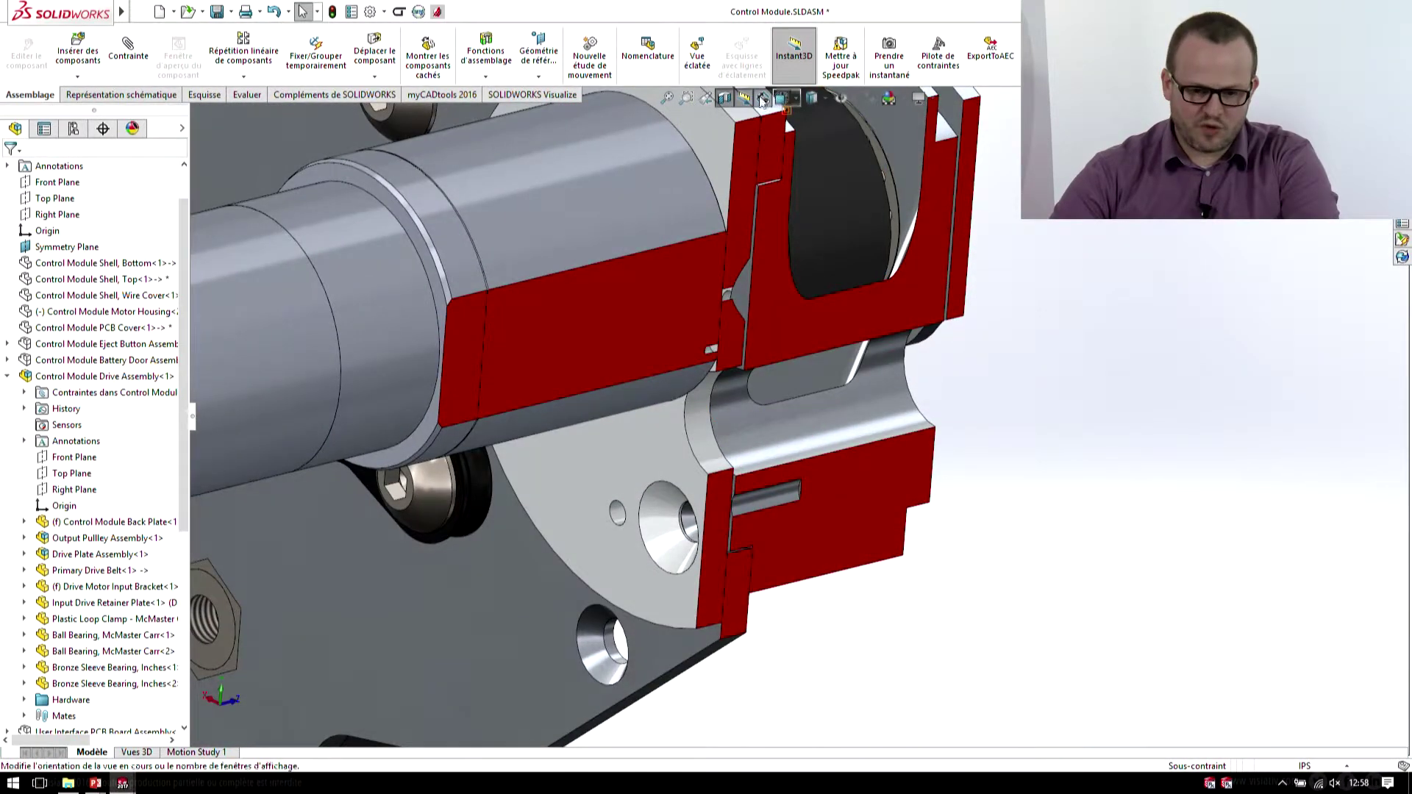
- Turn off the section view and zoom out on the full assembly
click(744, 98)
scroll(515, 368, down, 2)
scroll(368, 412, down, 2)
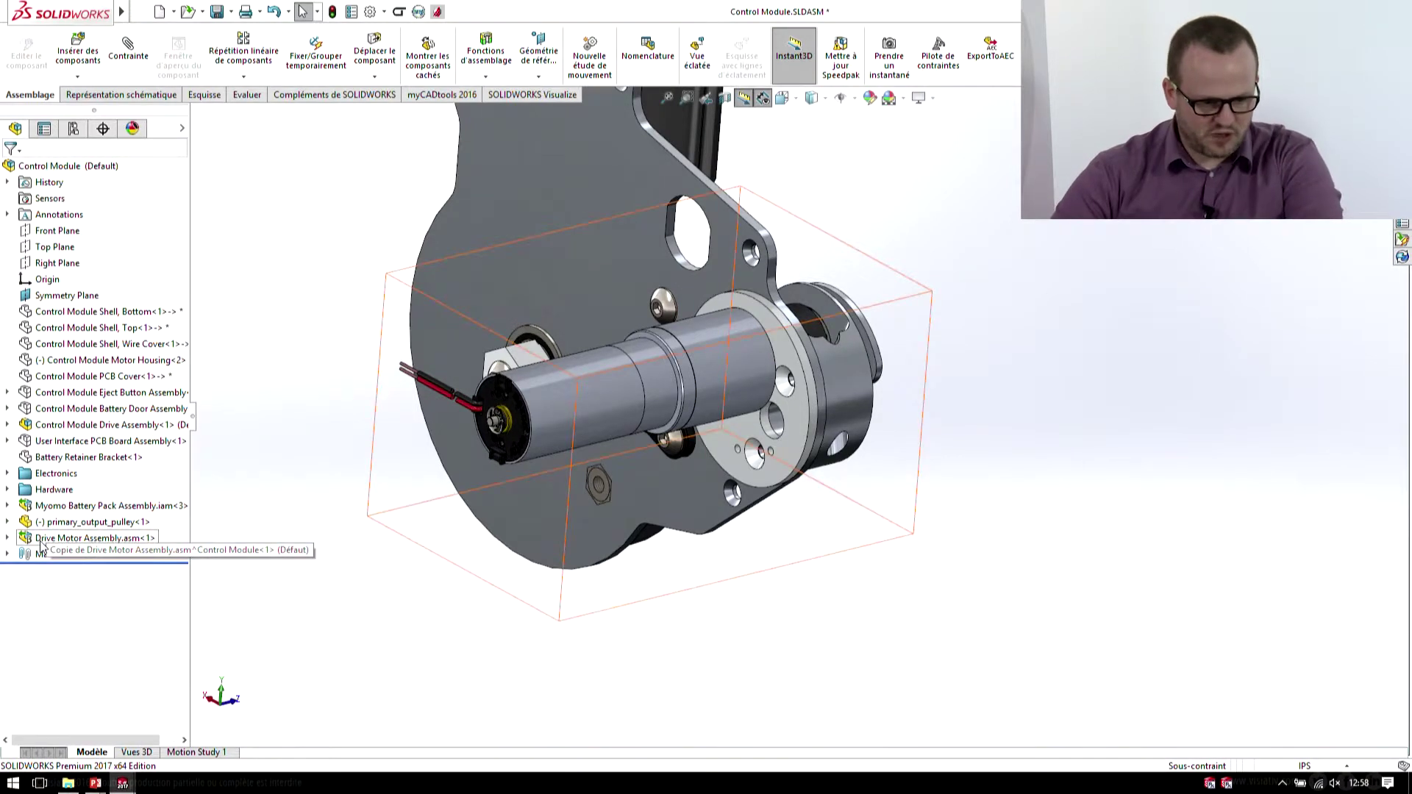
- Break Drive Motor Assembly.asm's link to its Solid Edge file, confirming Oui, rompre le lien
right_click(43, 544)
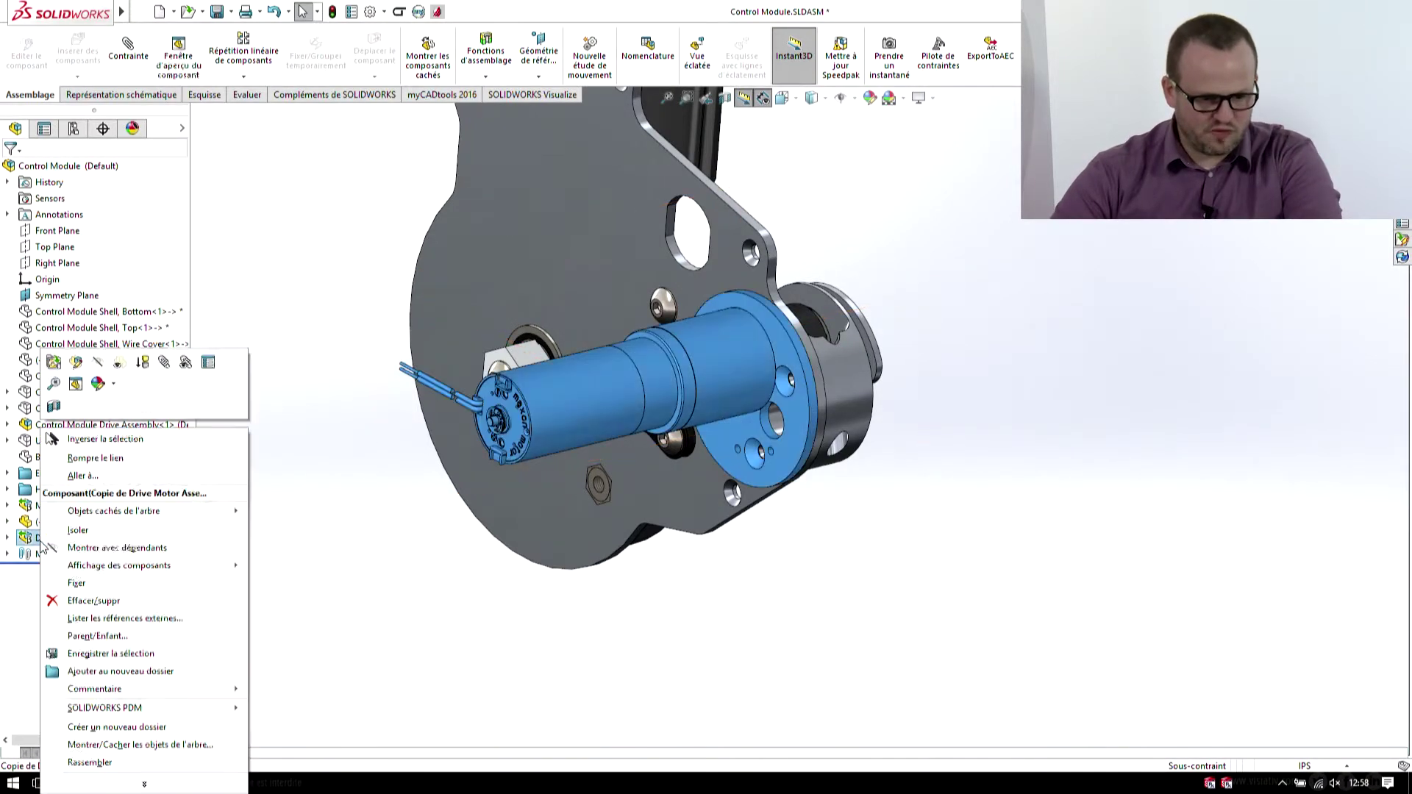
click(115, 463)
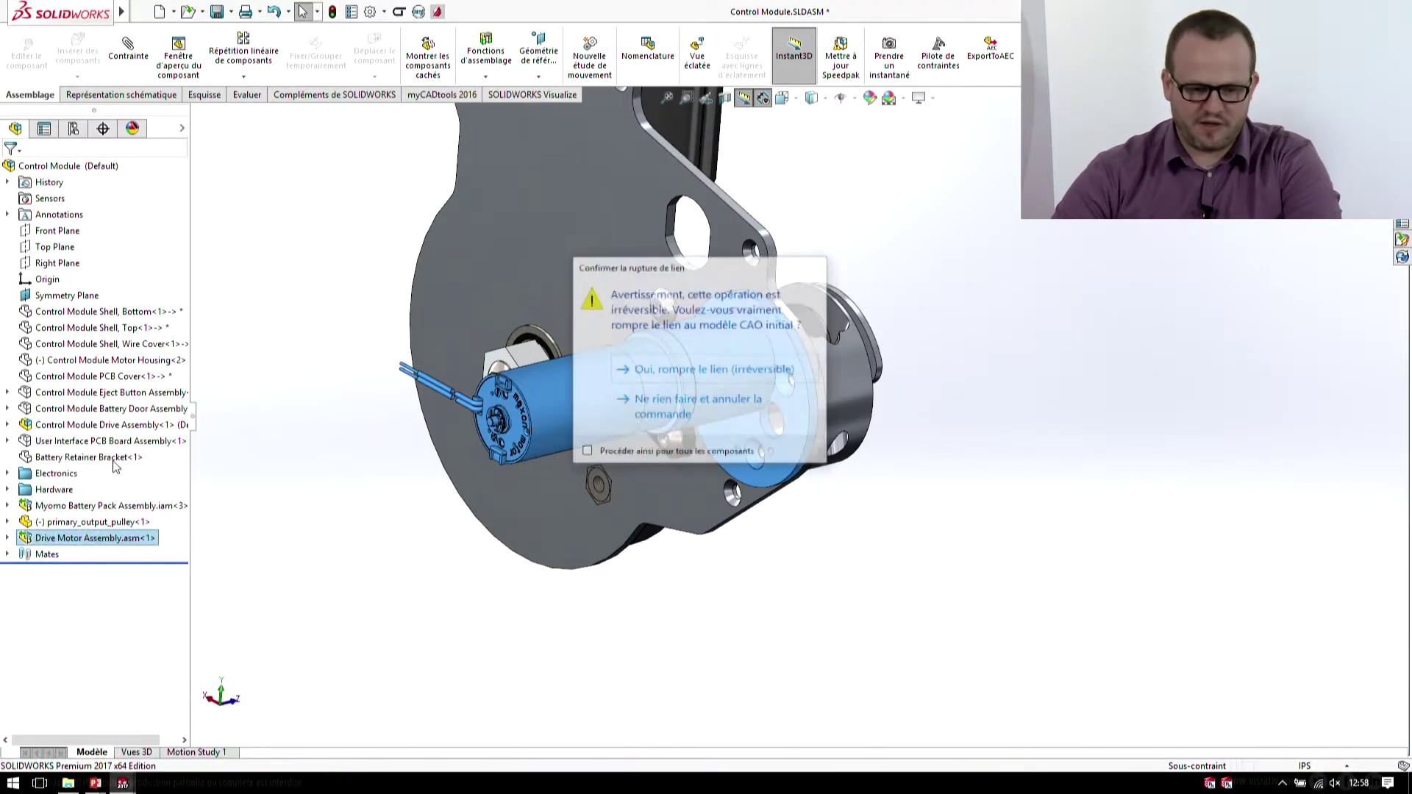
click(684, 370)
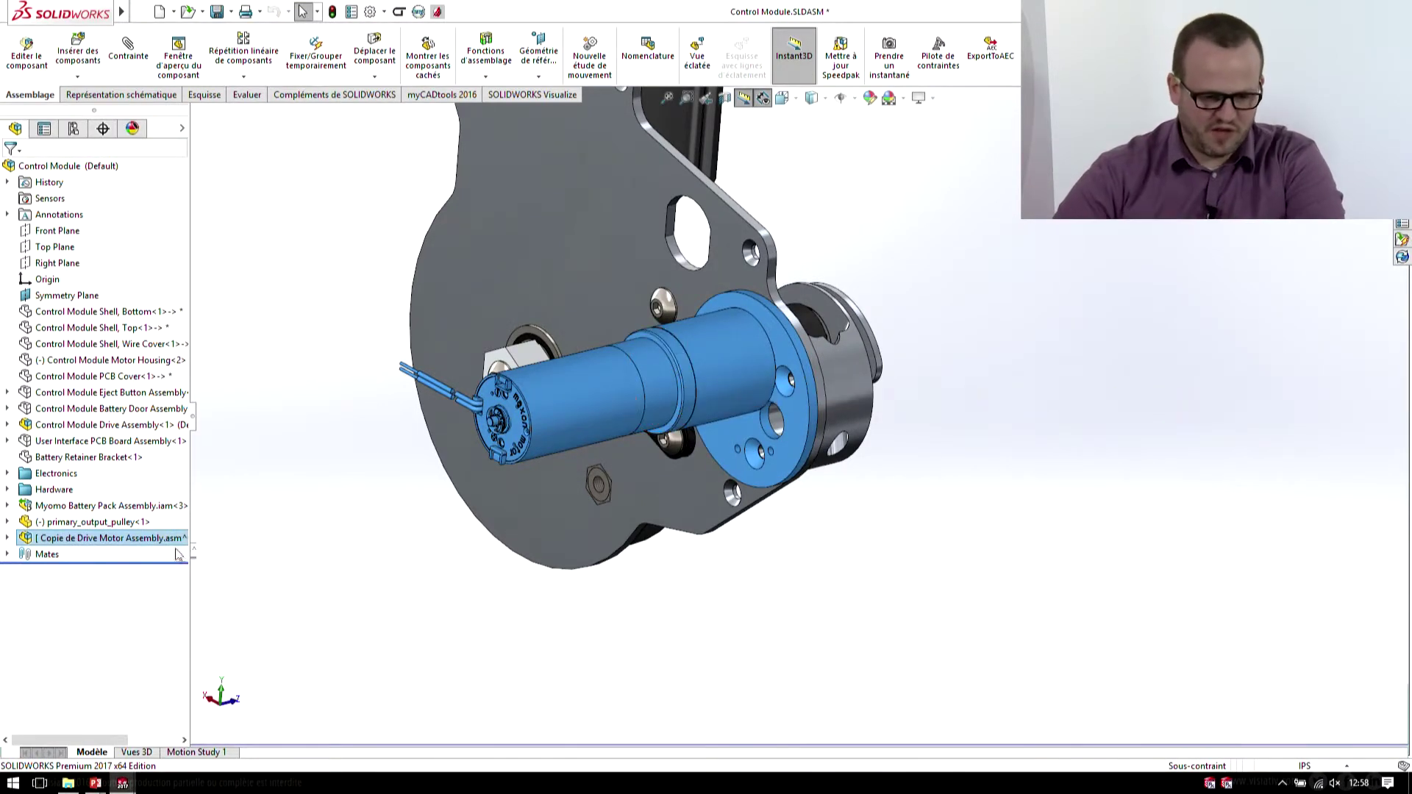
drag(197, 422, 274, 421)
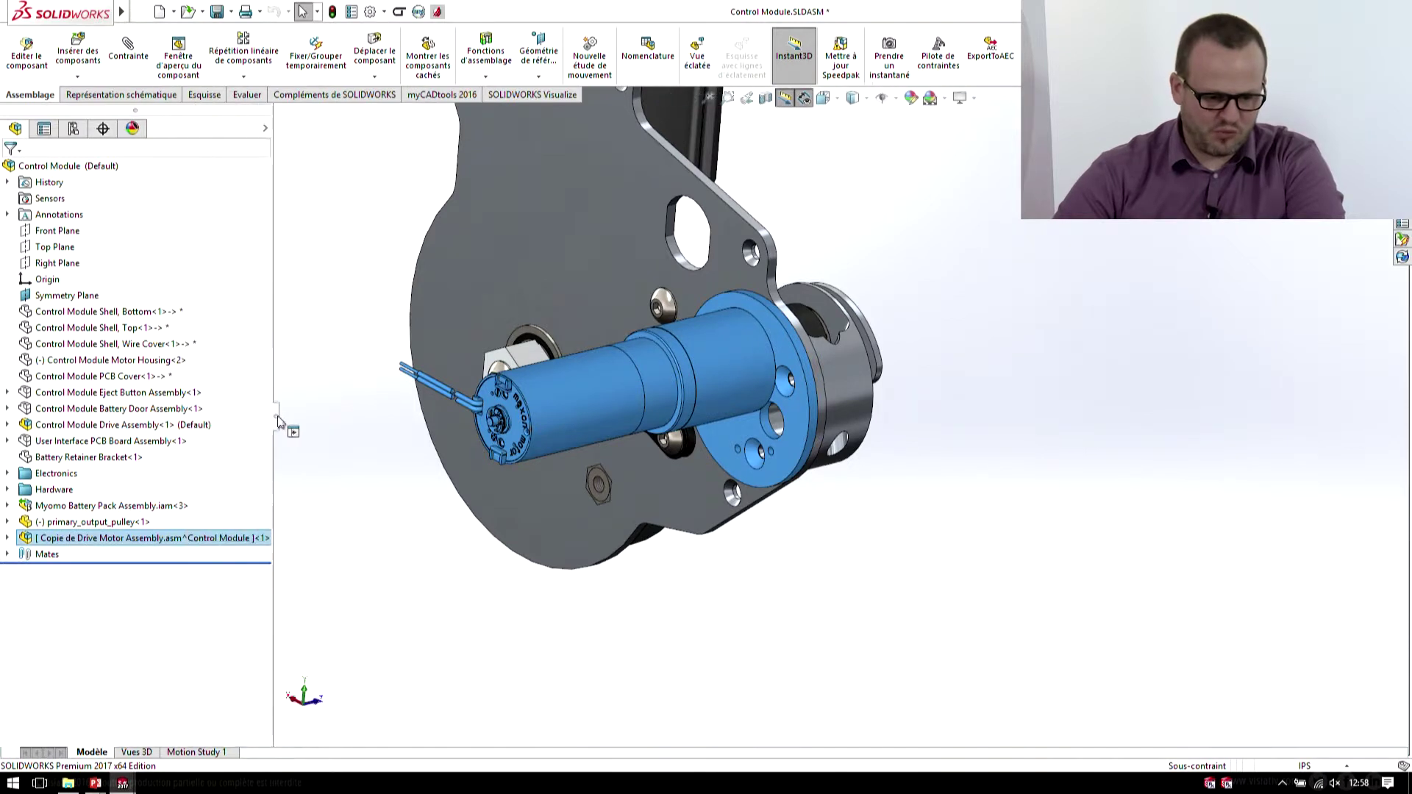
key(Escape)
click(76, 542)
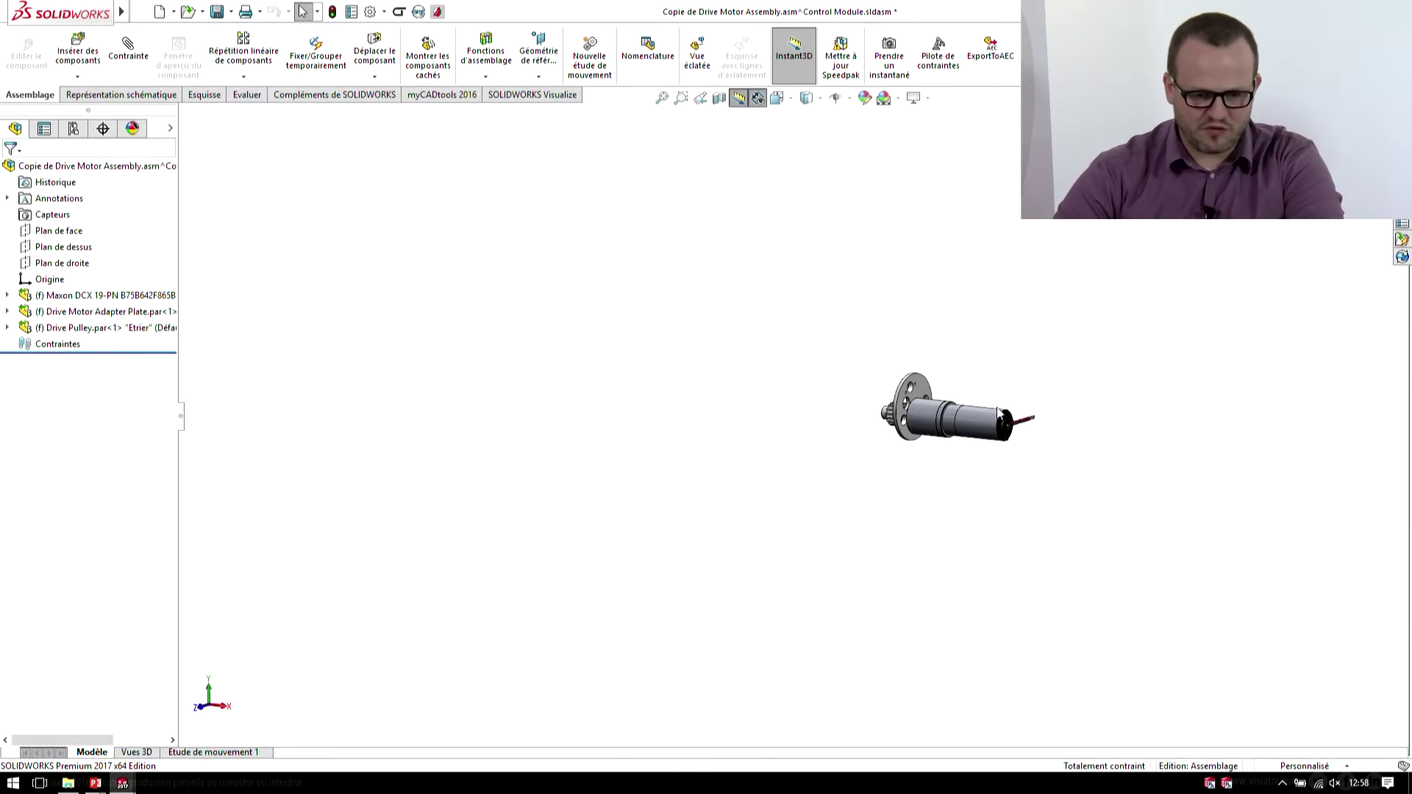
- Break the Drive Motor Adapter Plate's source link and open Copie de Drive Motor Adapter Plate.par
key(f)
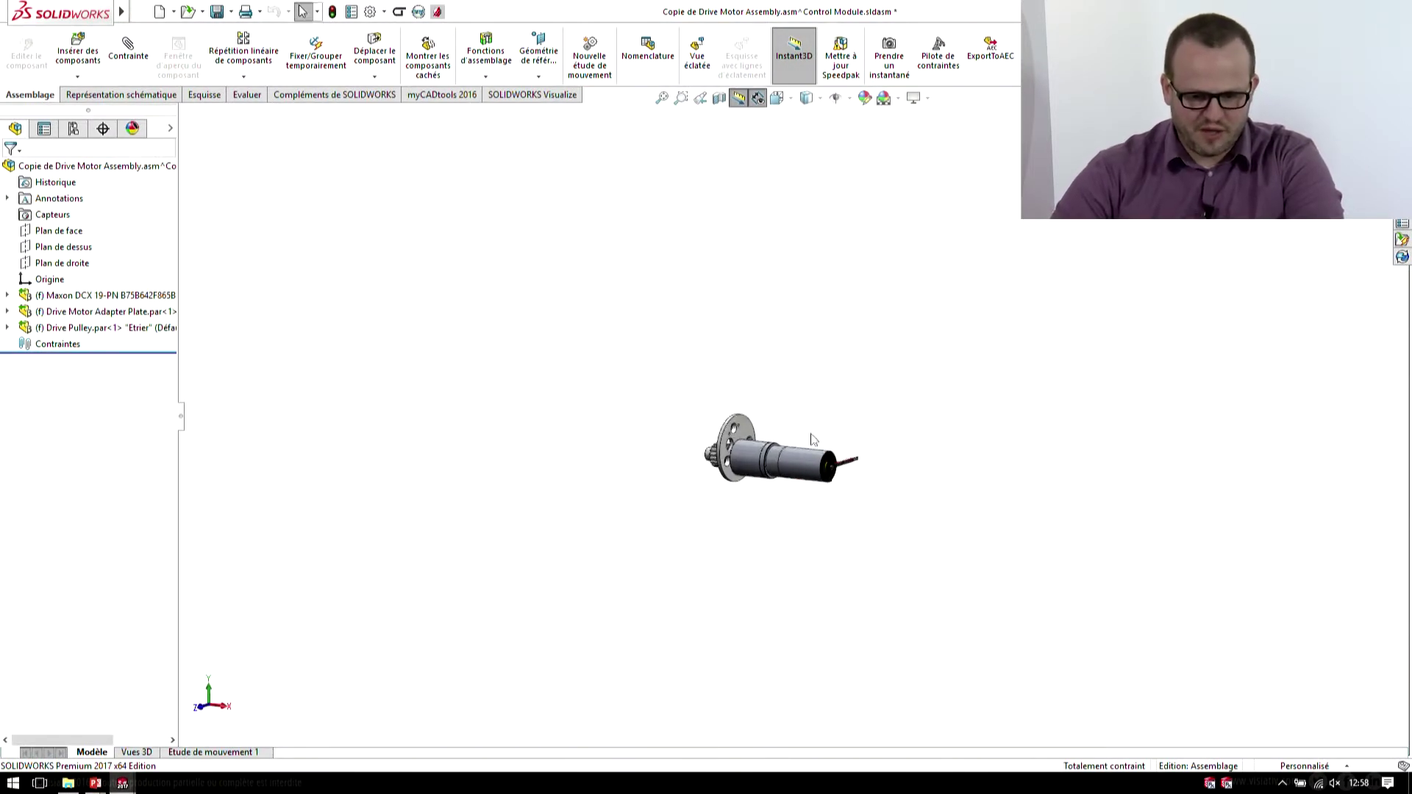
click(94, 312)
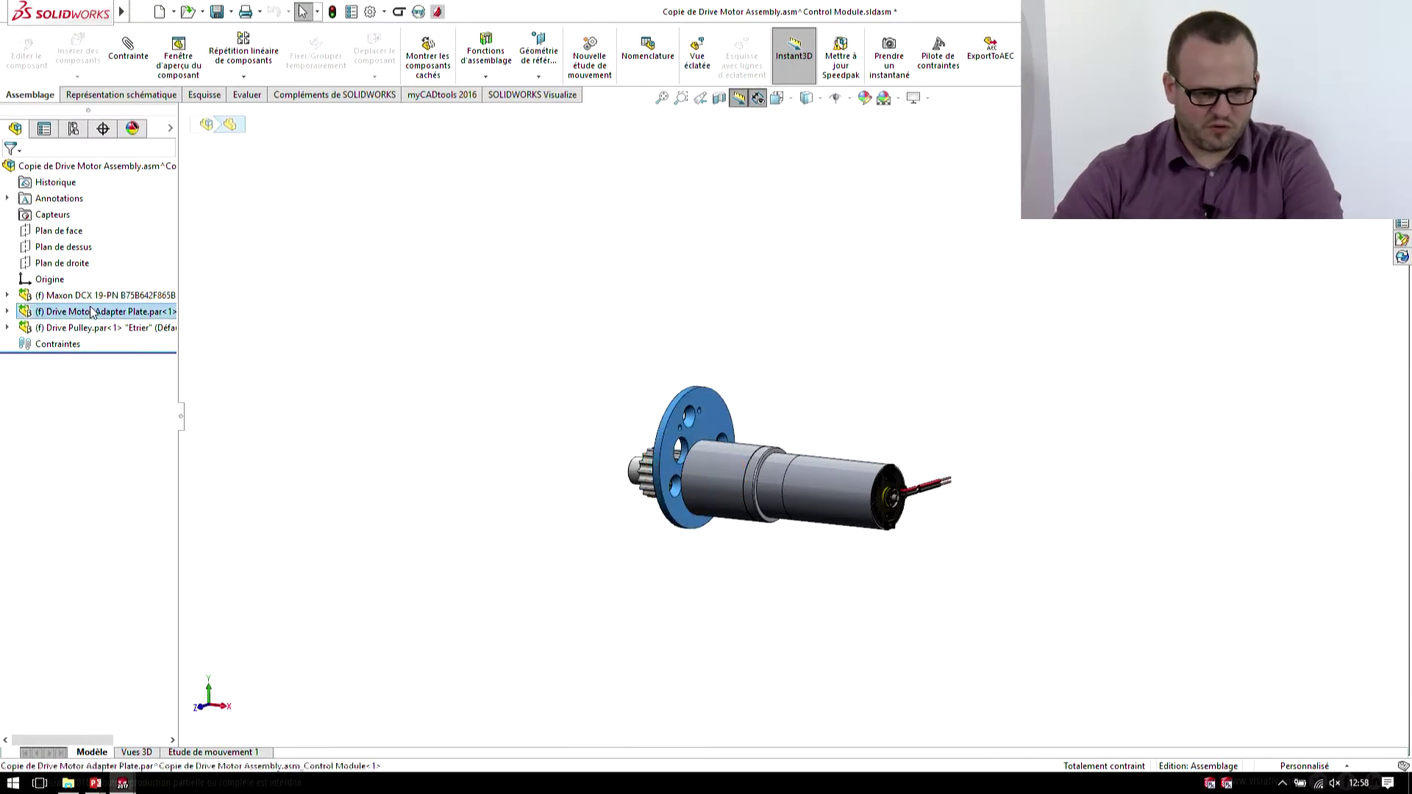
right_click(93, 312)
click(143, 340)
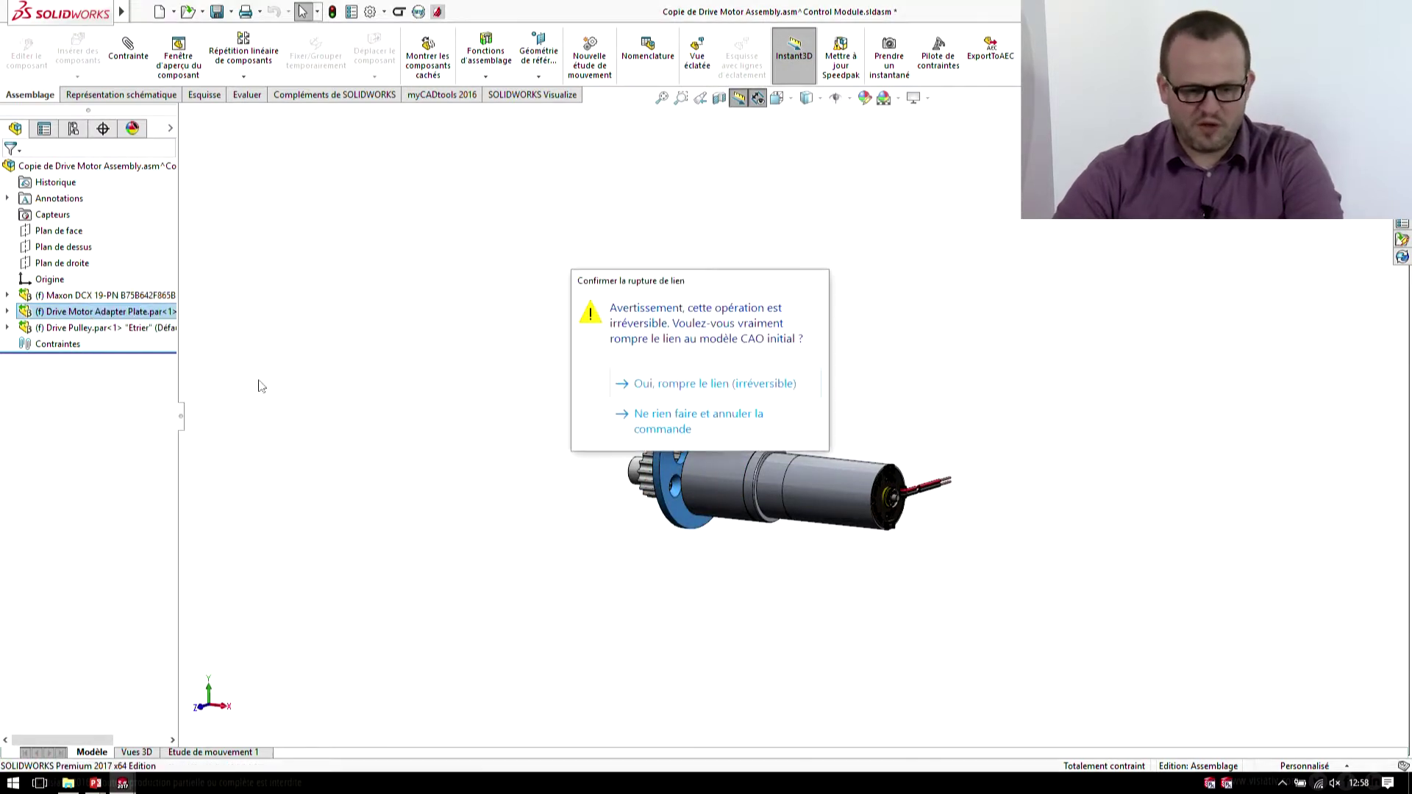
click(731, 389)
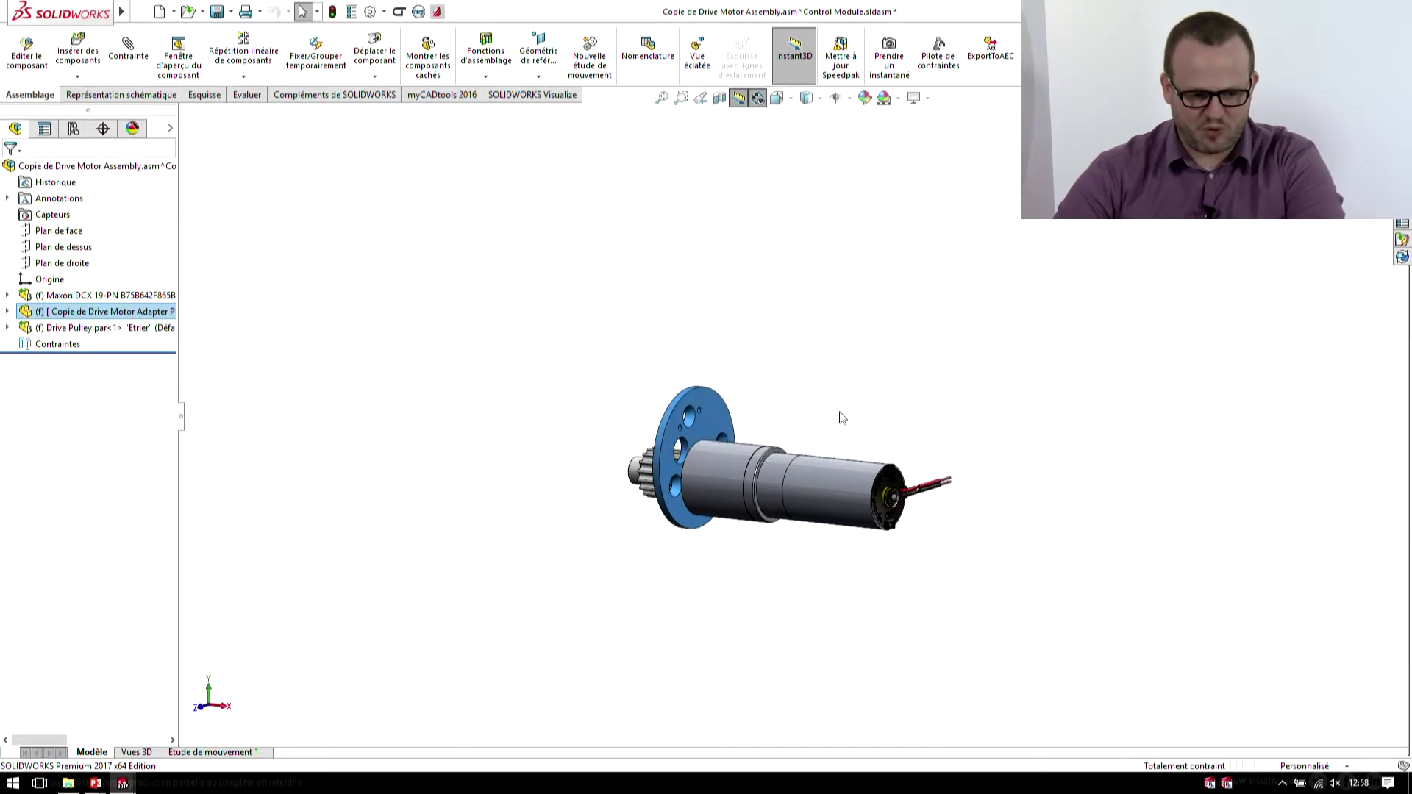
click(713, 416)
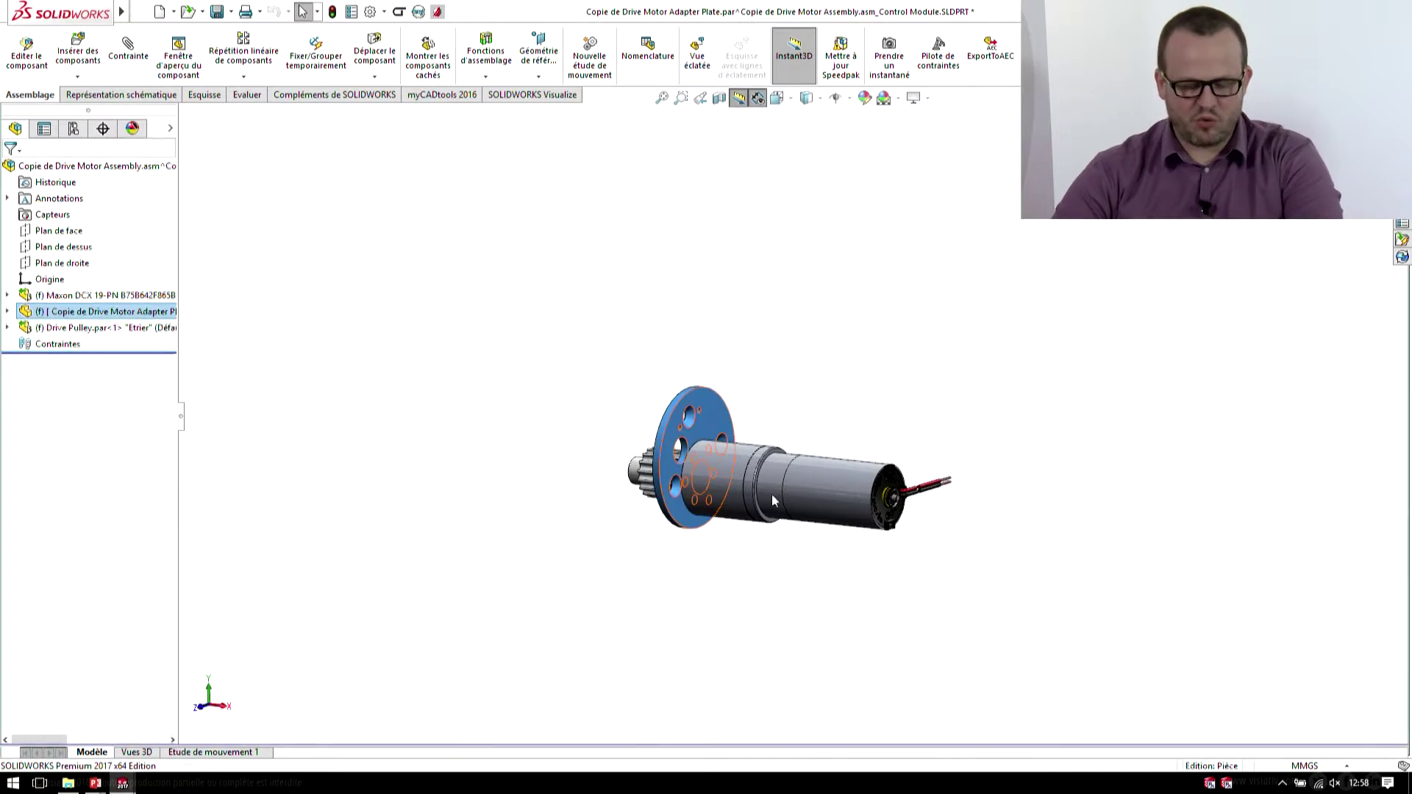
mouse_move(899, 505)
middle_down()
mouse_move(1059, 465)
mouse_move(1199, 229)
mouse_move(934, 555)
mouse_move(1037, 502)
mouse_move(929, 447)
mouse_move(910, 417)
mouse_move(901, 279)
middle_up()
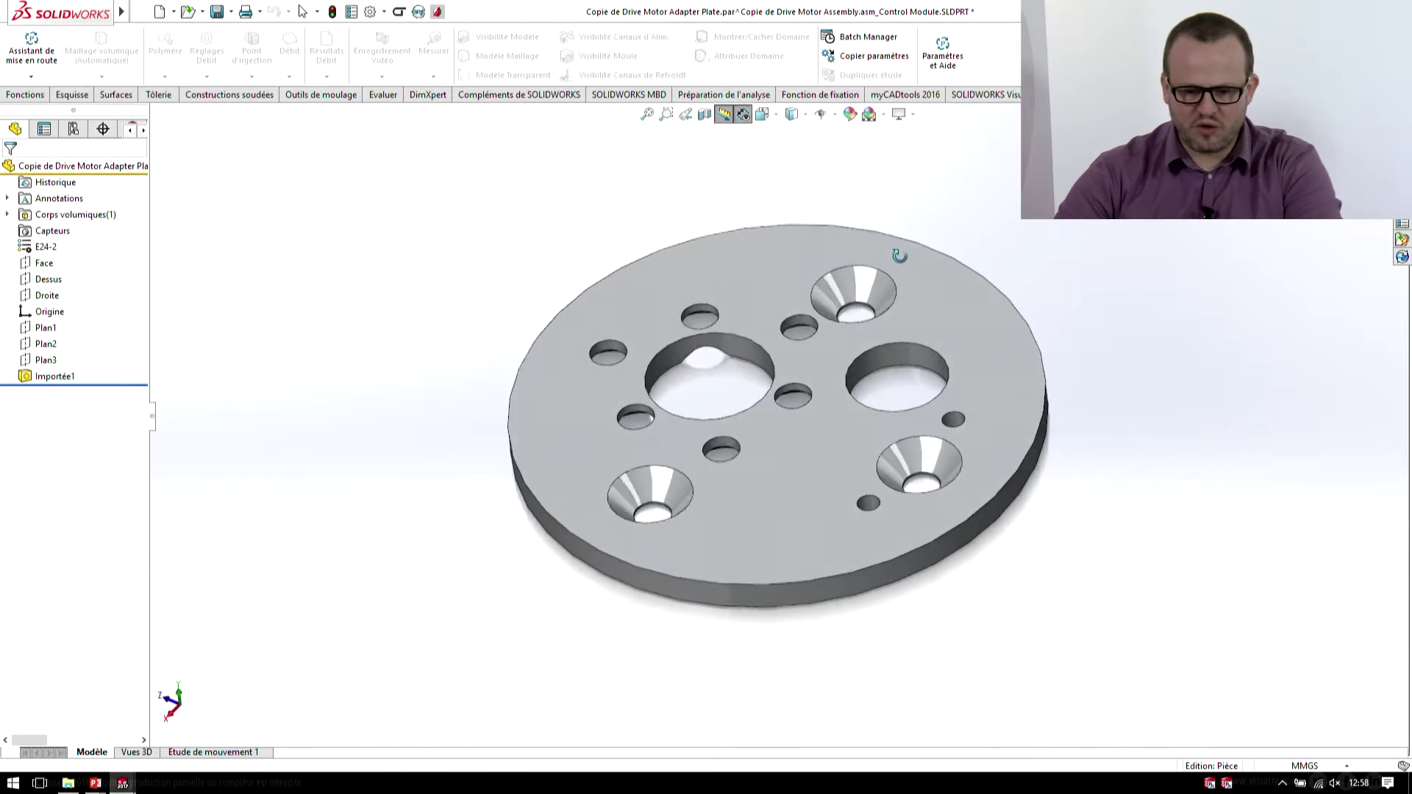
- Convert the plate's large imported hole into a Dégagement M71 feature, then return to Control Module
click(894, 356)
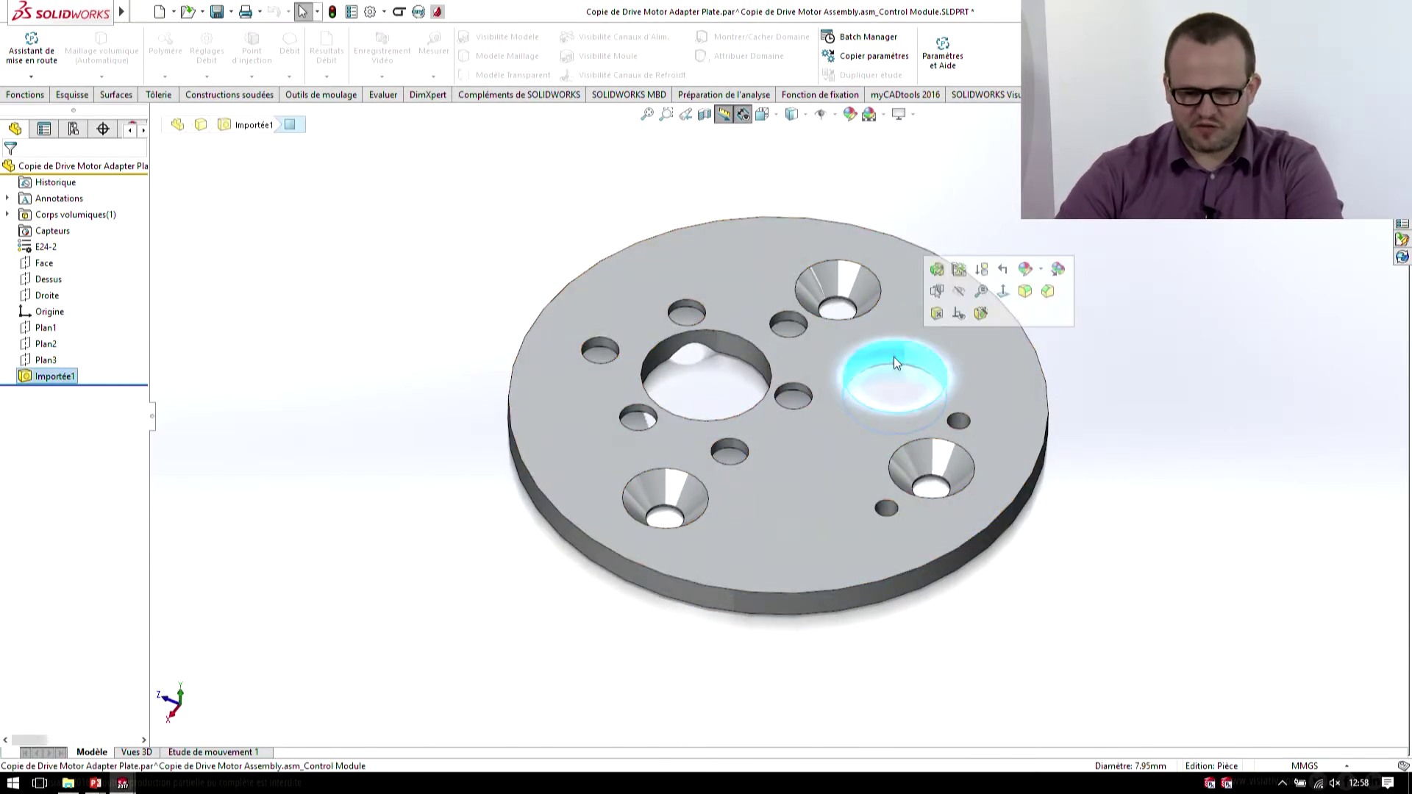
click(942, 267)
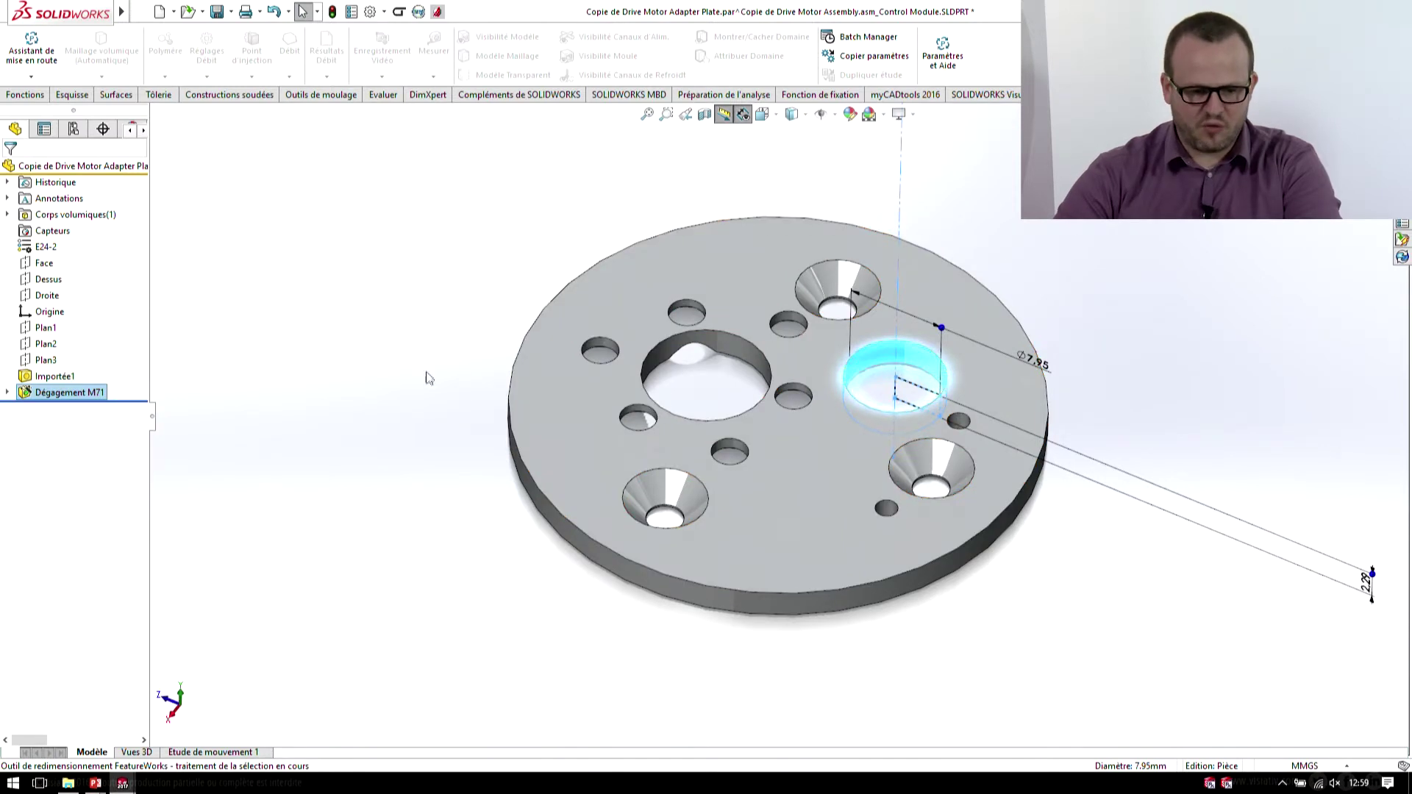
click(377, 418)
click(7, 392)
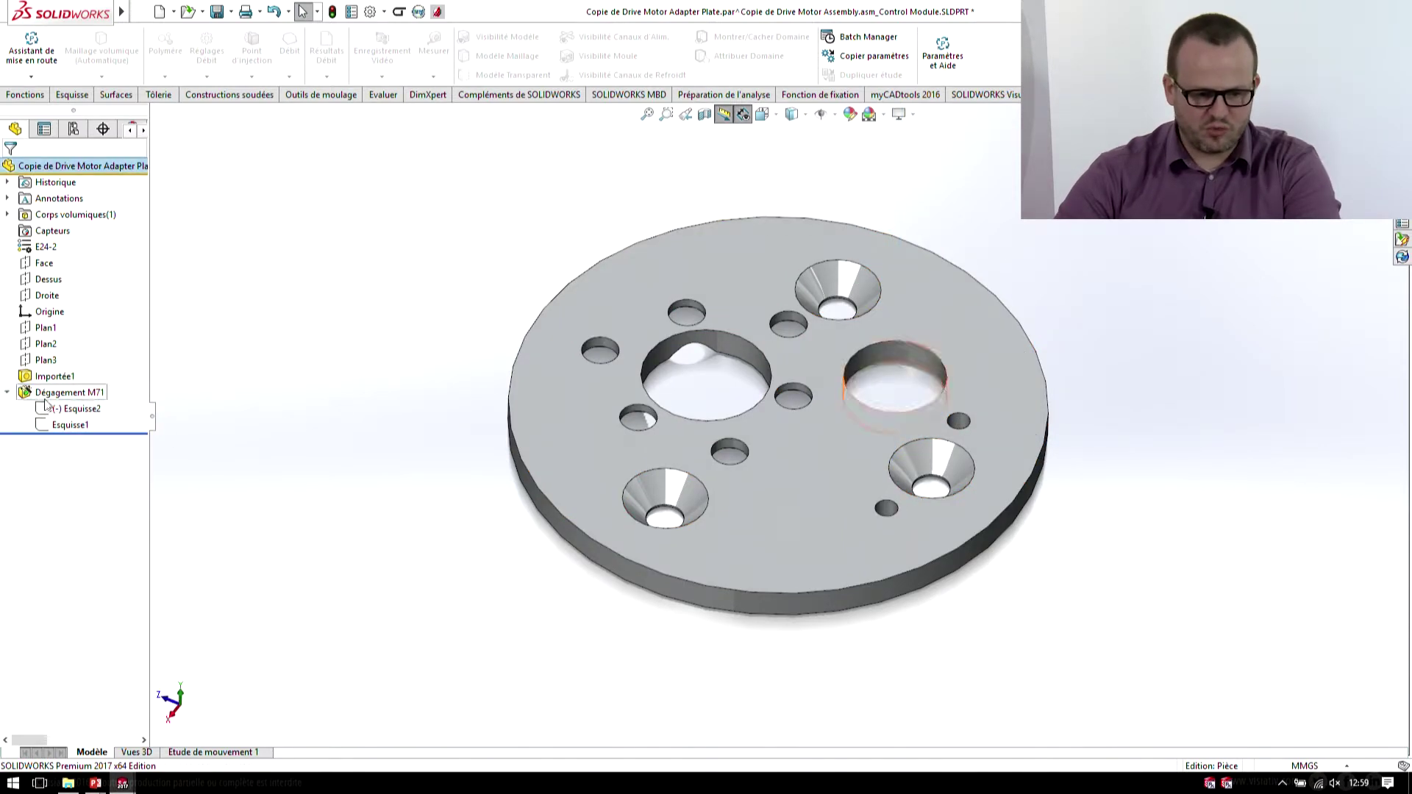
click(74, 408)
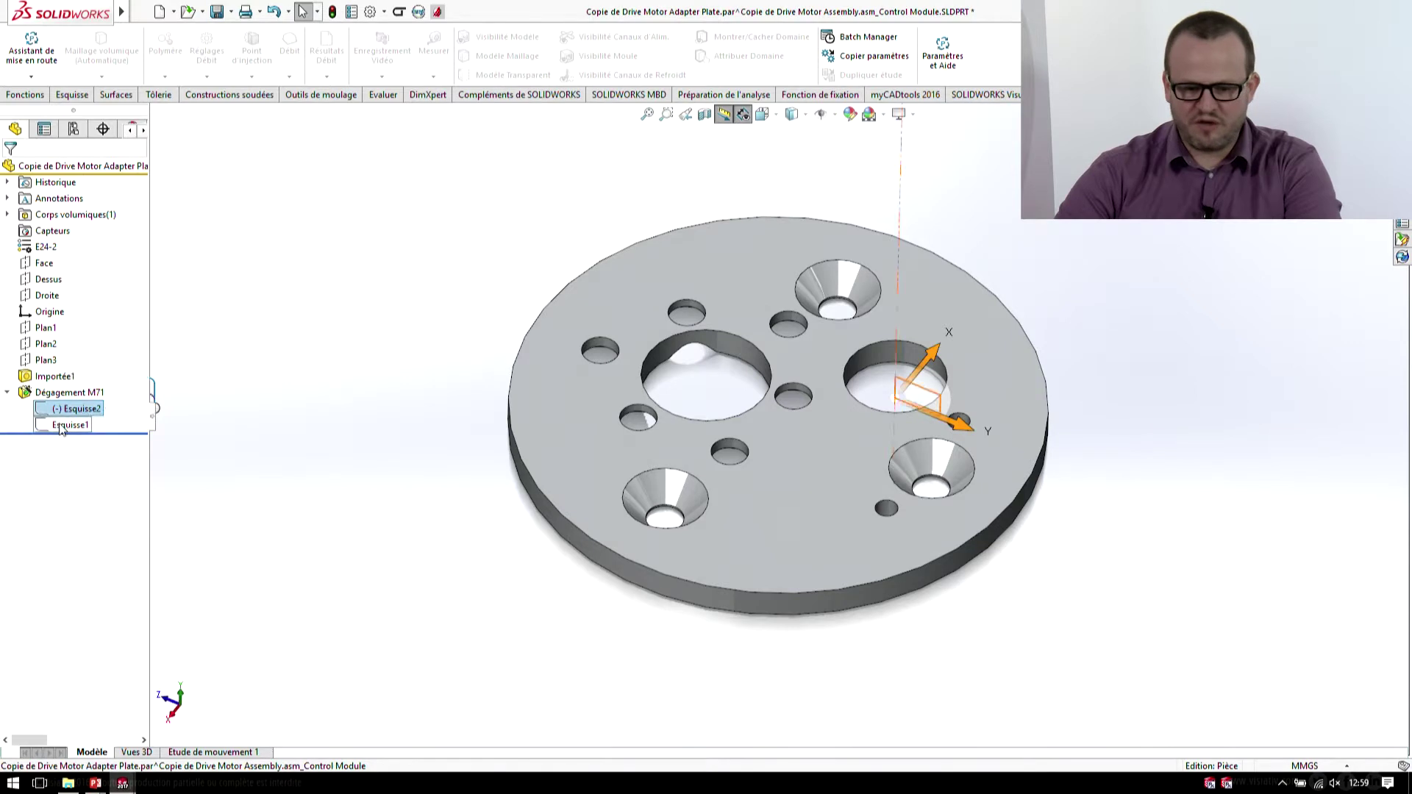
click(394, 340)
key(ctrl+Tab)
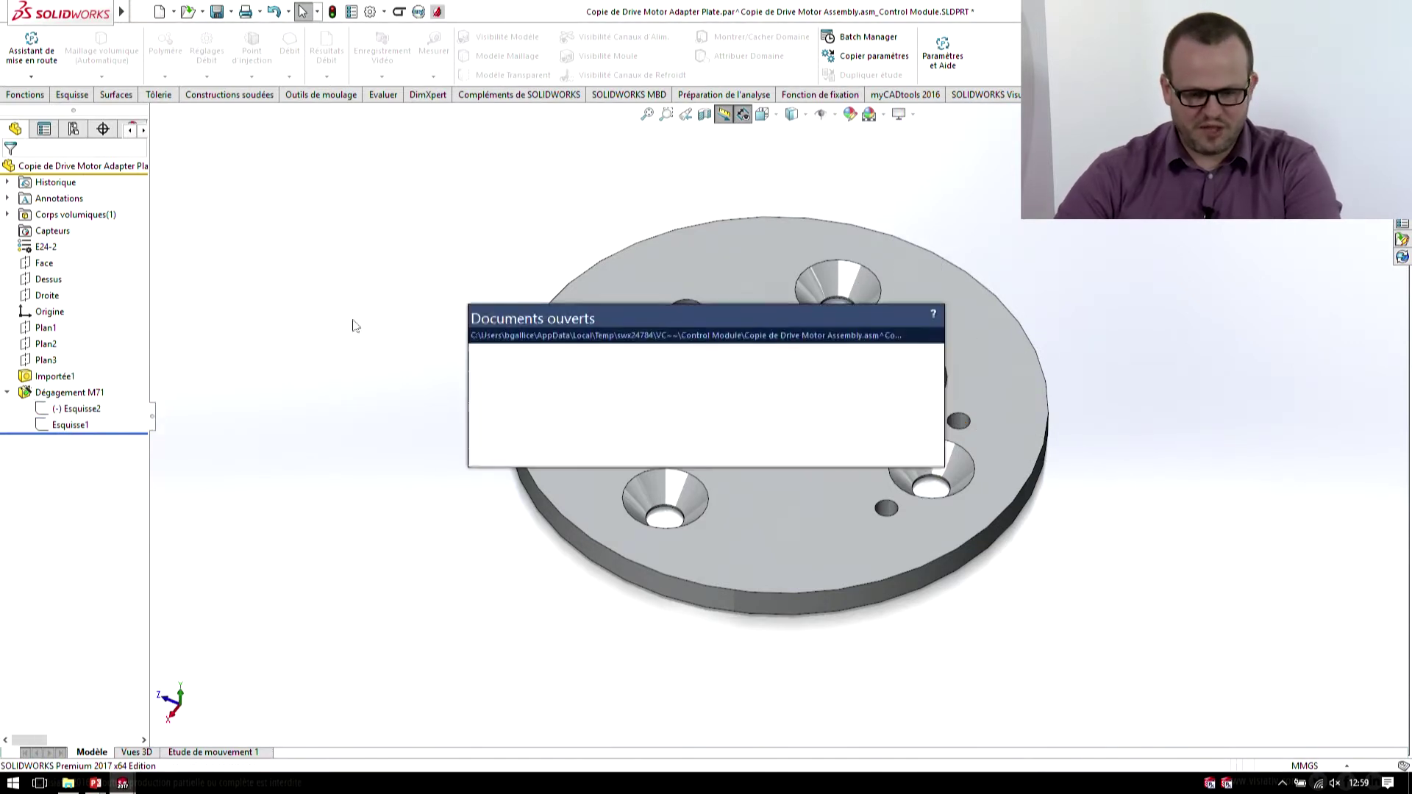
key(ctrl+Tab)
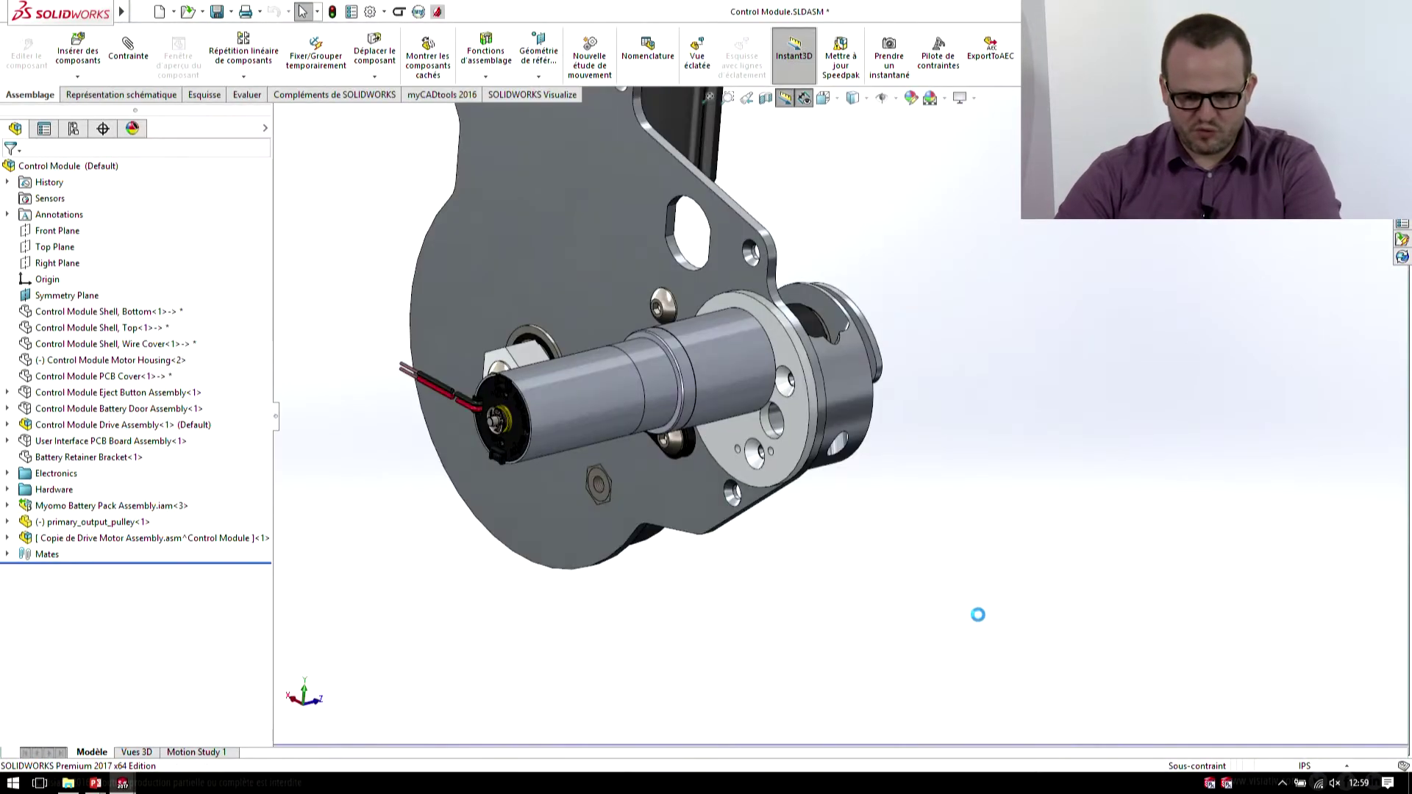
- Edit the adapter plate's Esquisse2 sketch, under Dégagement M71, in the context of the assembly
scroll(745, 377, down, 5)
click(703, 331)
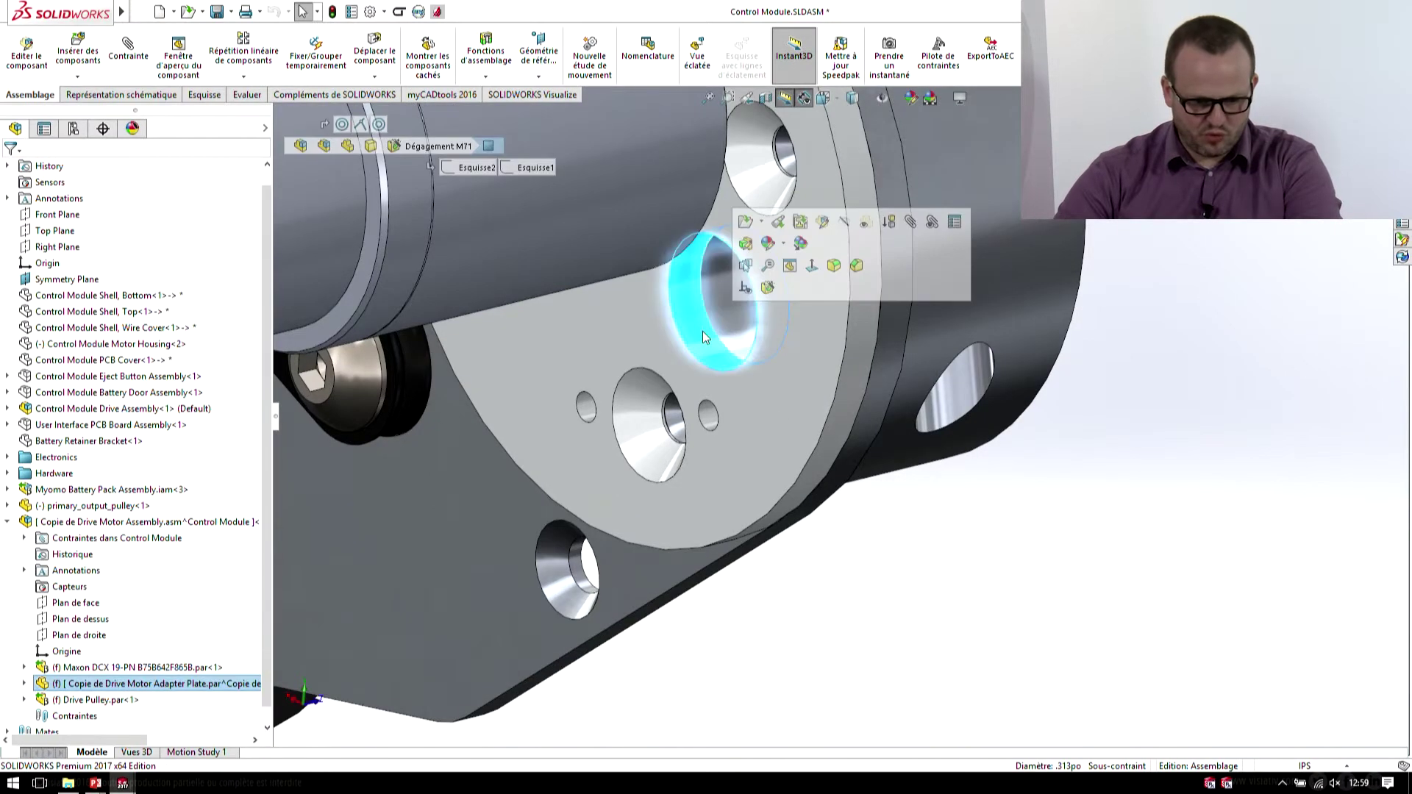
click(24, 684)
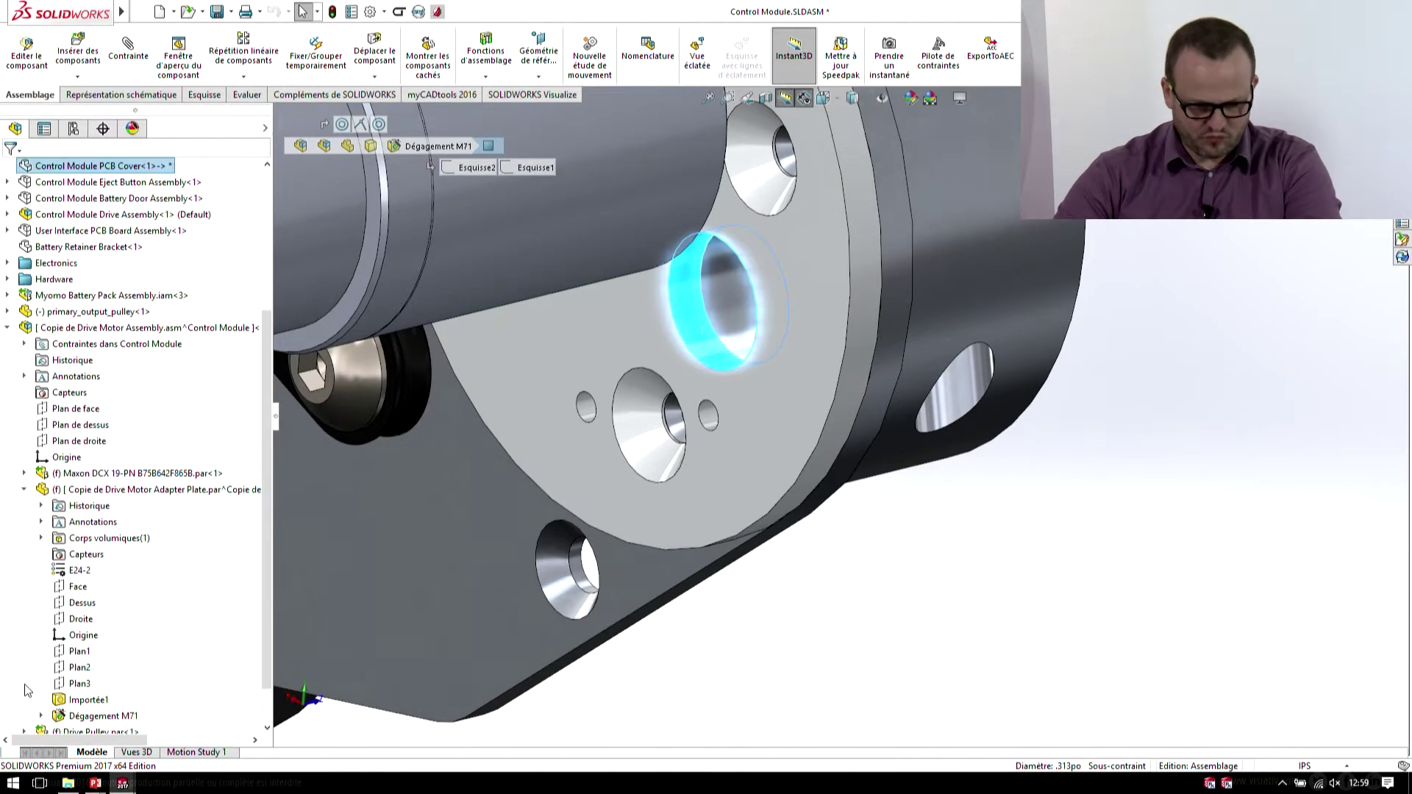
click(42, 716)
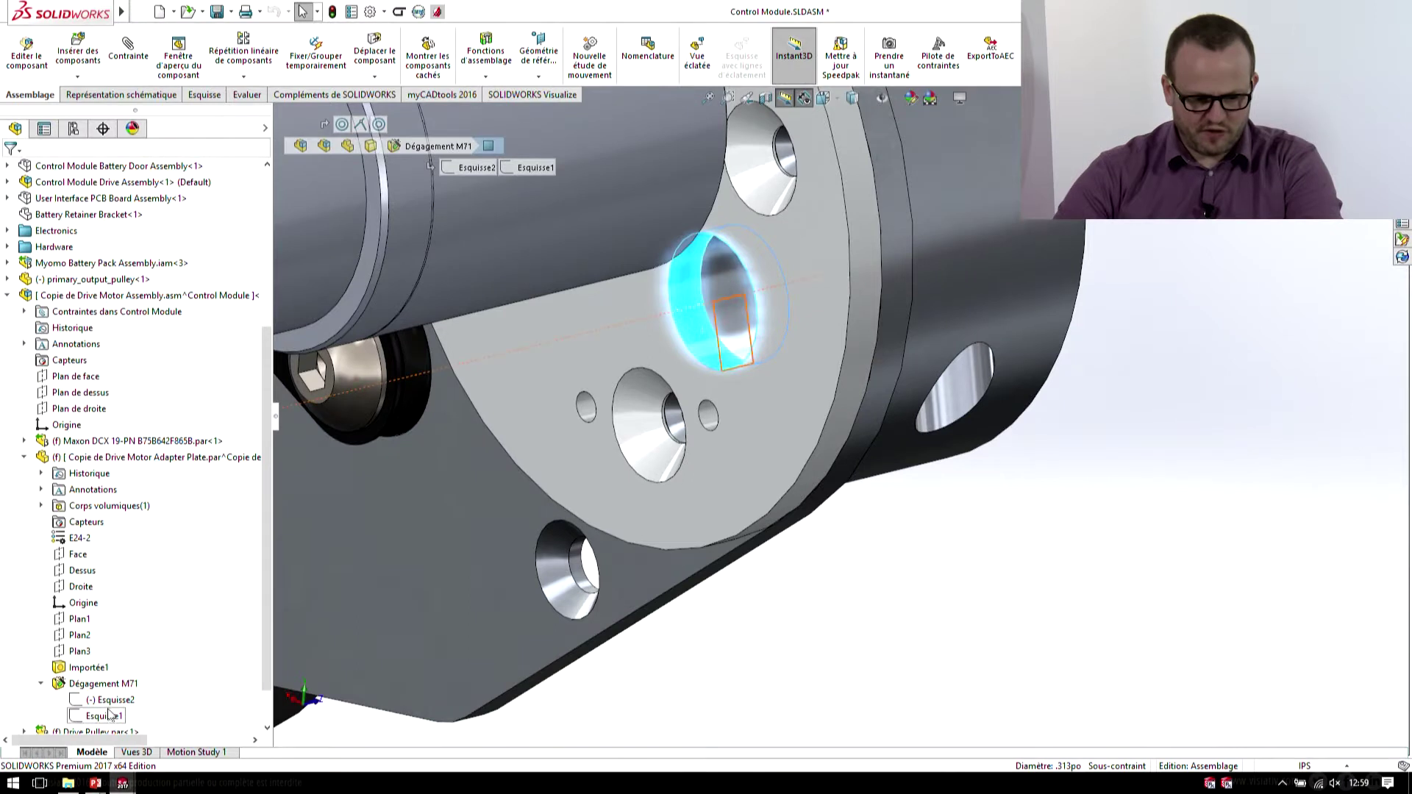
click(109, 701)
click(120, 634)
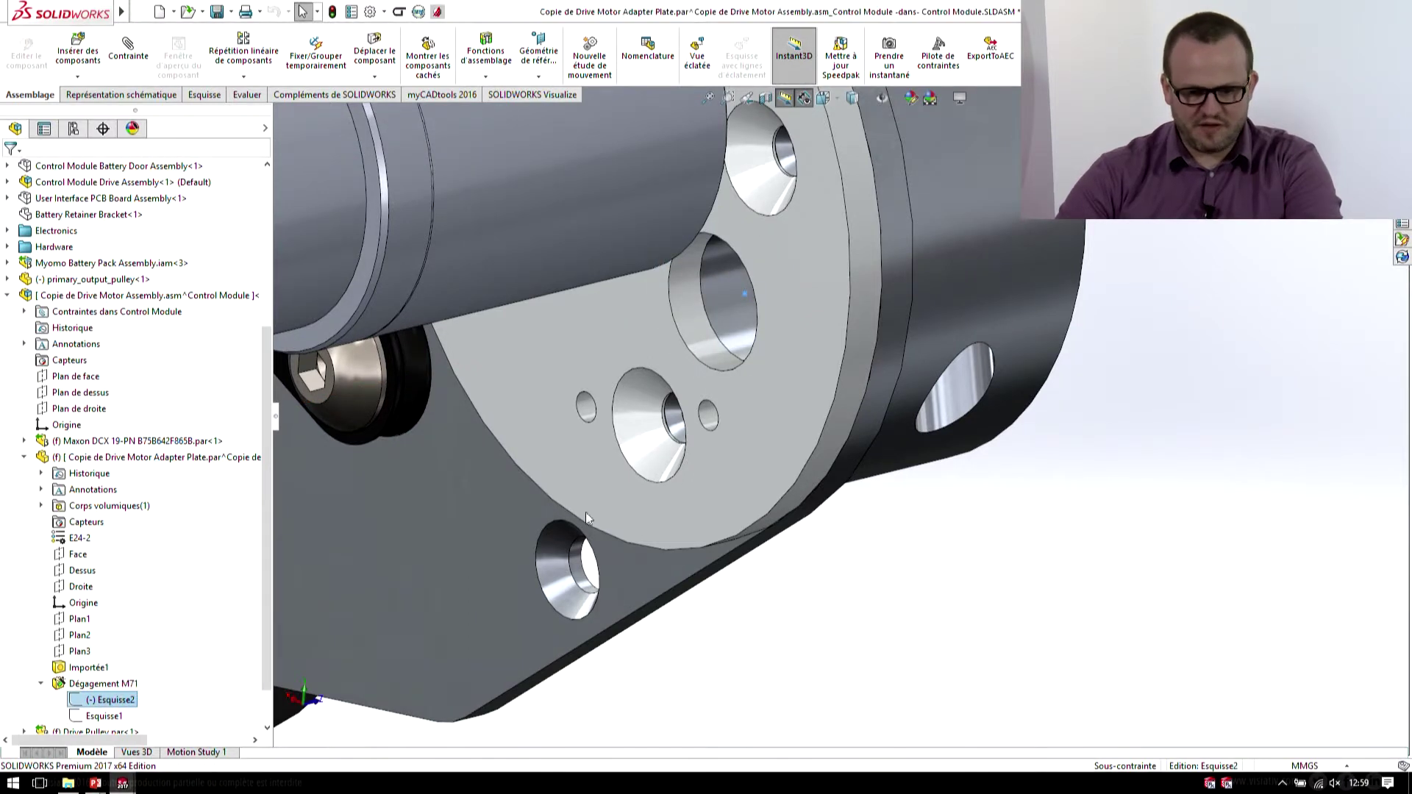
- Make the hole's centre point concentric with the Drive Motor Input Bracket hole edge
click(747, 295)
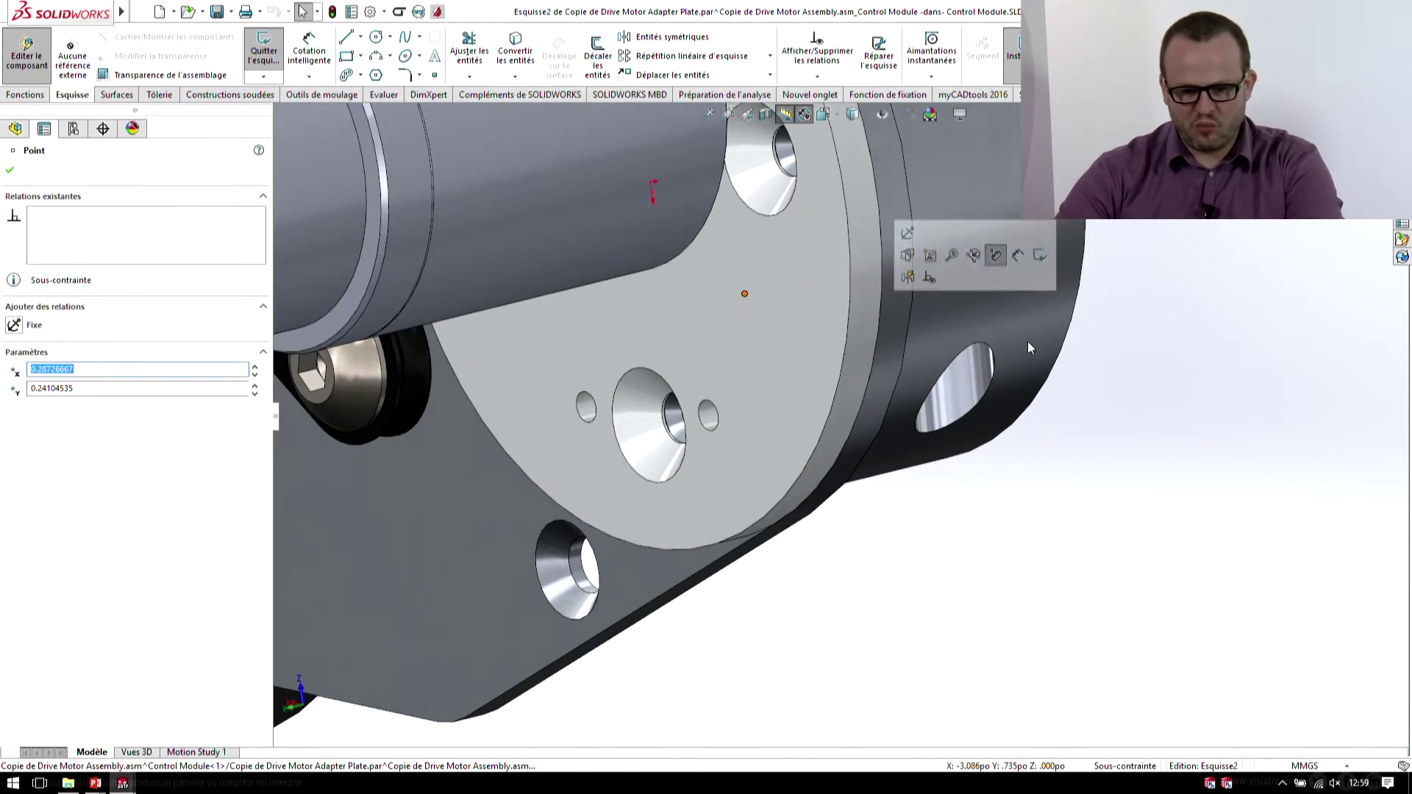
middle_drag(748, 294, 1111, 315)
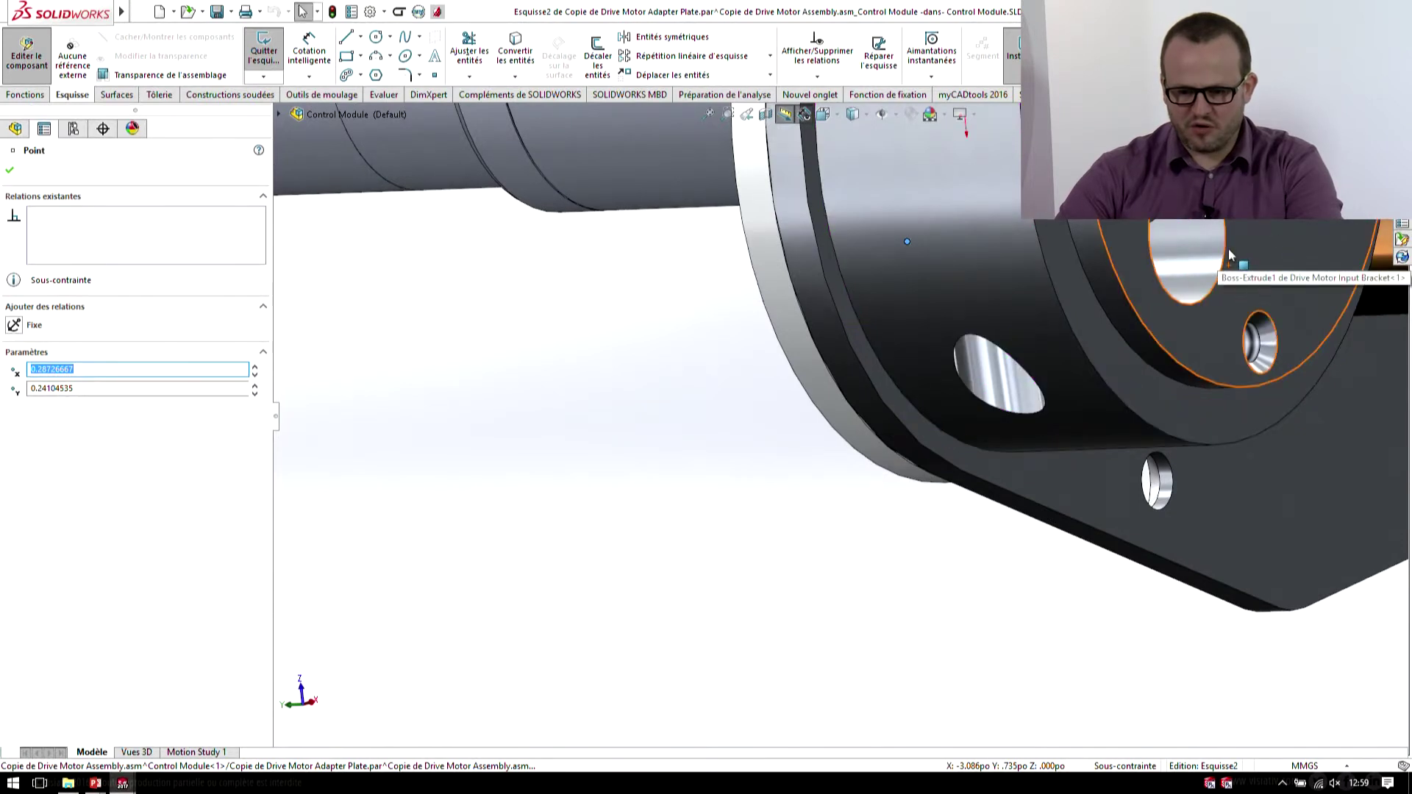
ctrl+click(1227, 254)
click(51, 407)
middle_drag(919, 269, 678, 299)
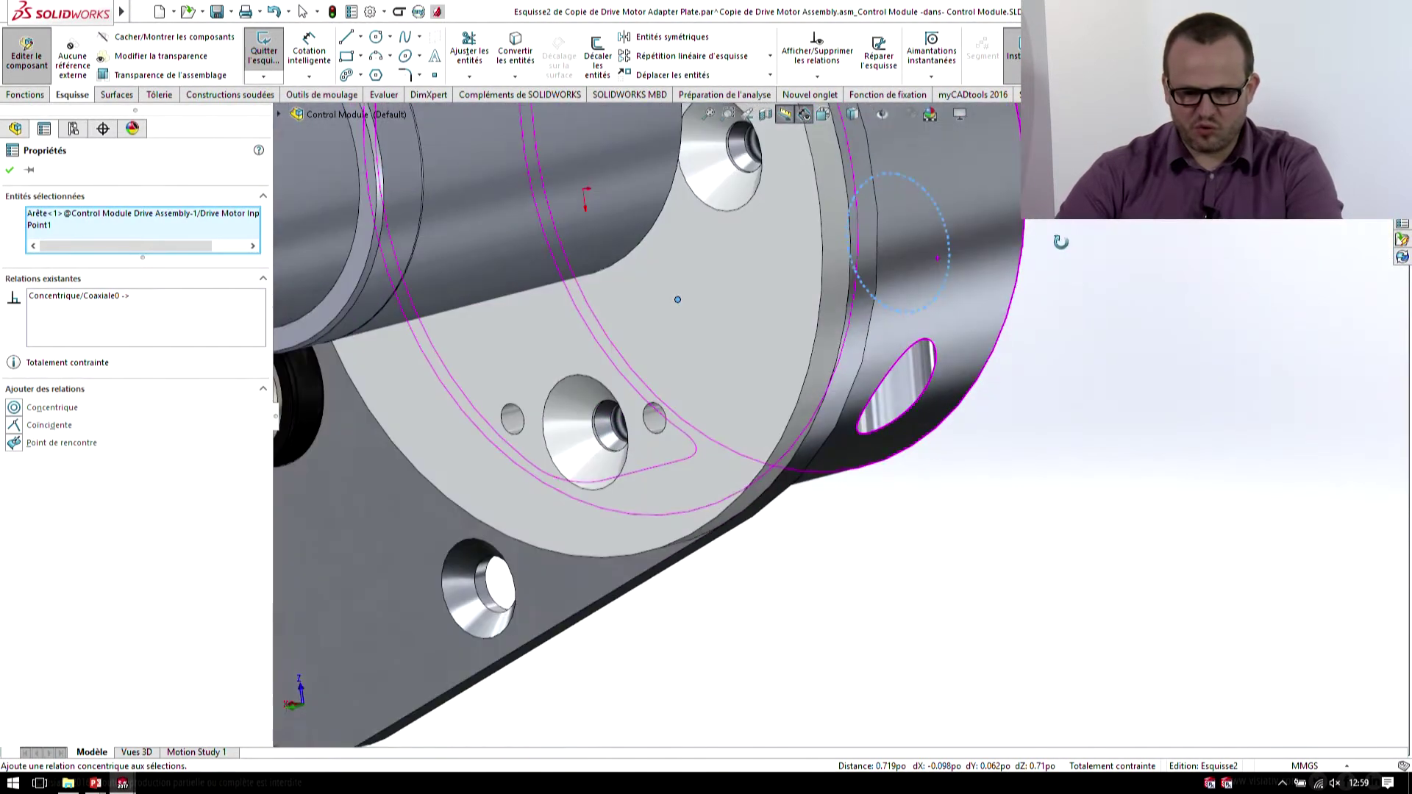
key(Escape)
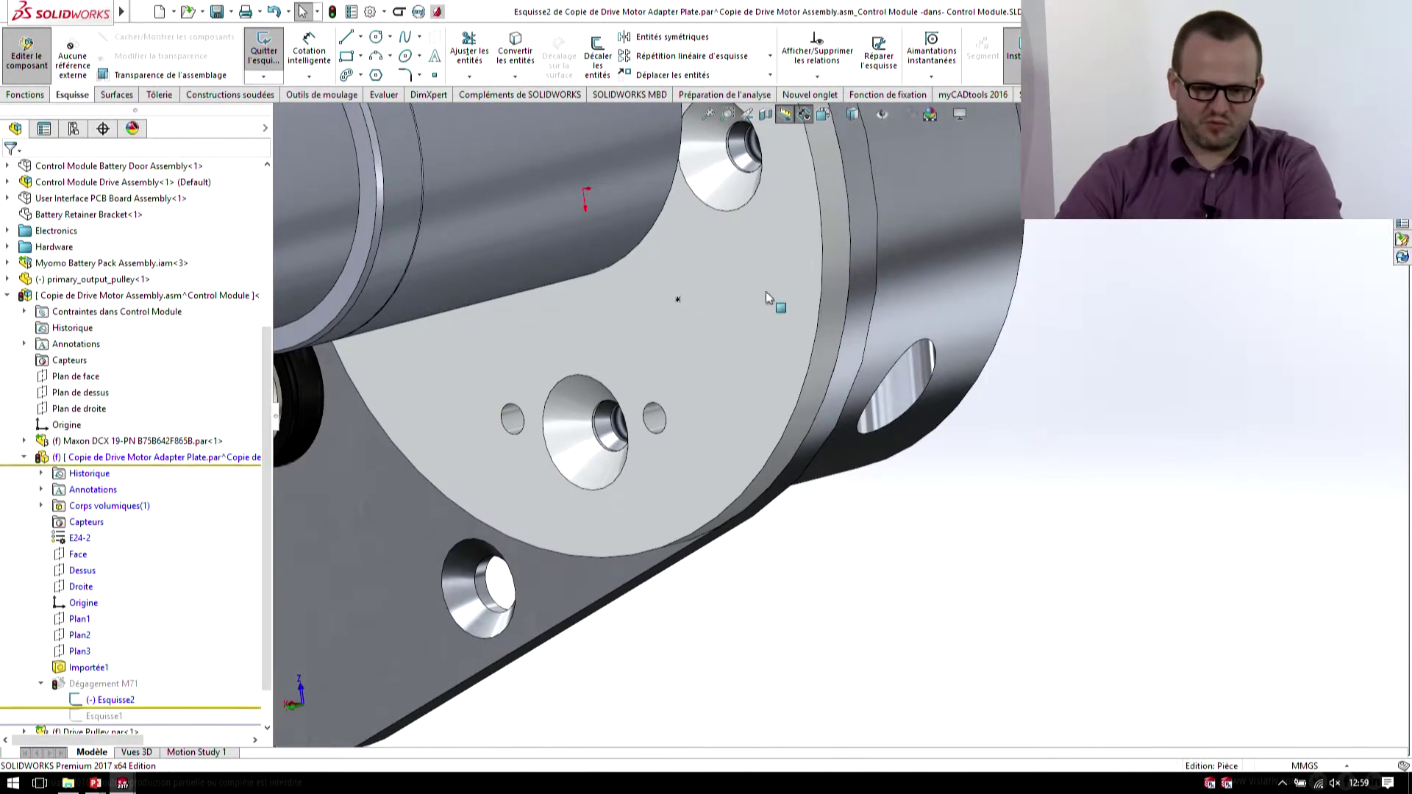
- Exit the sketch and the part back to the assembly, then show Task View
key(ctrl+b)
middle_drag(688, 236, 769, 239)
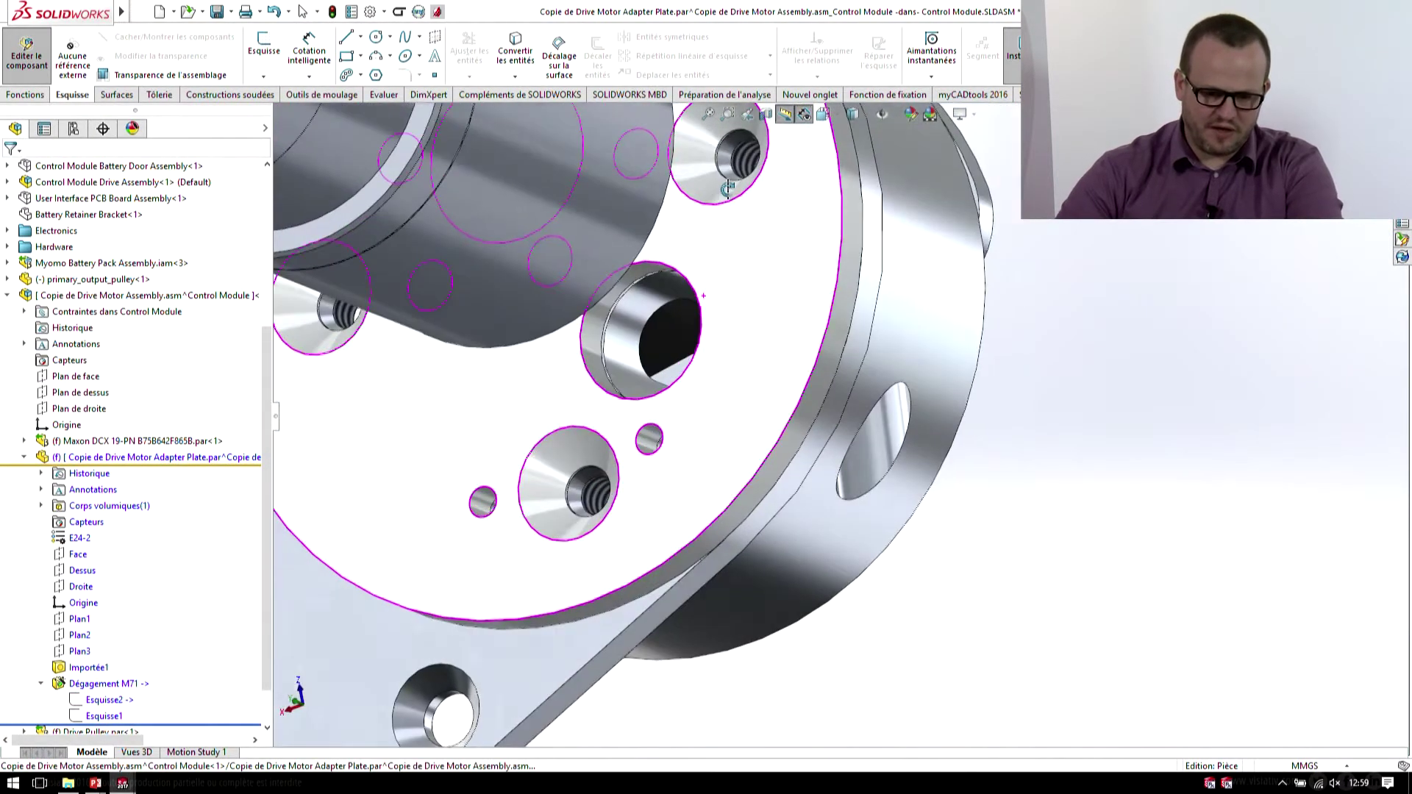
click(27, 53)
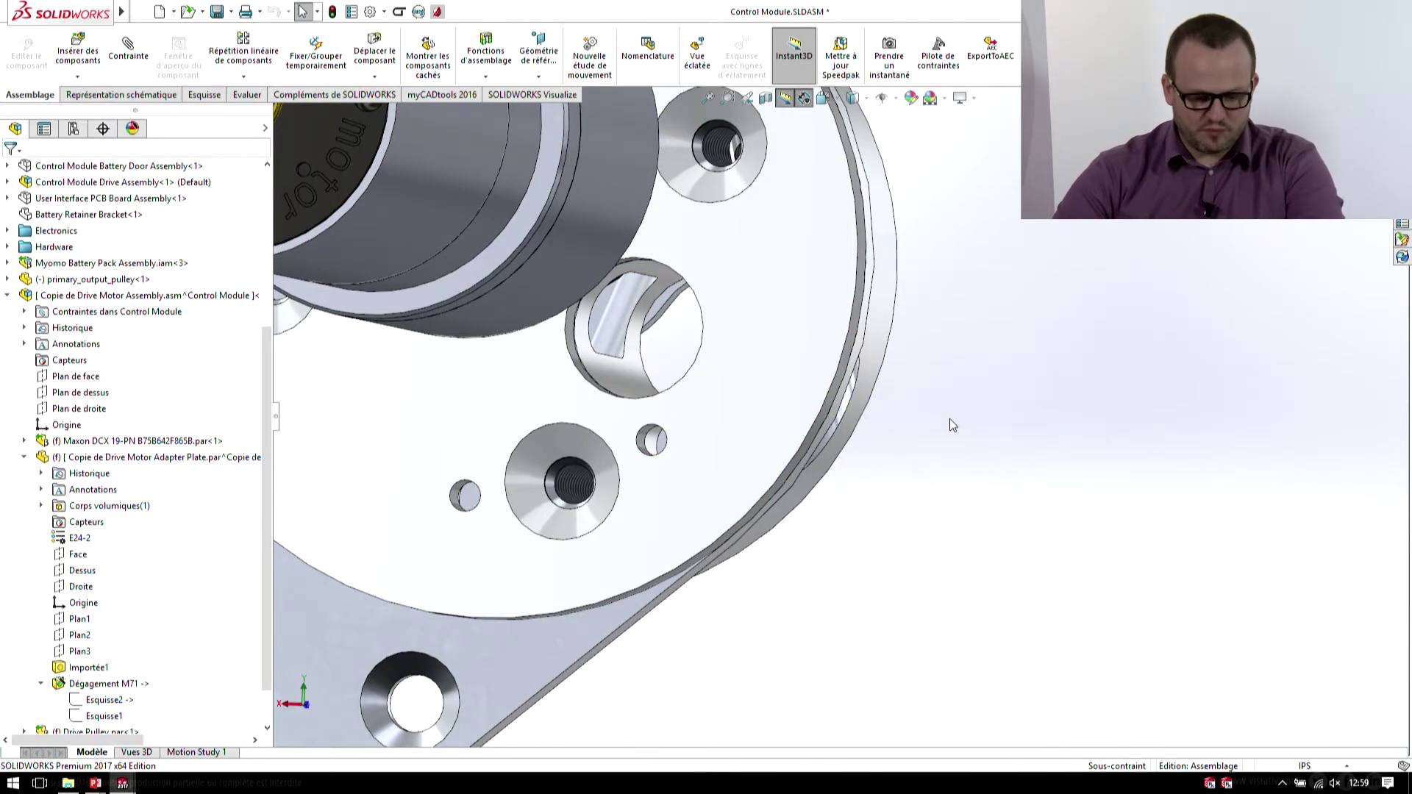
key(super+Tab)
- Switch to the PowerPoint slideshow from Task View
click(561, 495)
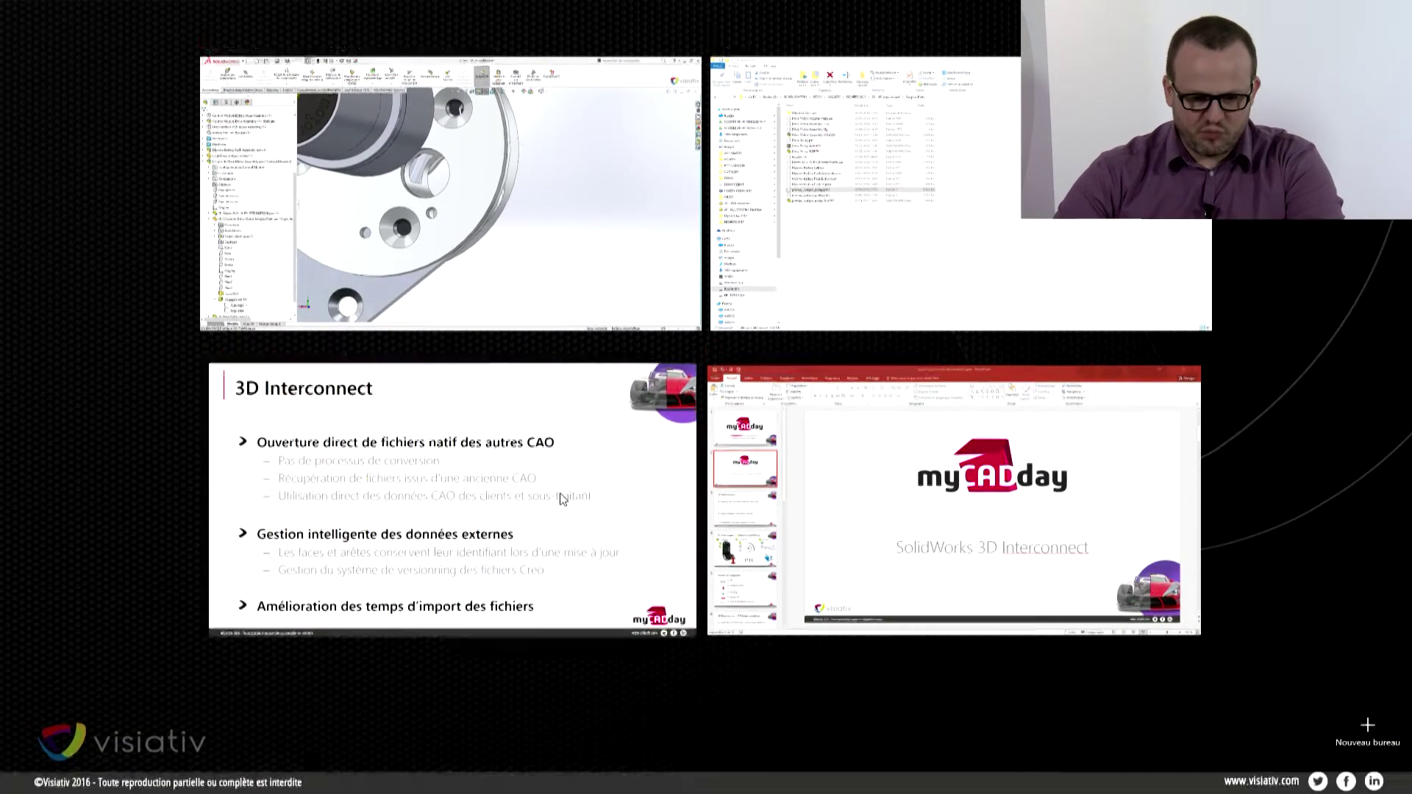